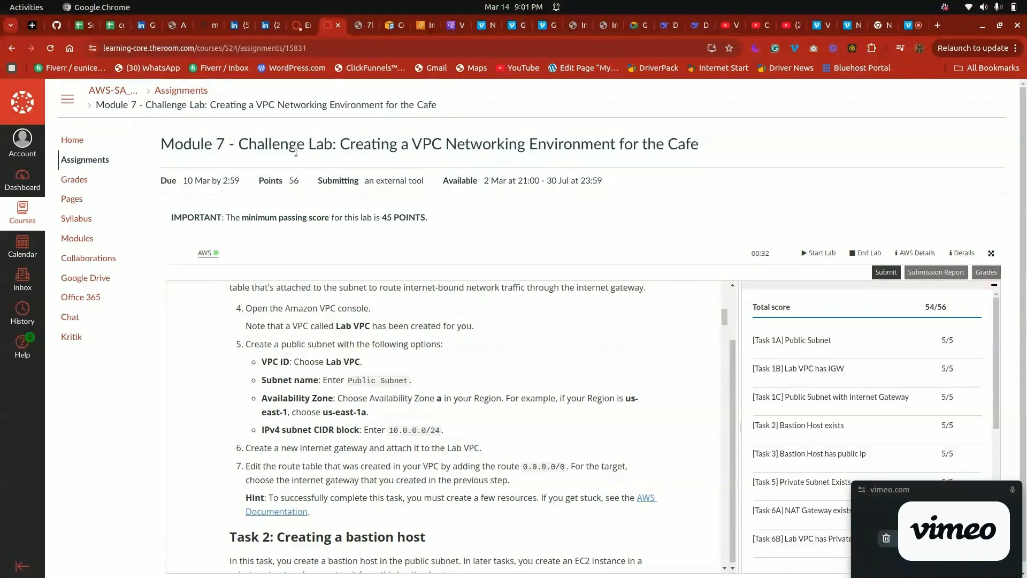
Find Task 1, Creating a public subnet, in the lab instructions and highlight its heading
drag(724, 315, 723, 310)
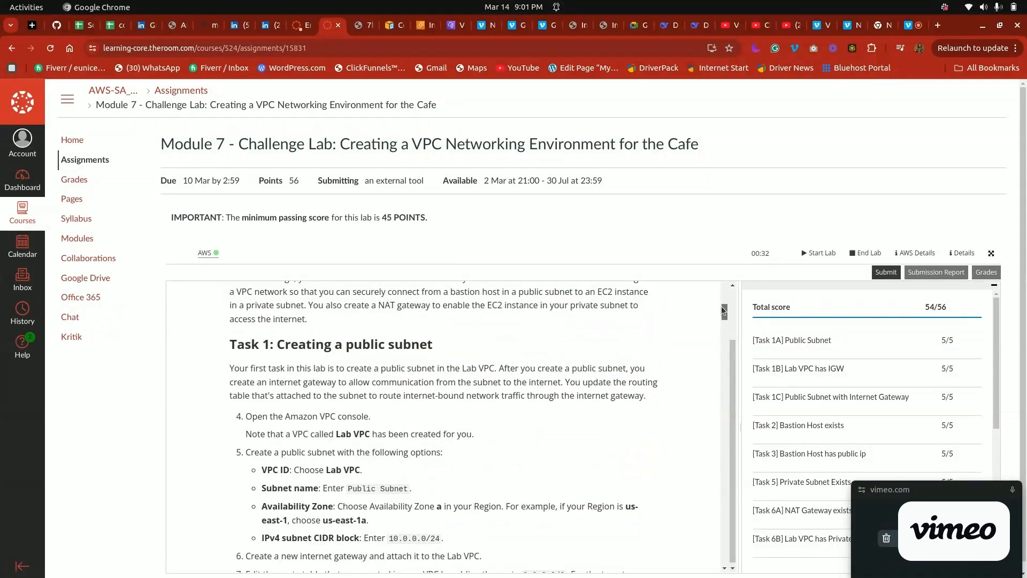
drag(724, 310, 724, 313)
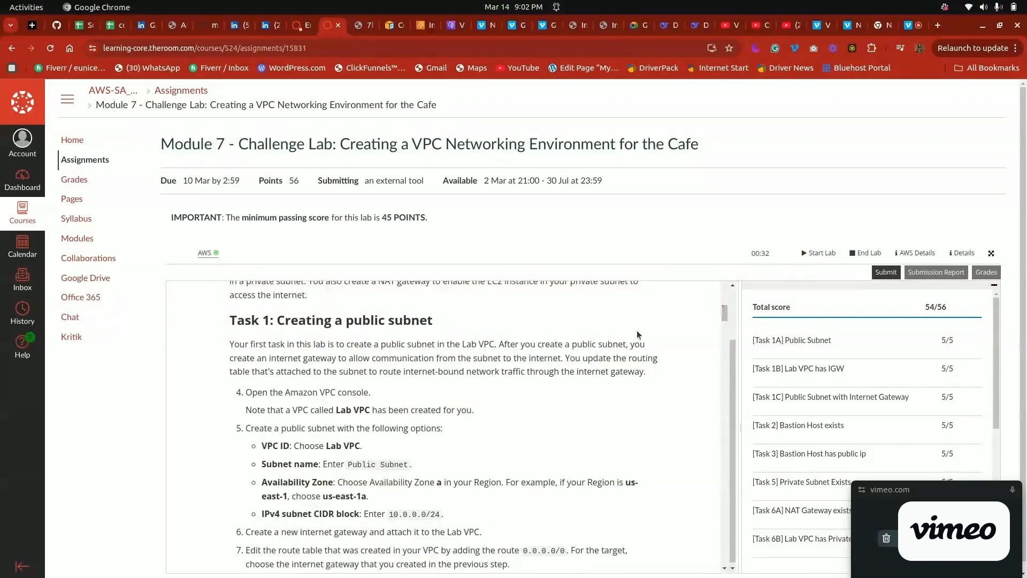
drag(728, 316, 724, 316)
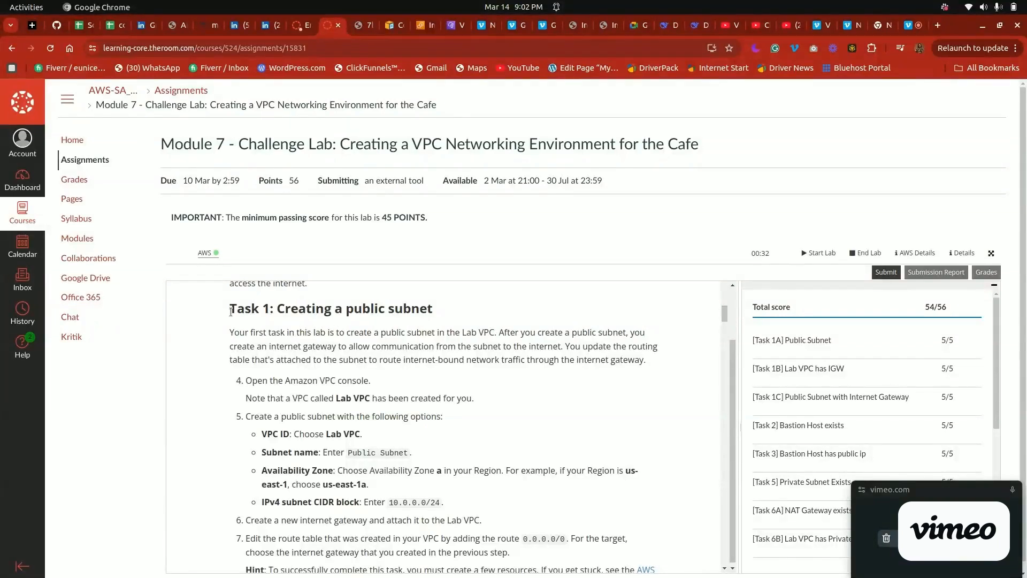
triple_click(348, 314)
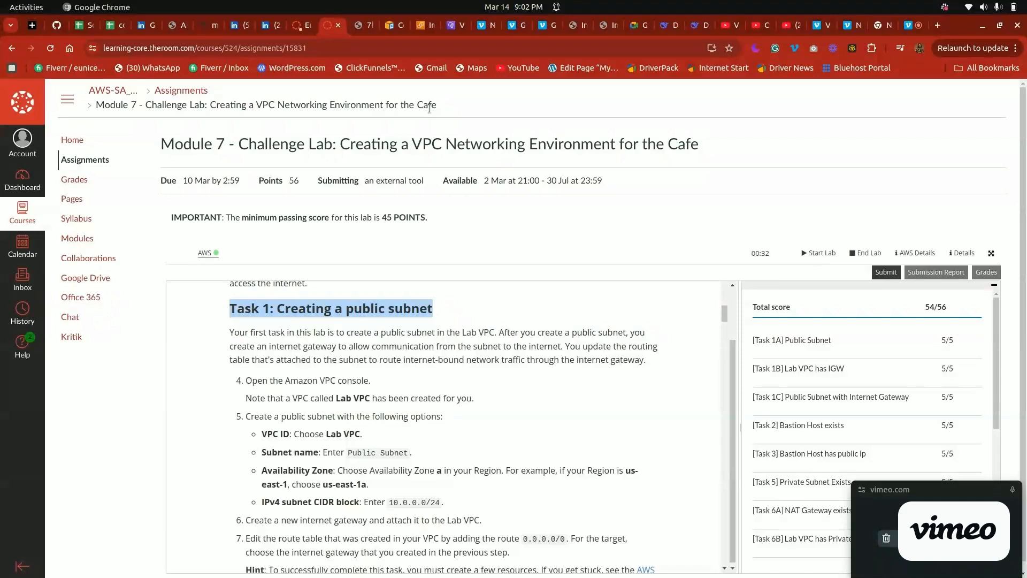
Start creating a subnet in the AWS VPC console and choose Lab VPC as its VPC
click(418, 27)
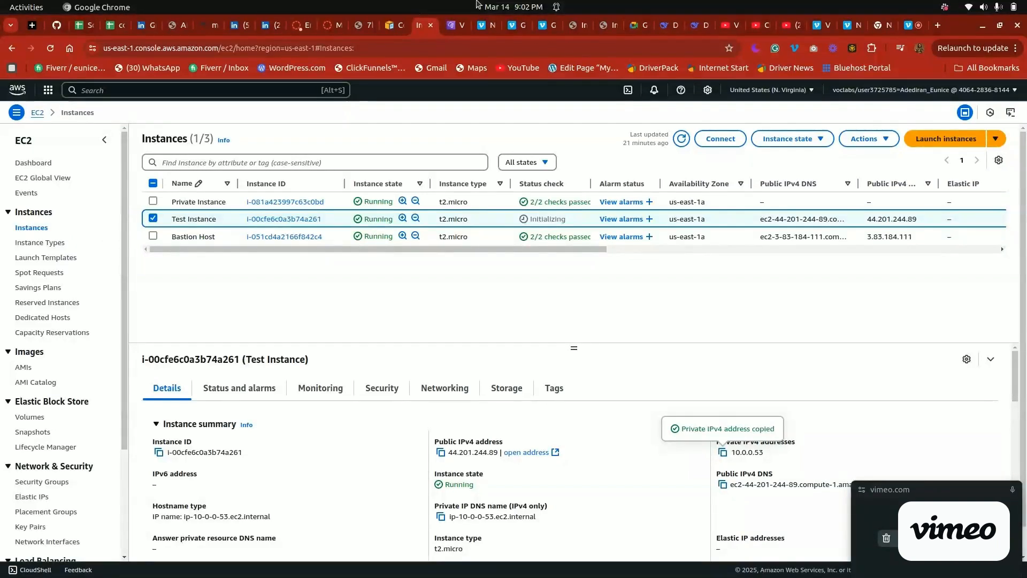
click(448, 23)
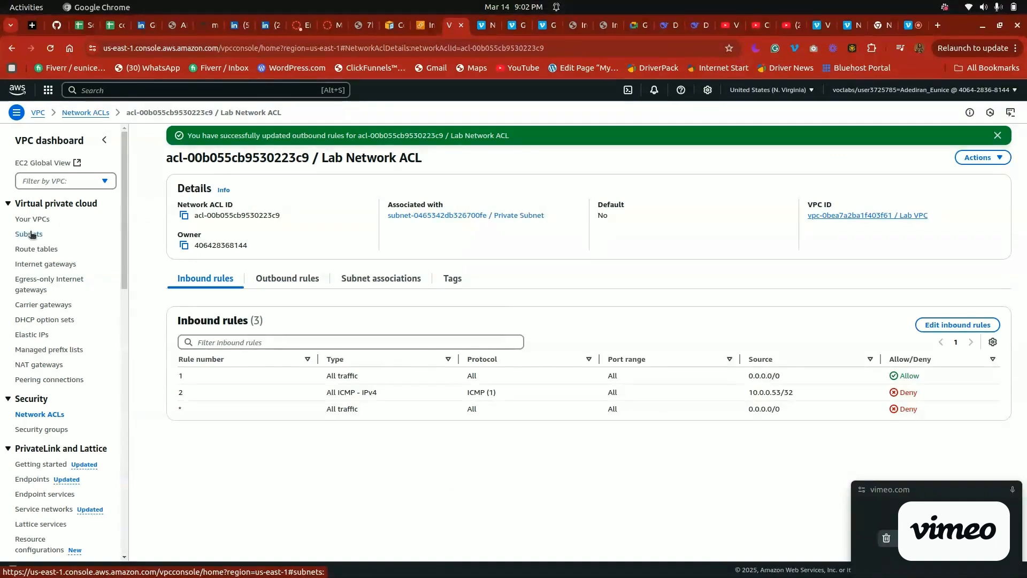
click(31, 234)
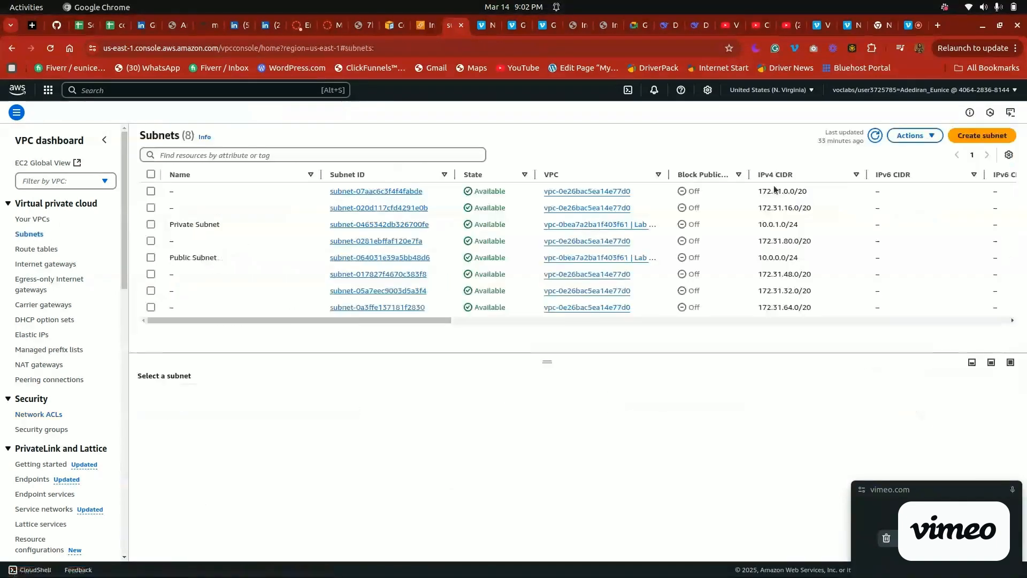
click(980, 136)
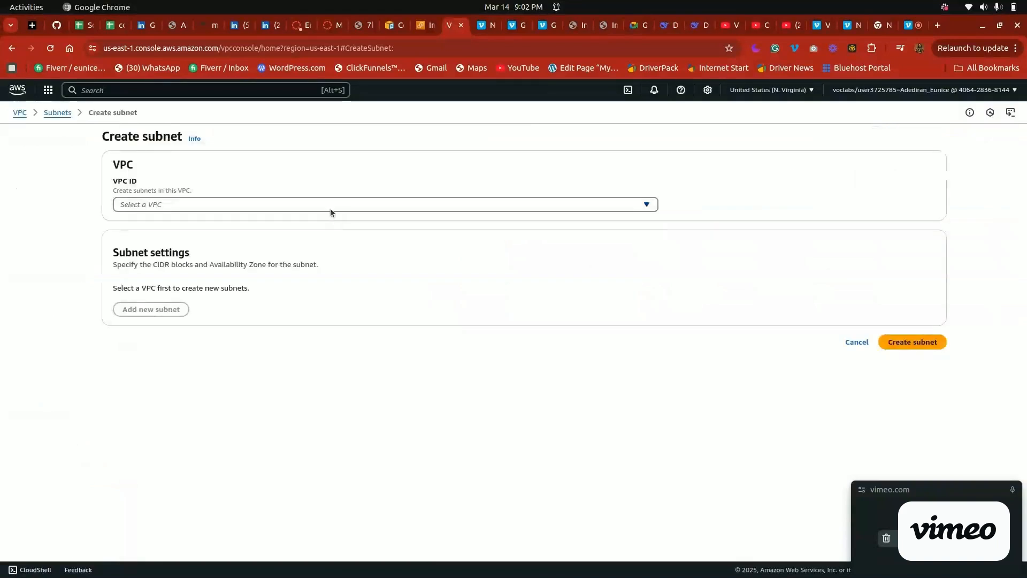
click(328, 205)
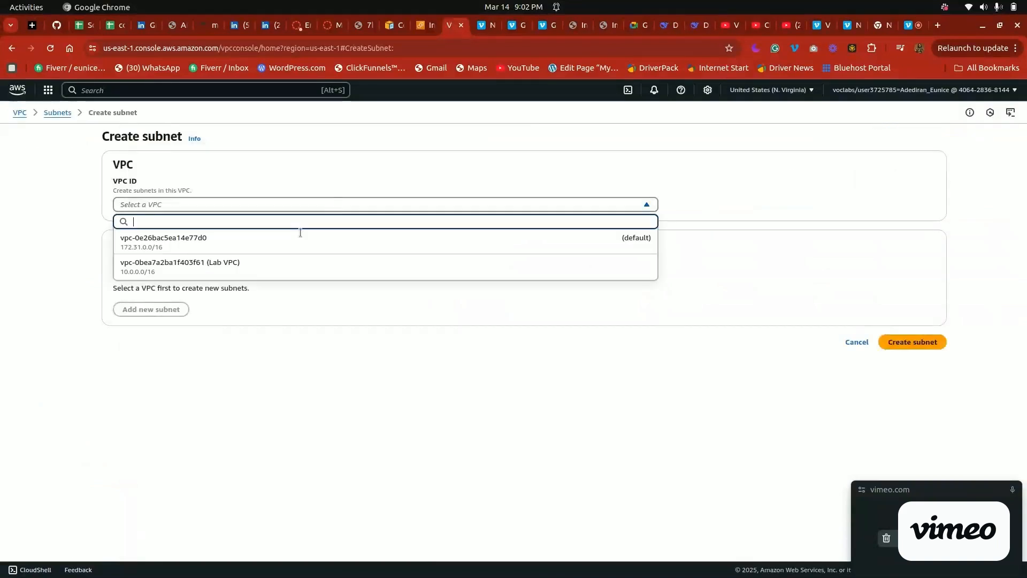
click(261, 270)
click(171, 404)
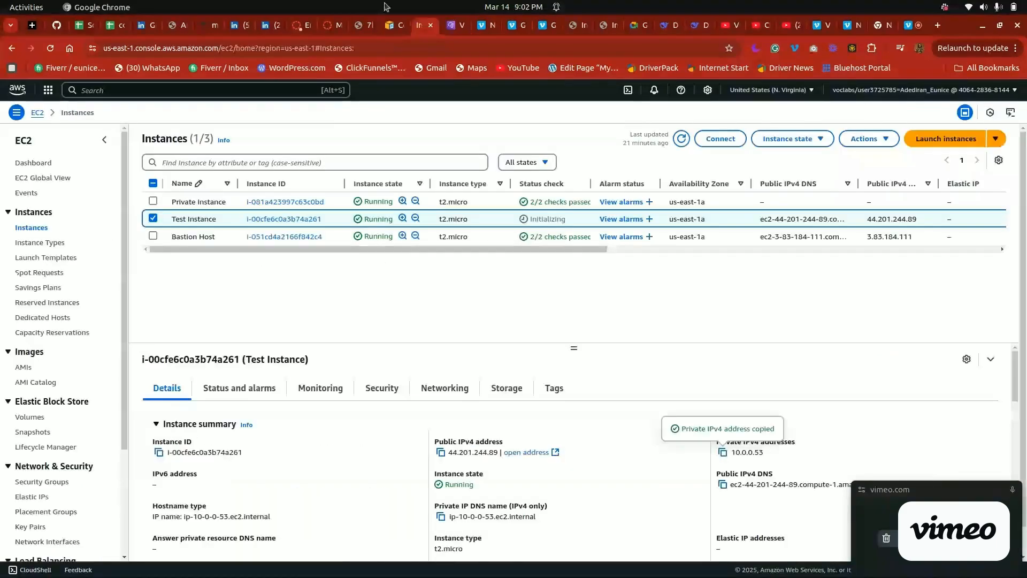
Check the required subnet options in the lab instructions and set the new subnet's availability zone to us-east-1a
click(334, 24)
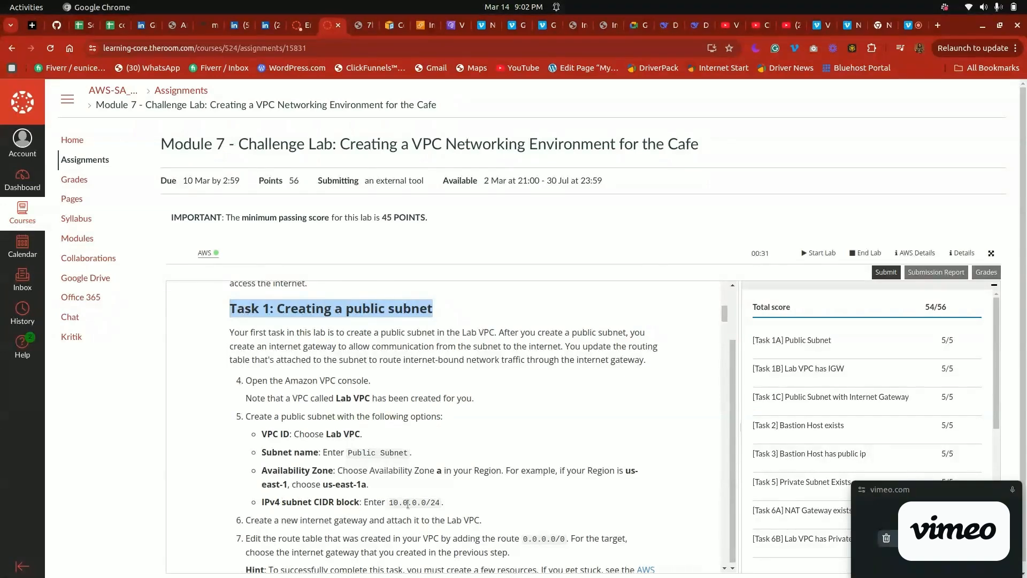
click(448, 27)
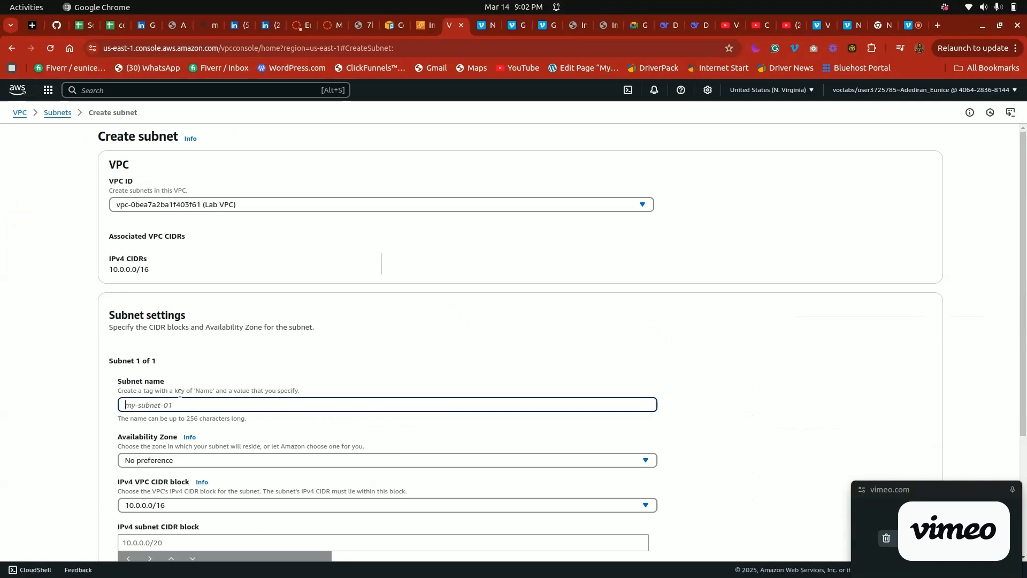
click(163, 461)
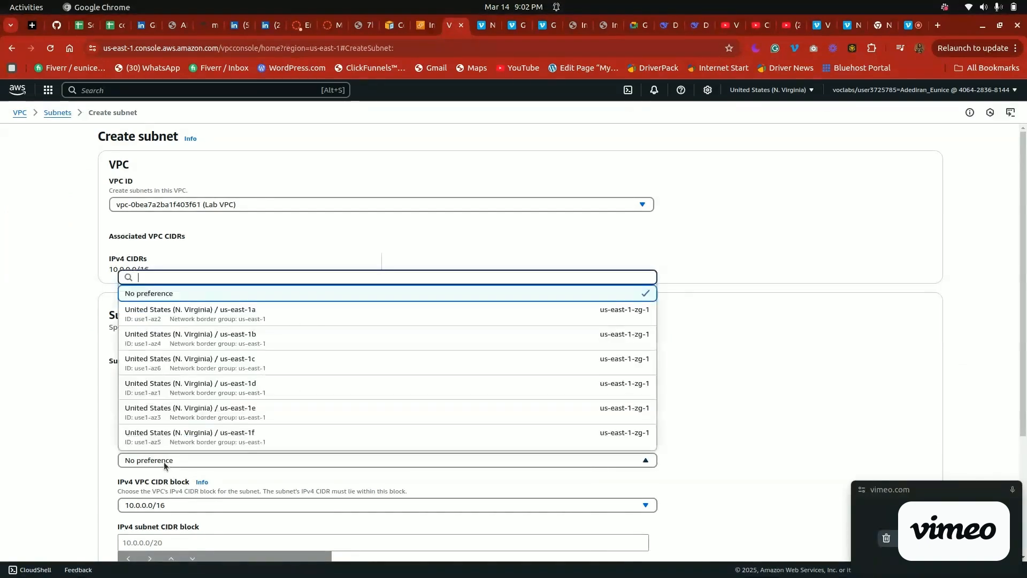
click(323, 309)
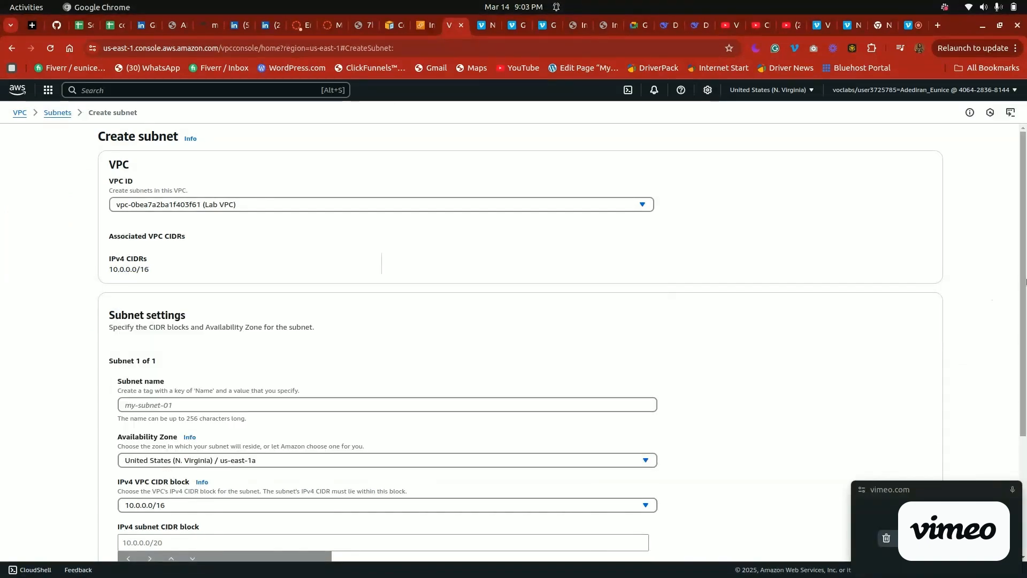
scroll(1024, 366, down, 2)
scroll(1025, 366, down, 1)
click(252, 374)
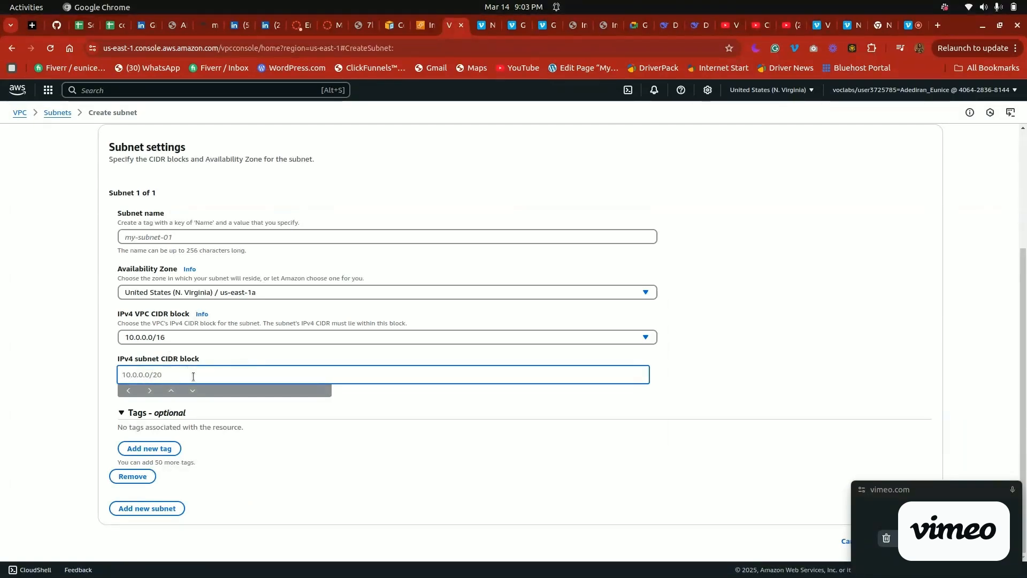
Leave the subnet form without creating the subnet and return to the subnets list
click(898, 493)
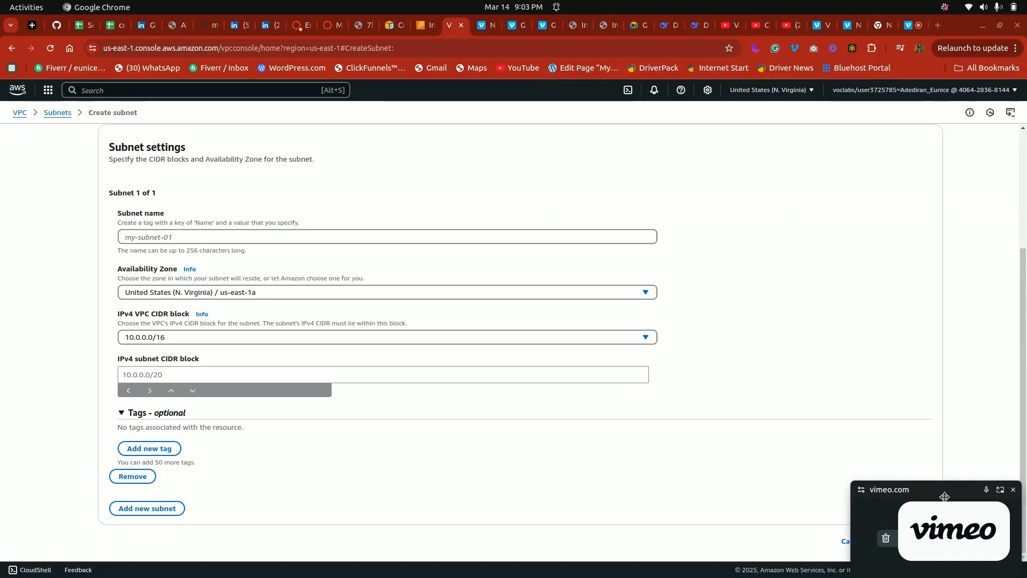
drag(946, 493, 973, 324)
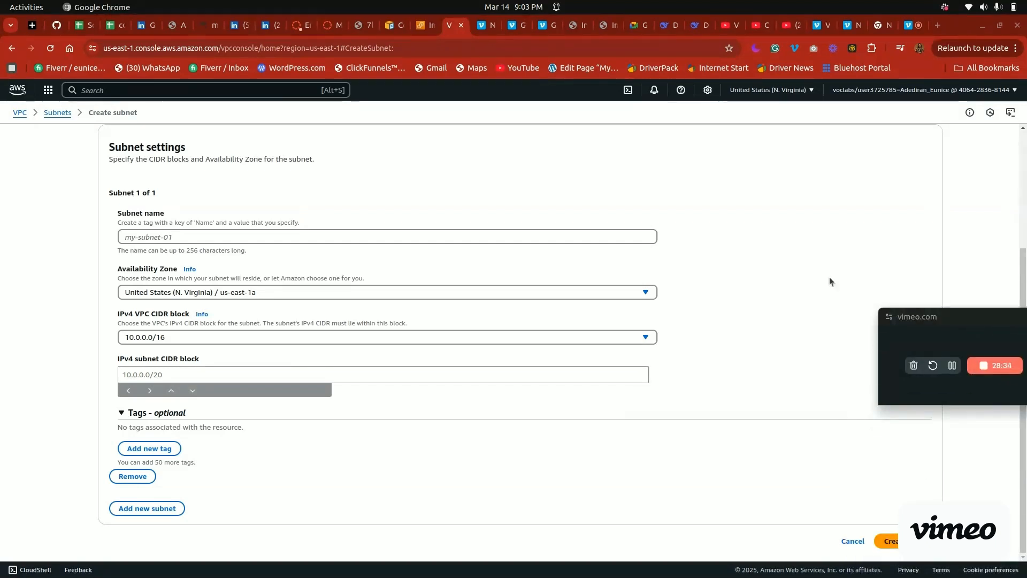
drag(1021, 258, 1024, 32)
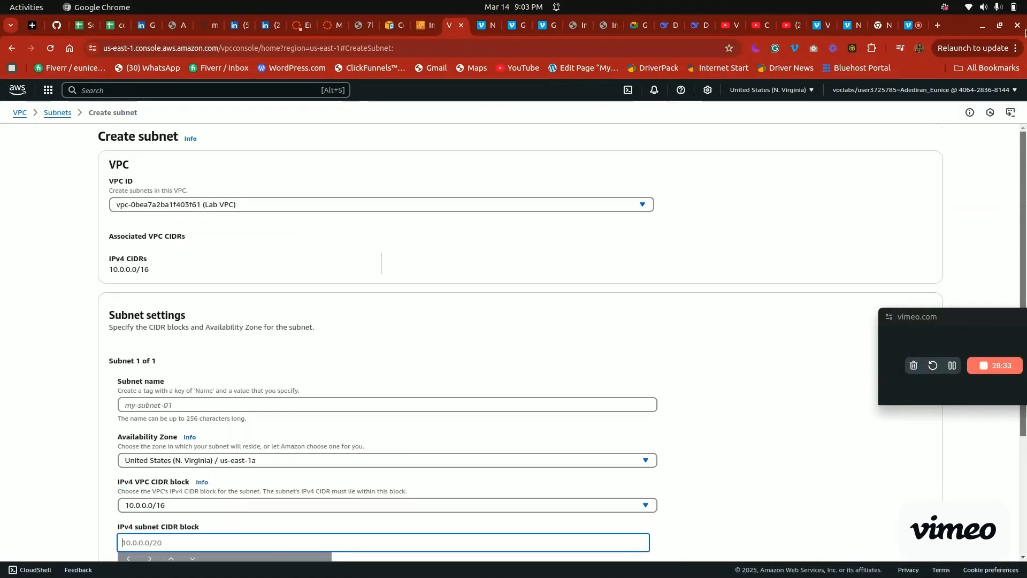
click(66, 114)
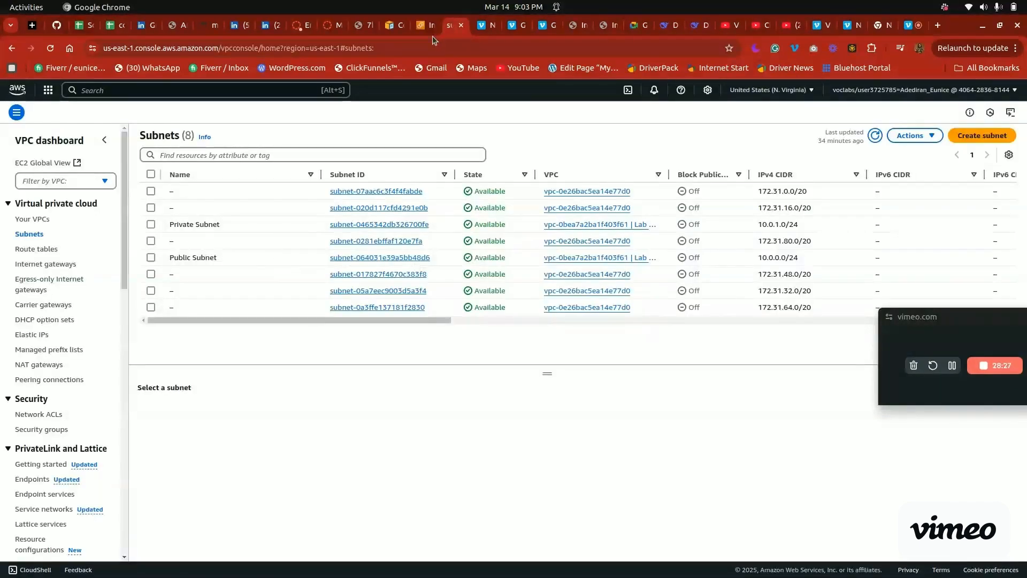
Review the internet gateway and route table instructions of Task 1, and return to the VPC console
click(422, 24)
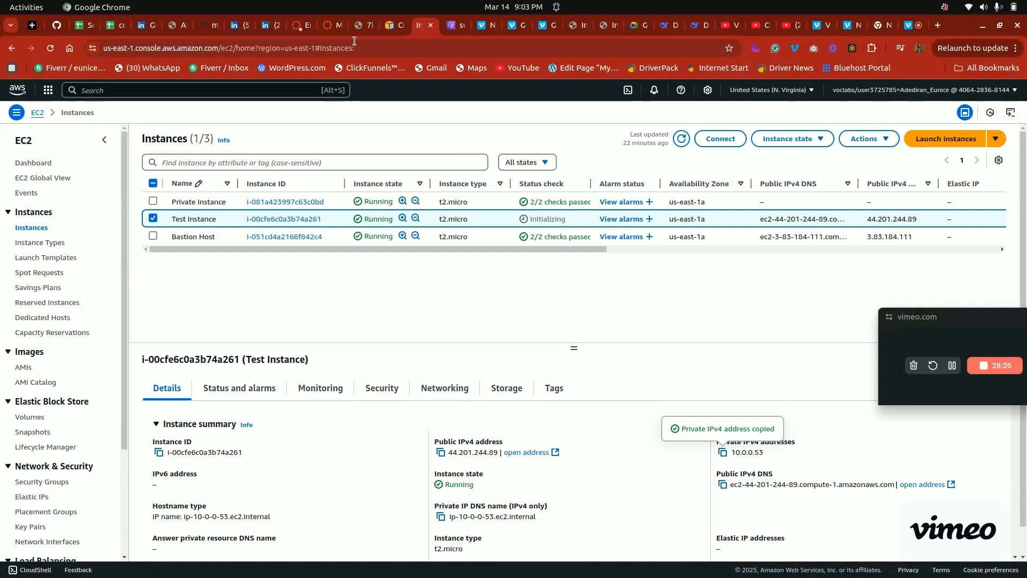
click(327, 27)
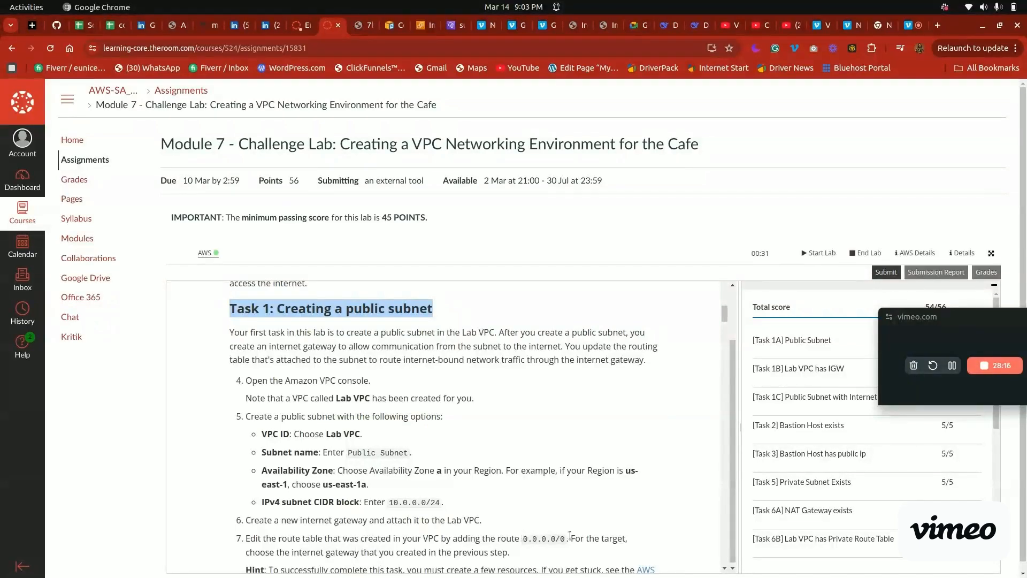
click(449, 23)
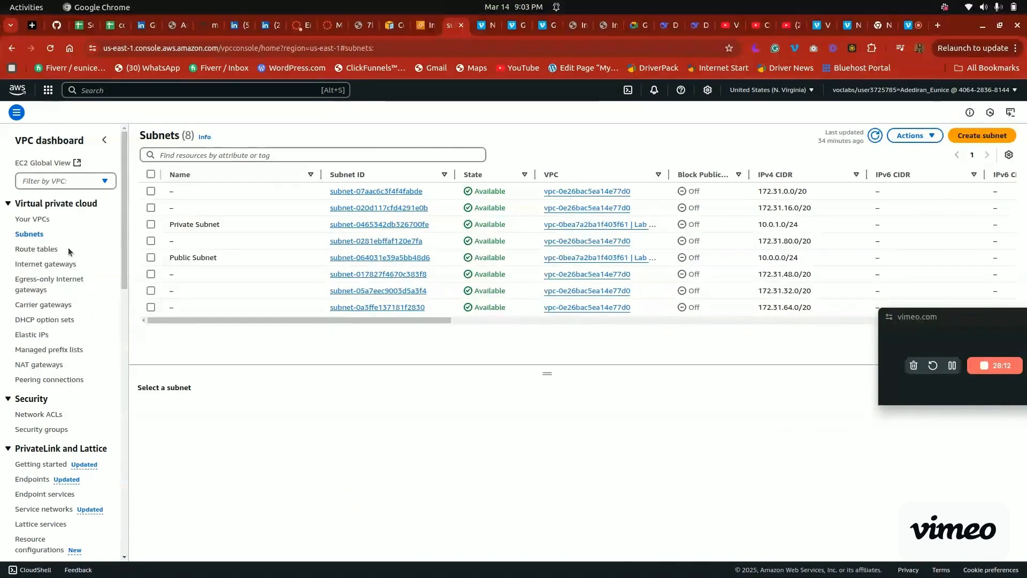
Open the VPC route tables and compare the details of the two unnamed main tables to see which VPC each belongs to
click(45, 251)
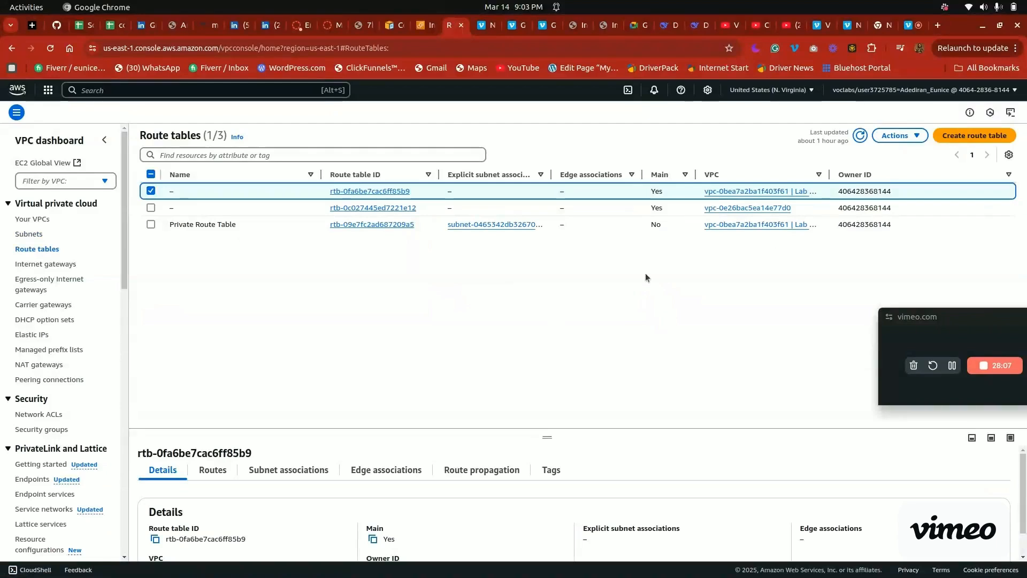
drag(942, 313, 836, 309)
scroll(573, 498, down, 1)
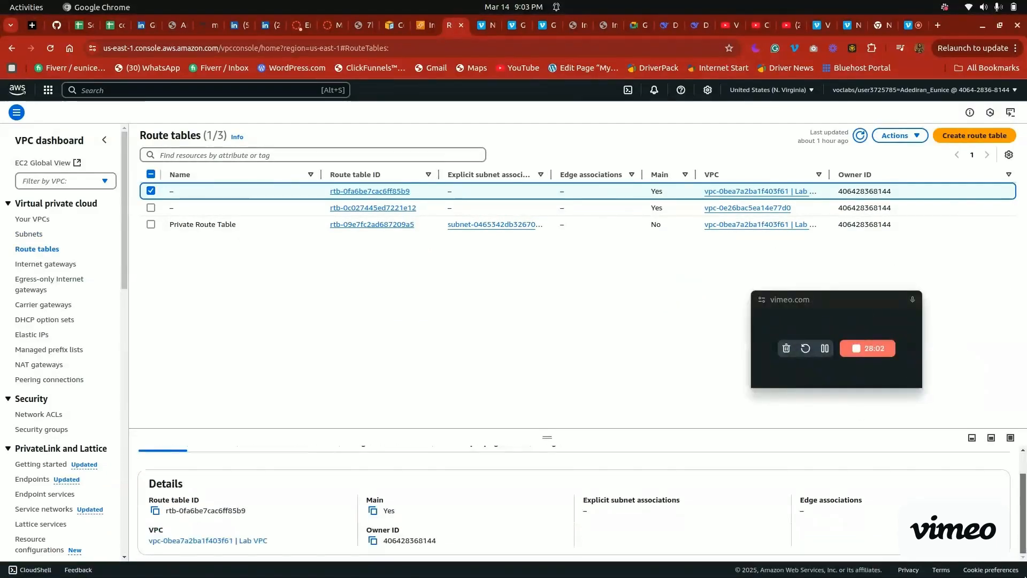
click(153, 191)
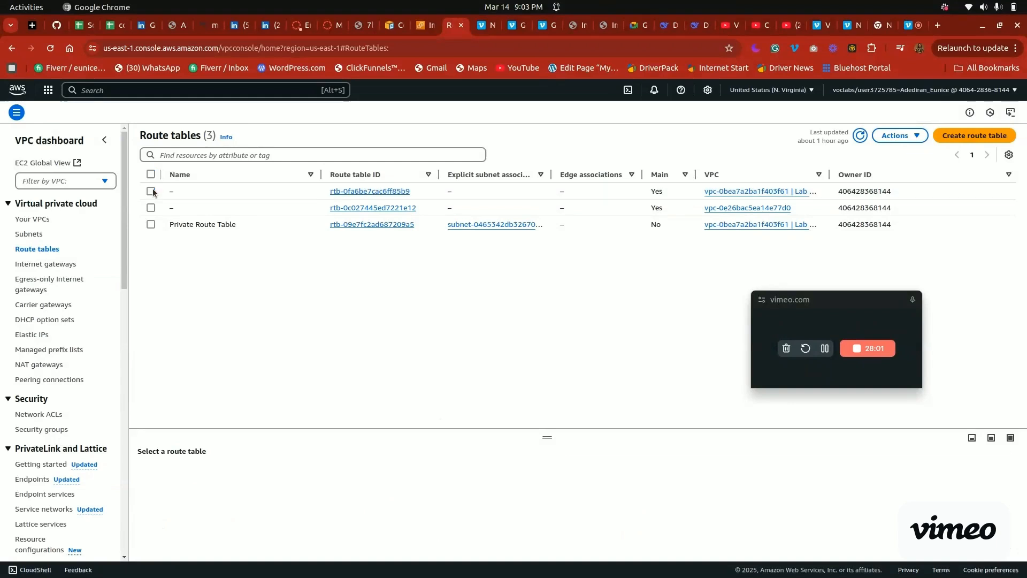
click(153, 191)
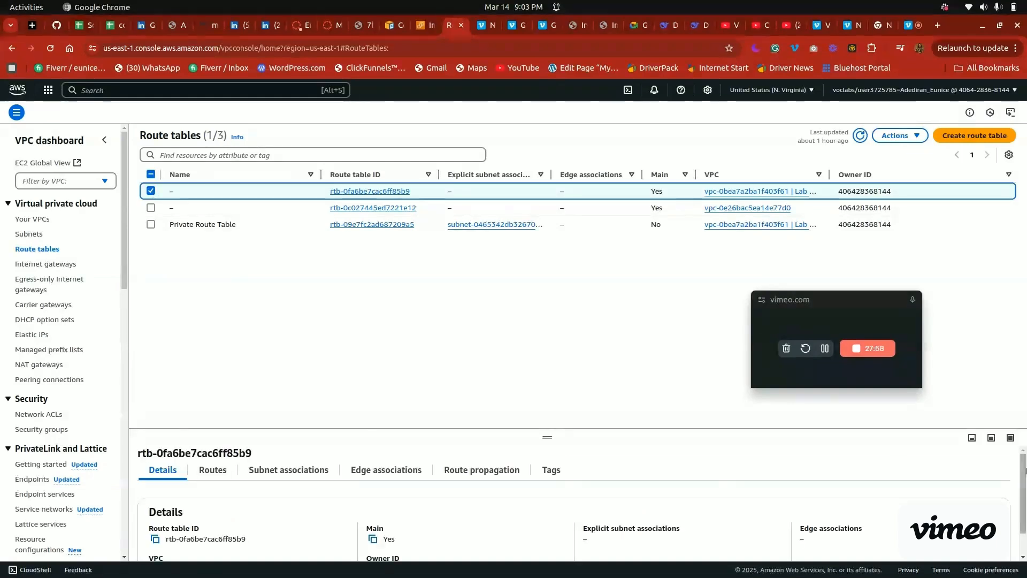
scroll(899, 453, down, 1)
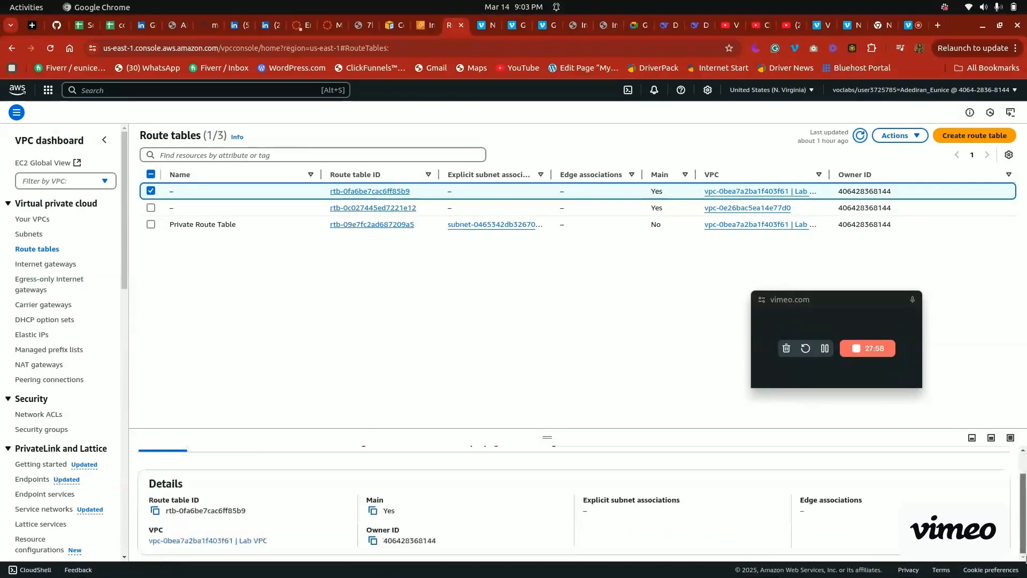
click(152, 192)
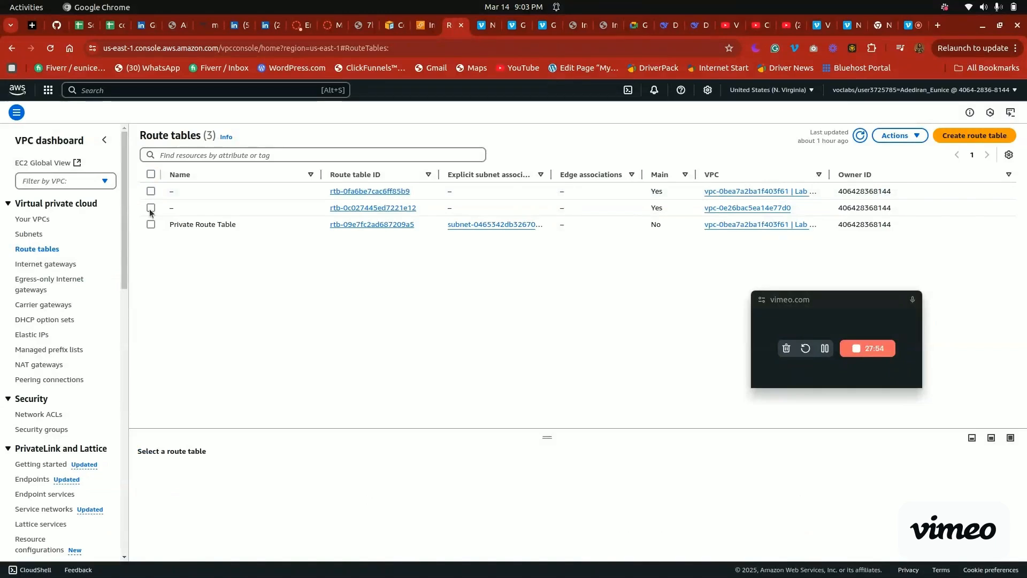
click(151, 209)
scroll(572, 503, down, 1)
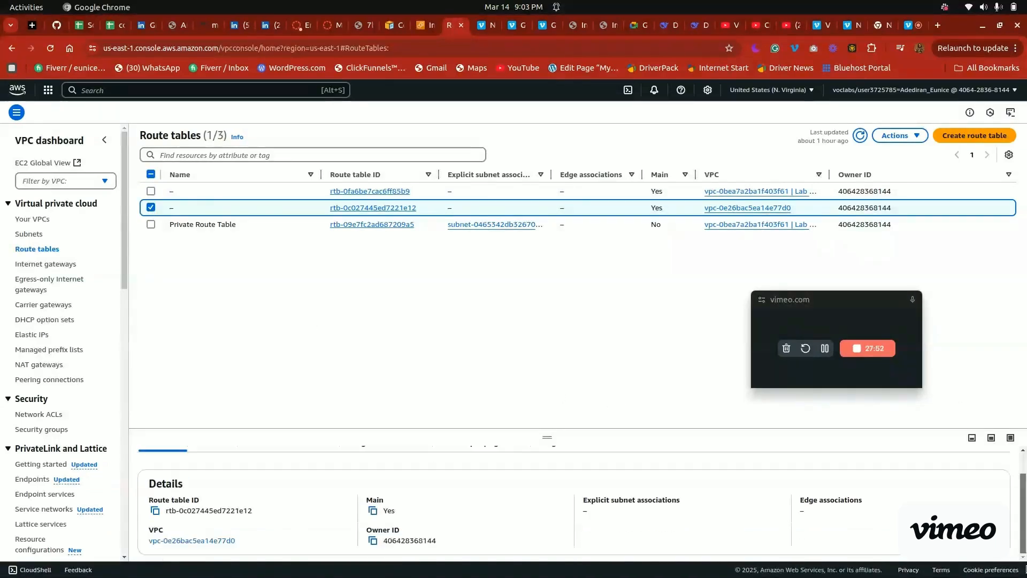
click(152, 208)
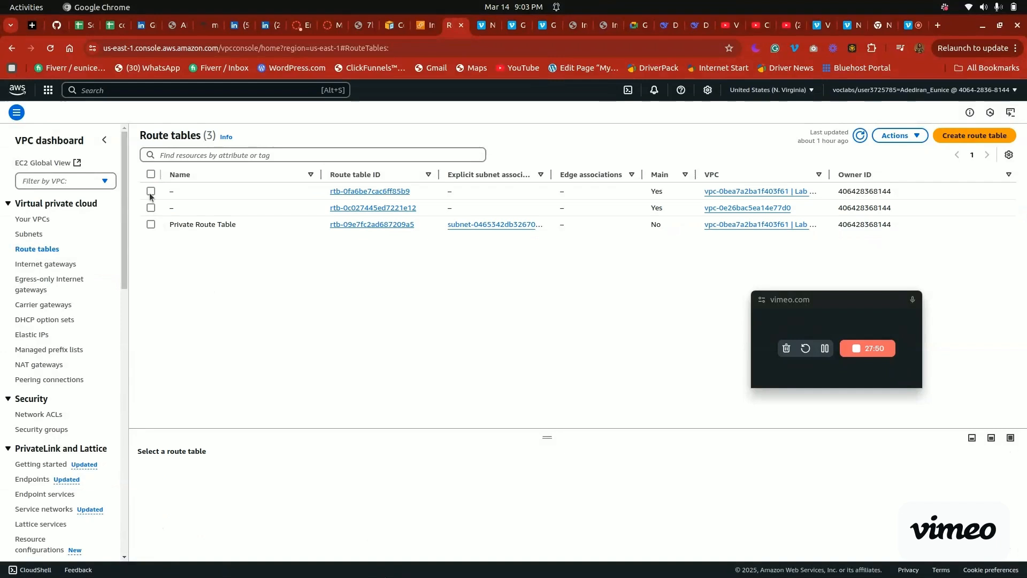
Open the routes of the Lab VPC main route table for editing and add a blank route row
click(151, 192)
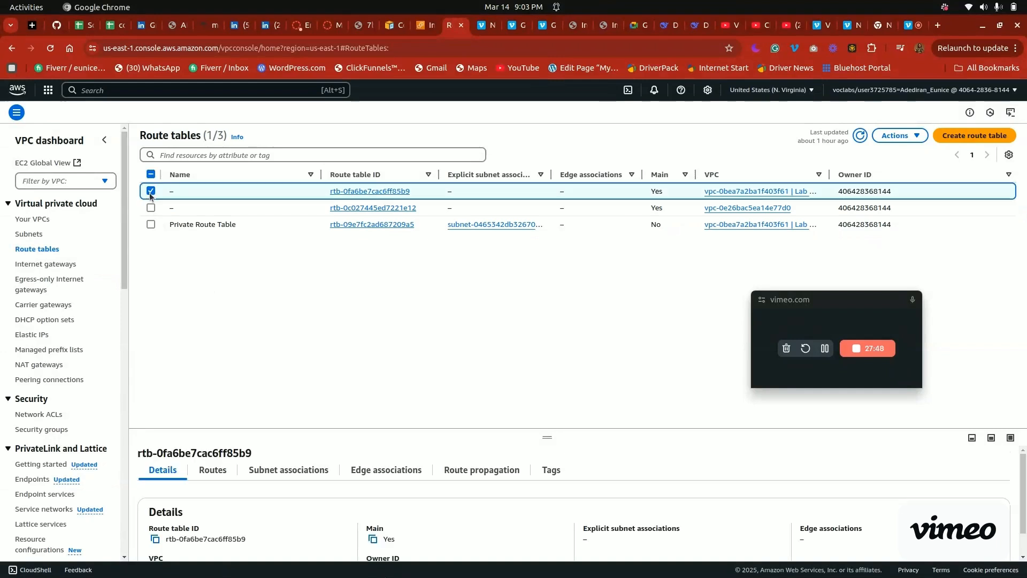
click(213, 473)
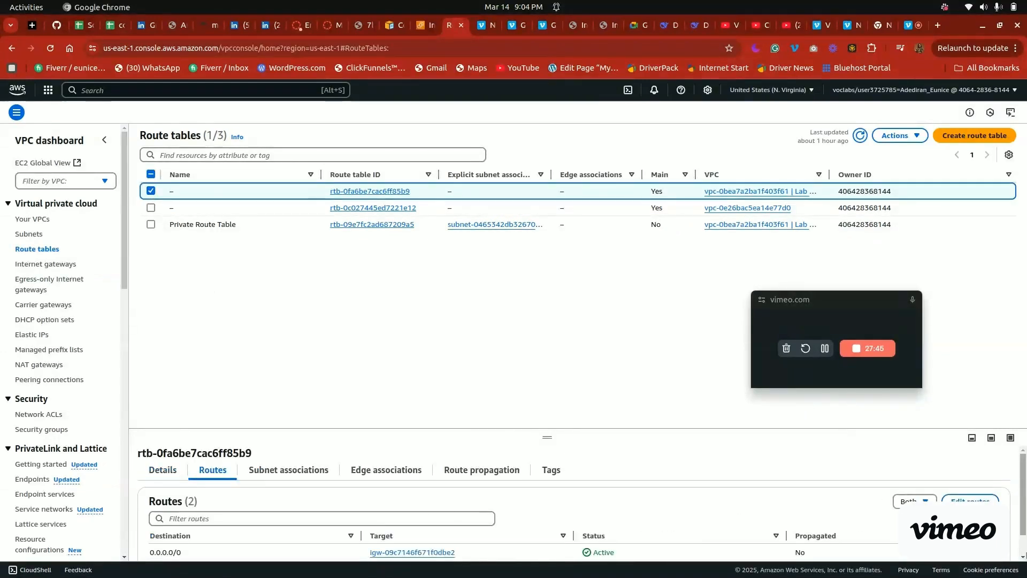
scroll(463, 502, down, 1)
click(970, 476)
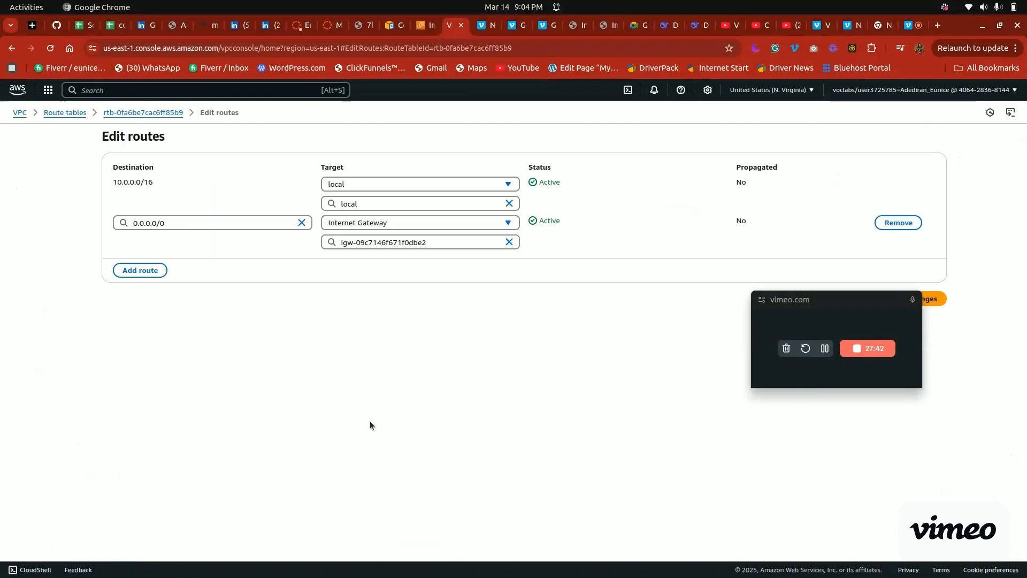
click(140, 268)
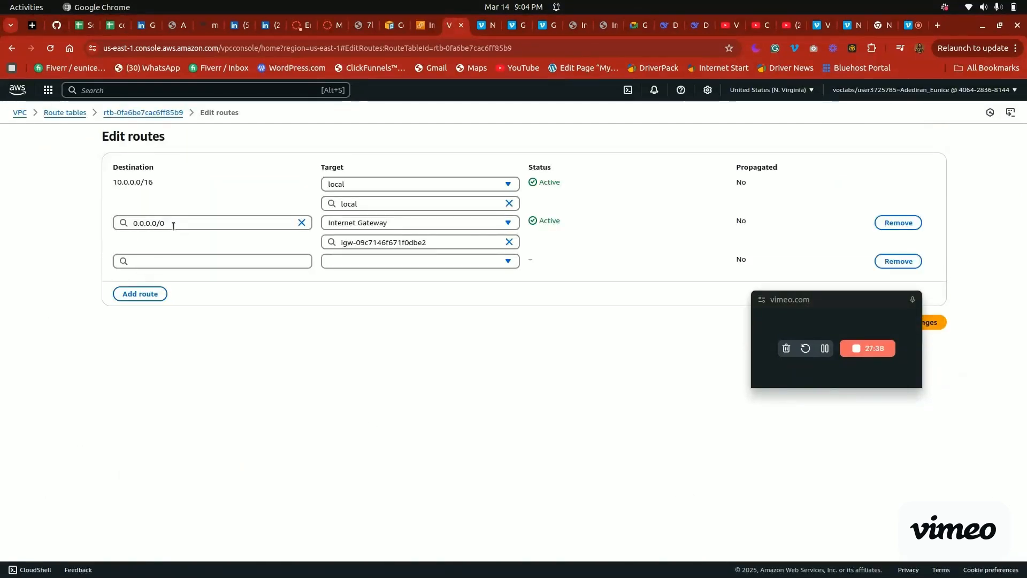
Review the lab instructions for the 0.0.0.0/0 route and the new Lab VPC internet gateway, and return to the route editor
click(333, 26)
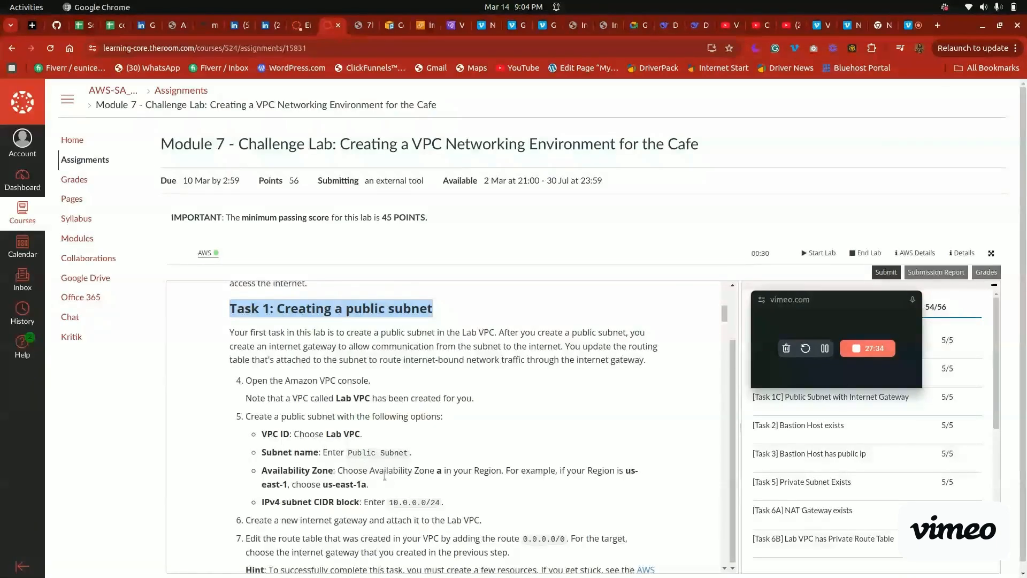
drag(523, 538, 567, 537)
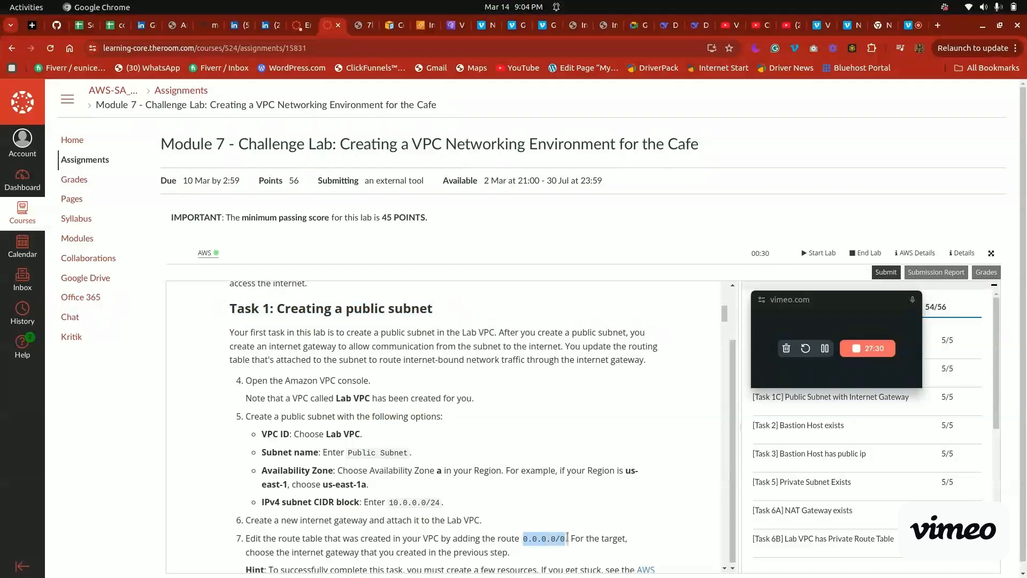
click(451, 25)
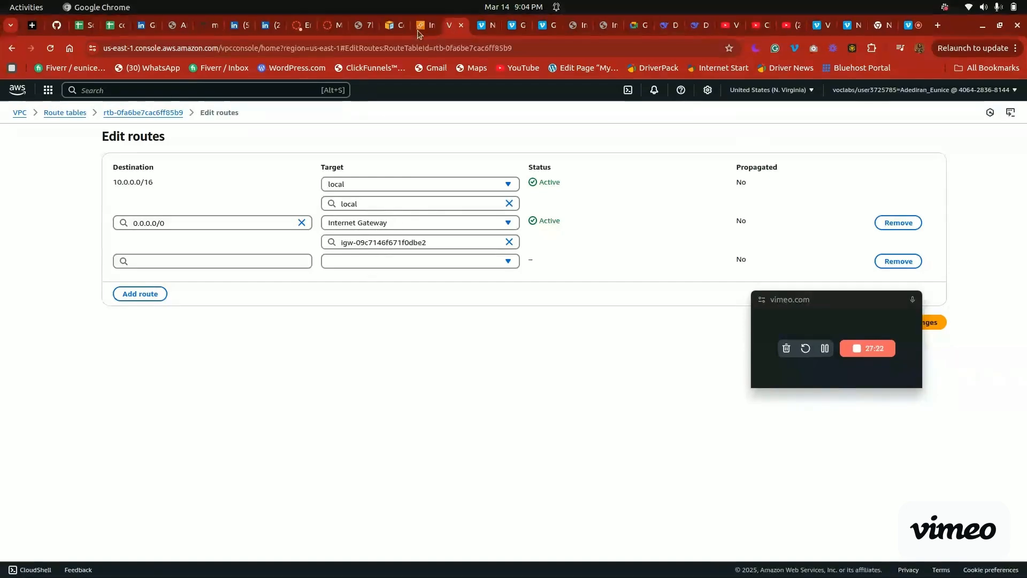
click(330, 23)
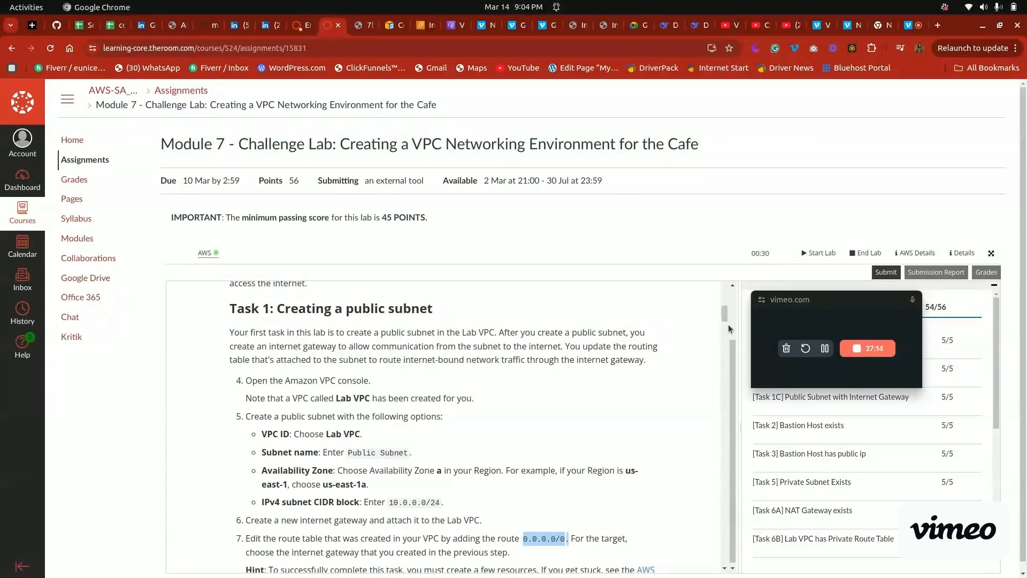
mouse_move(726, 311)
mouse_down()
mouse_move(726, 293)
mouse_move(726, 316)
mouse_up()
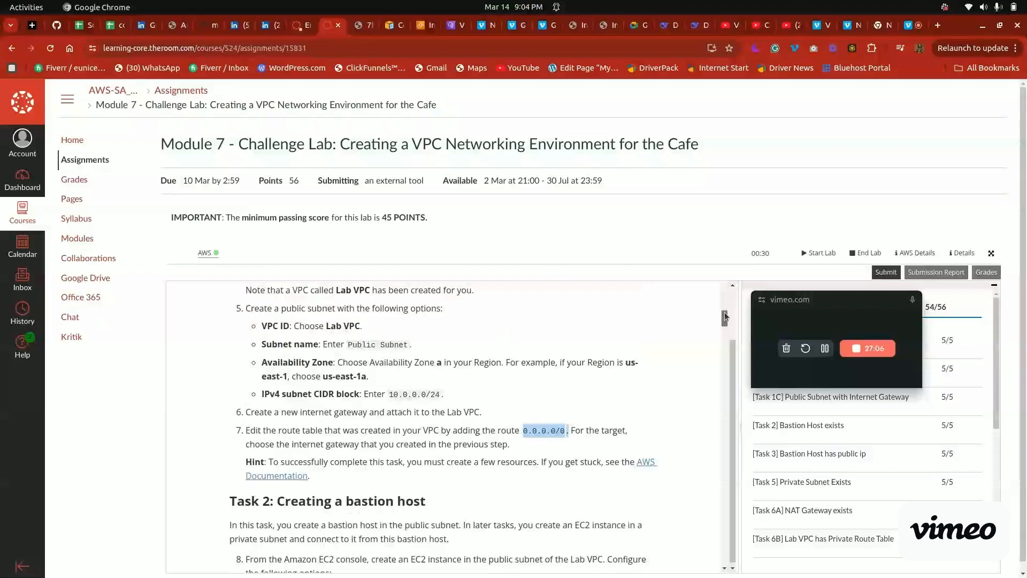
drag(243, 413, 483, 413)
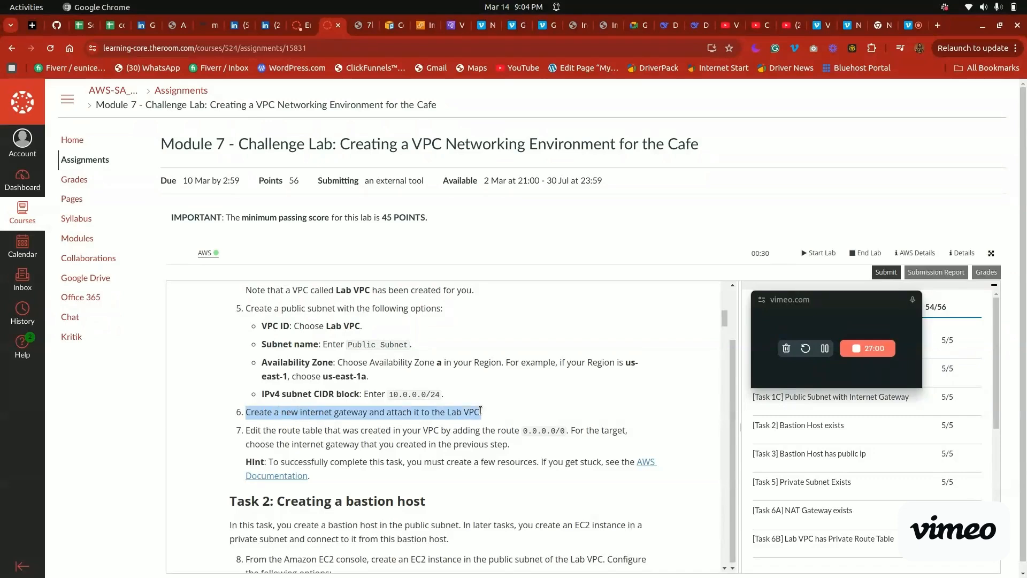
click(420, 28)
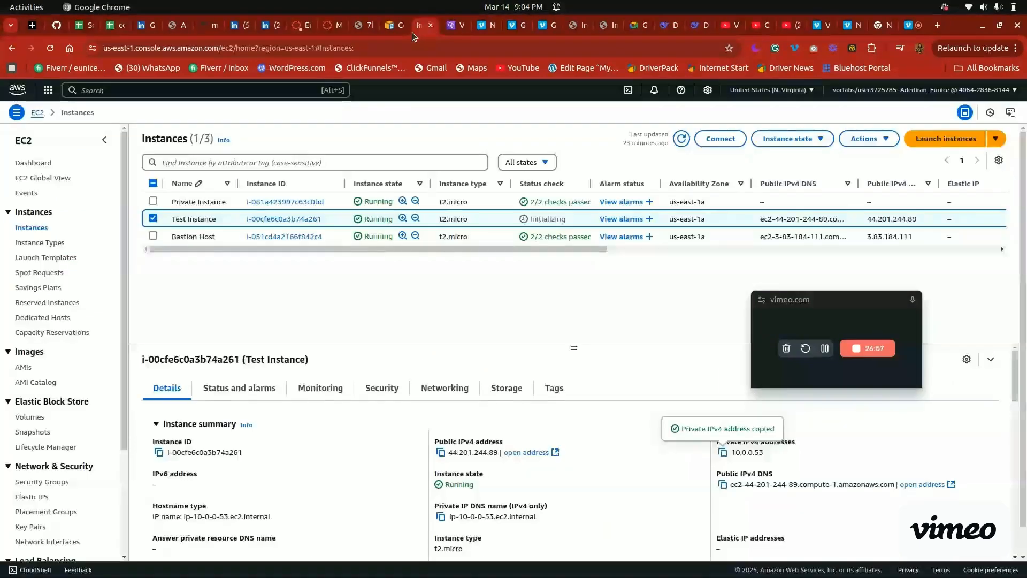
click(450, 19)
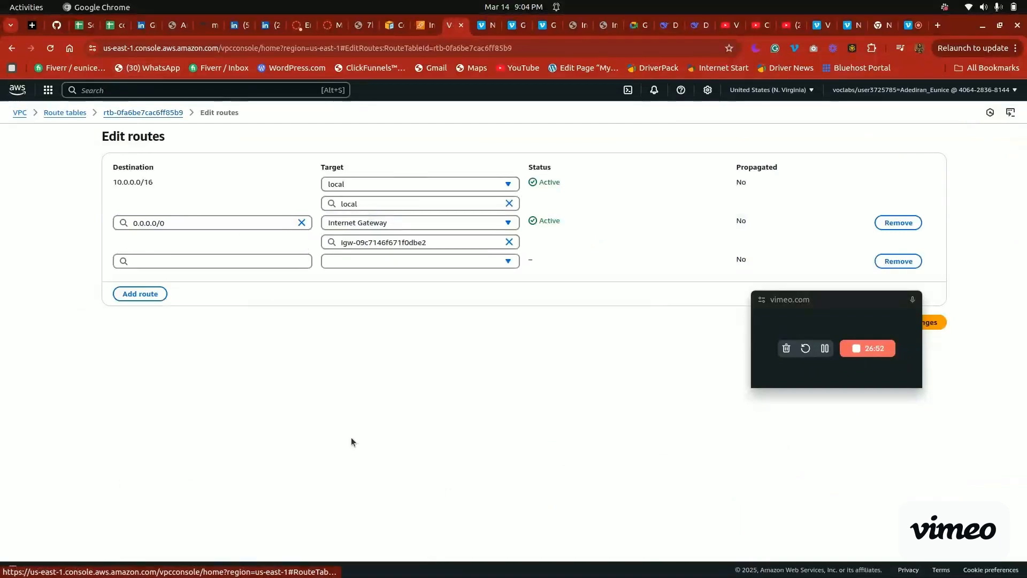
Discard the route edits and return to the route tables list
drag(865, 319, 904, 381)
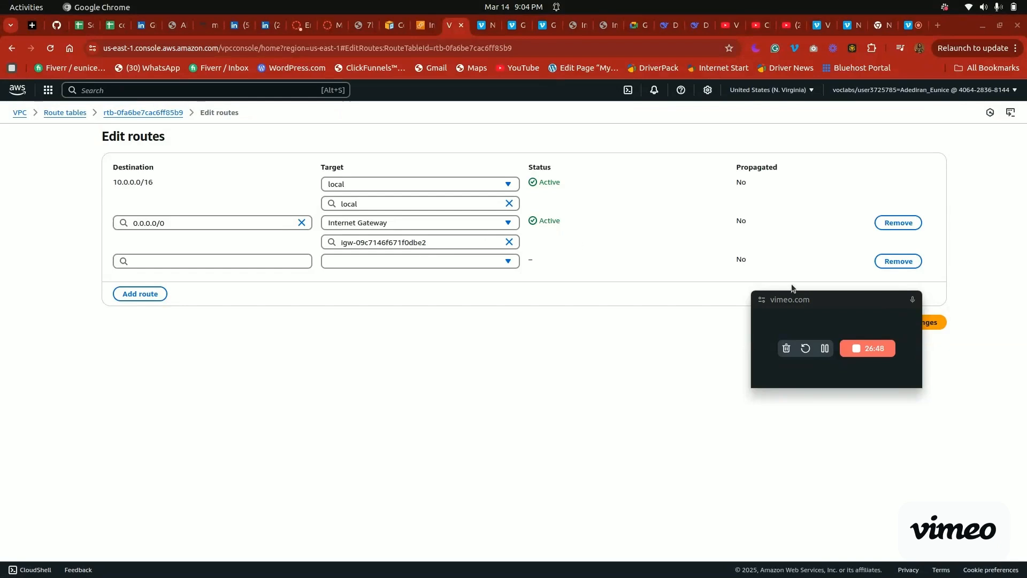
drag(829, 308, 902, 403)
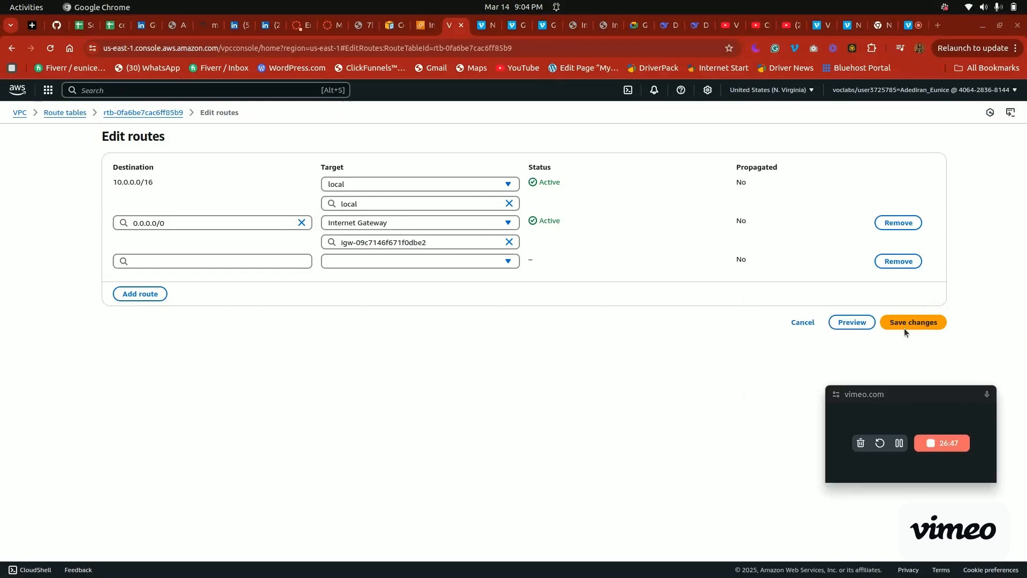
click(802, 322)
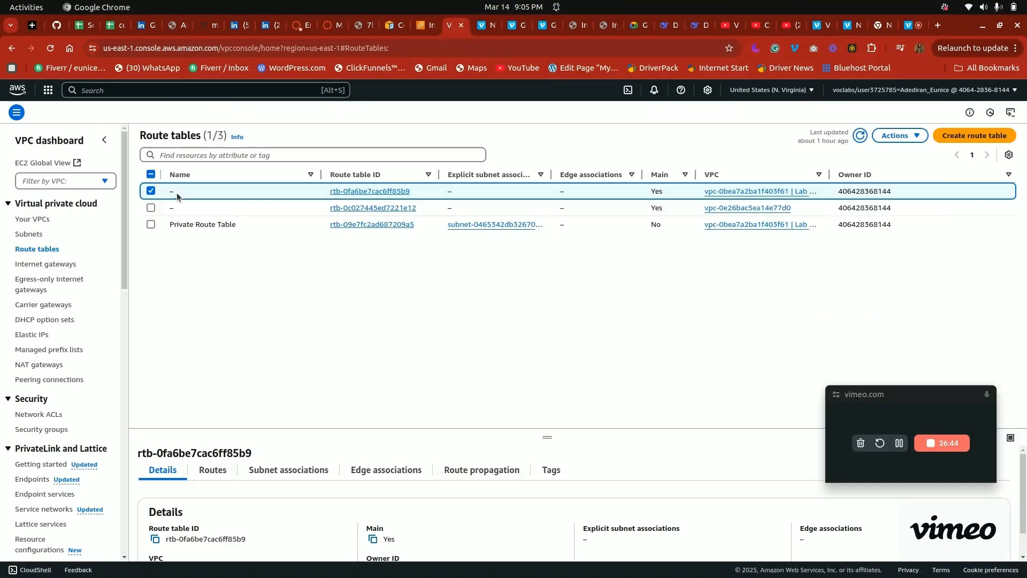
View the internet gateway creation form without creating one, and inspect the attach and detach actions for the gateway named internet-gateway
click(52, 267)
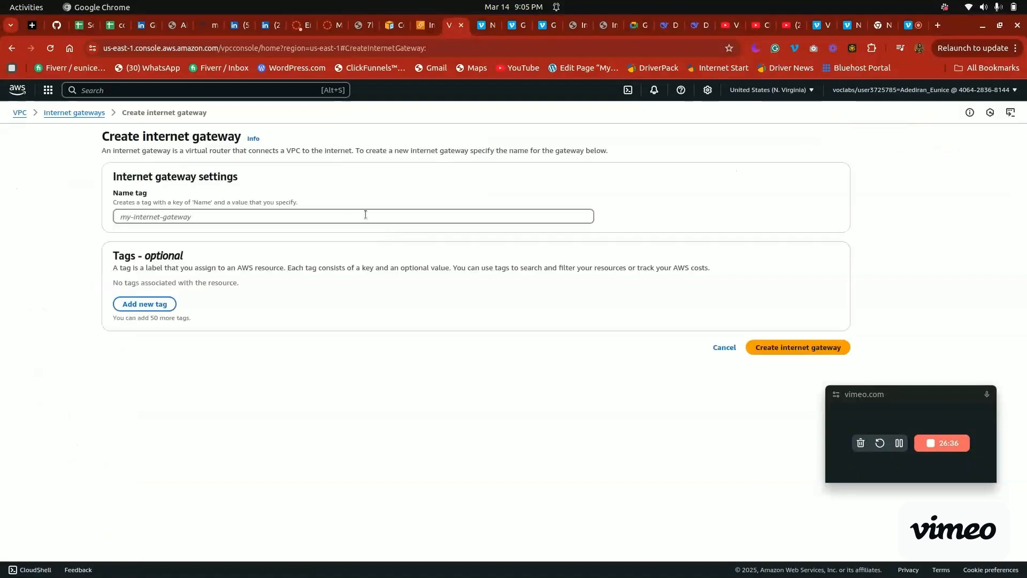
click(365, 214)
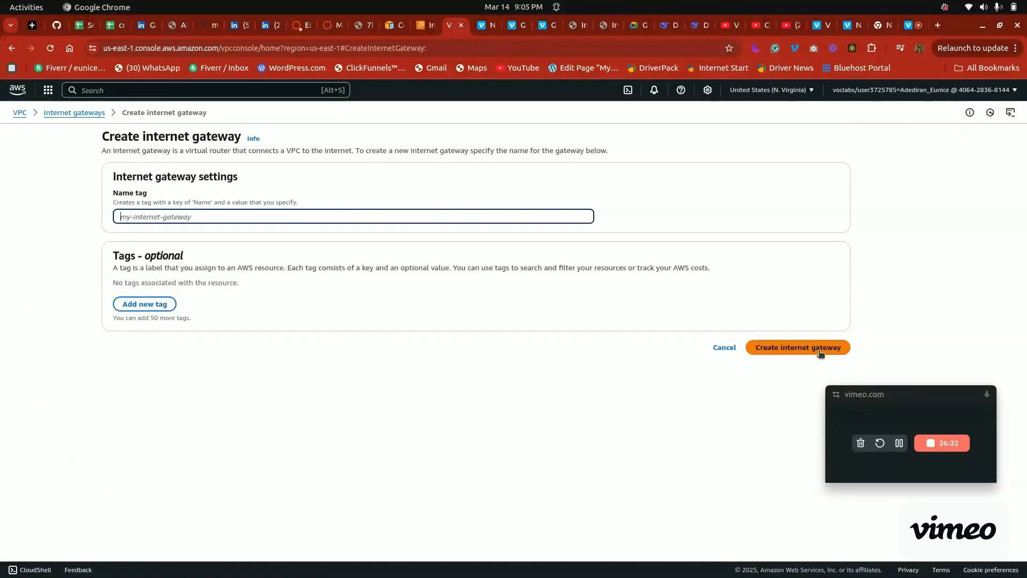
click(75, 113)
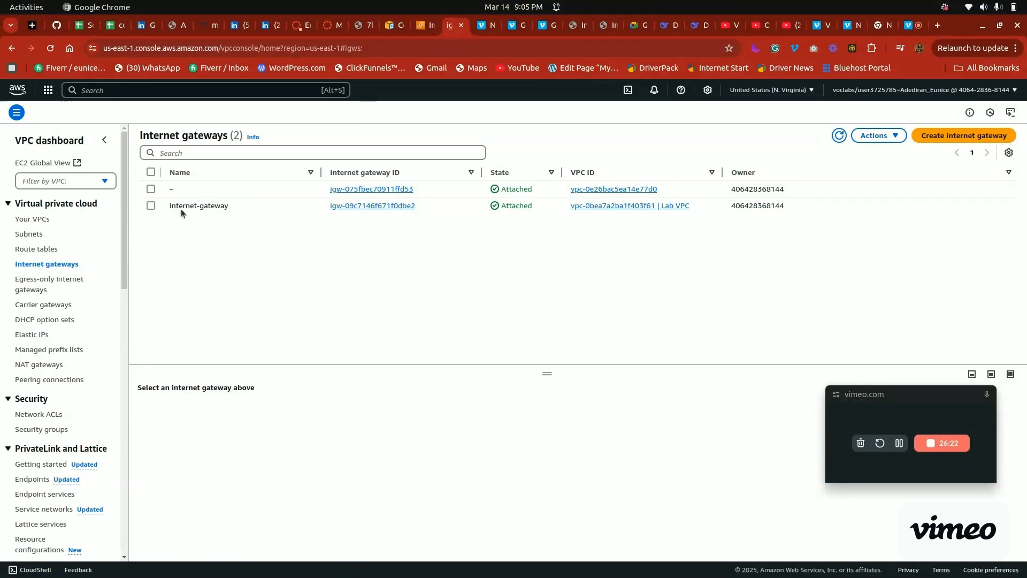
click(150, 206)
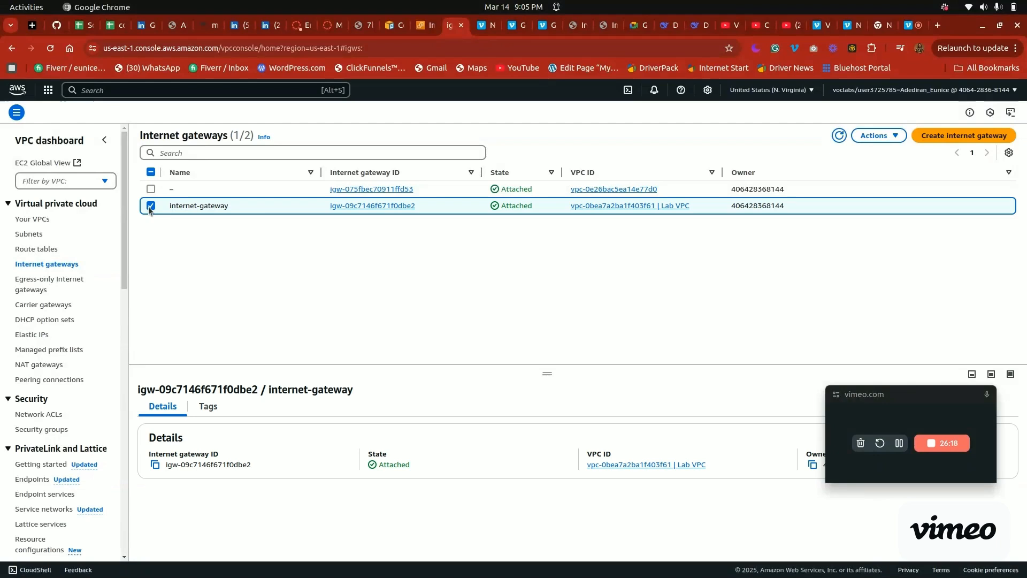
click(875, 137)
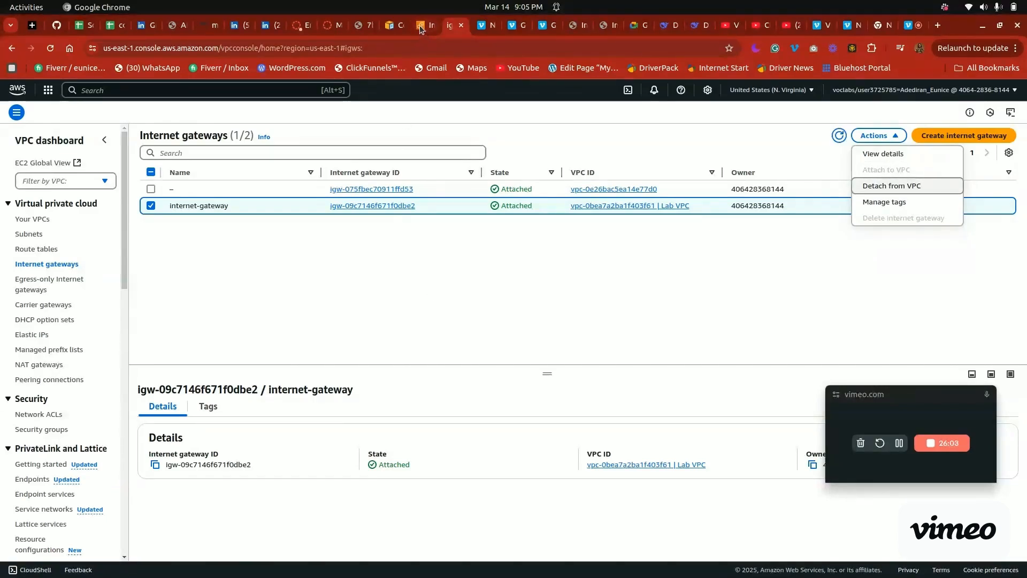
Look through the Task 2 bastion host instructions in the lab page
click(330, 25)
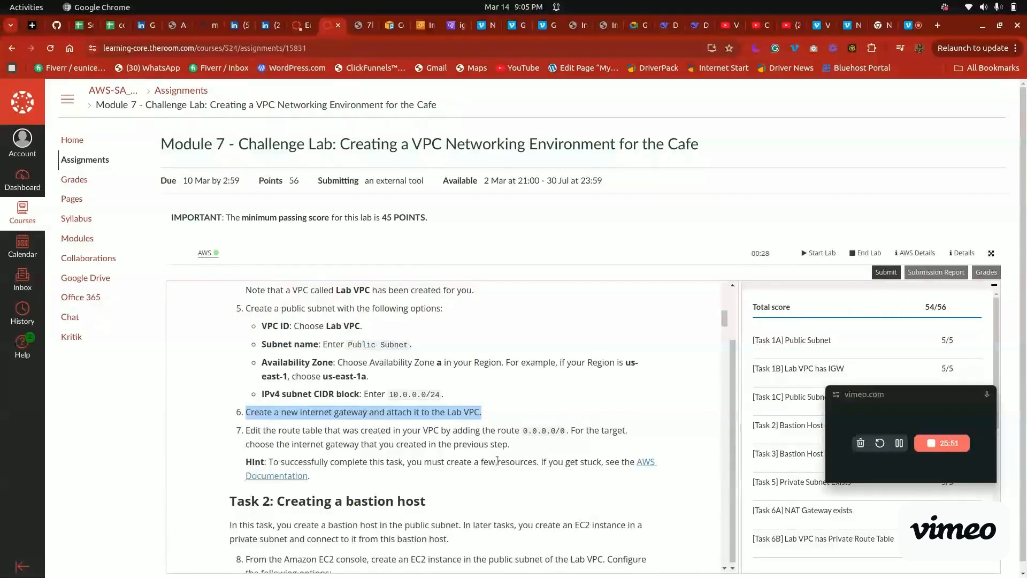
scroll(497, 461, down, 5)
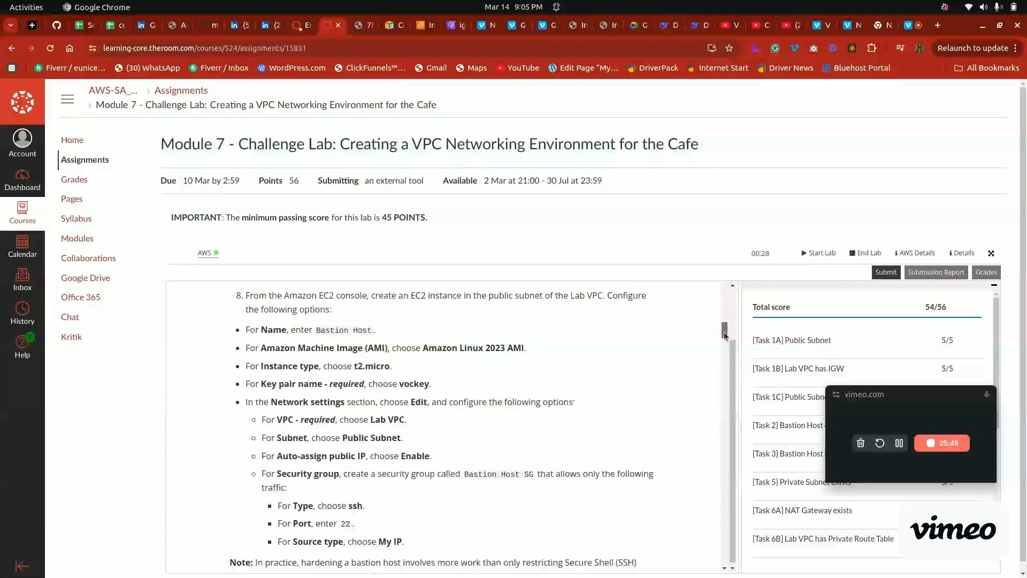
scroll(725, 336, up, 1)
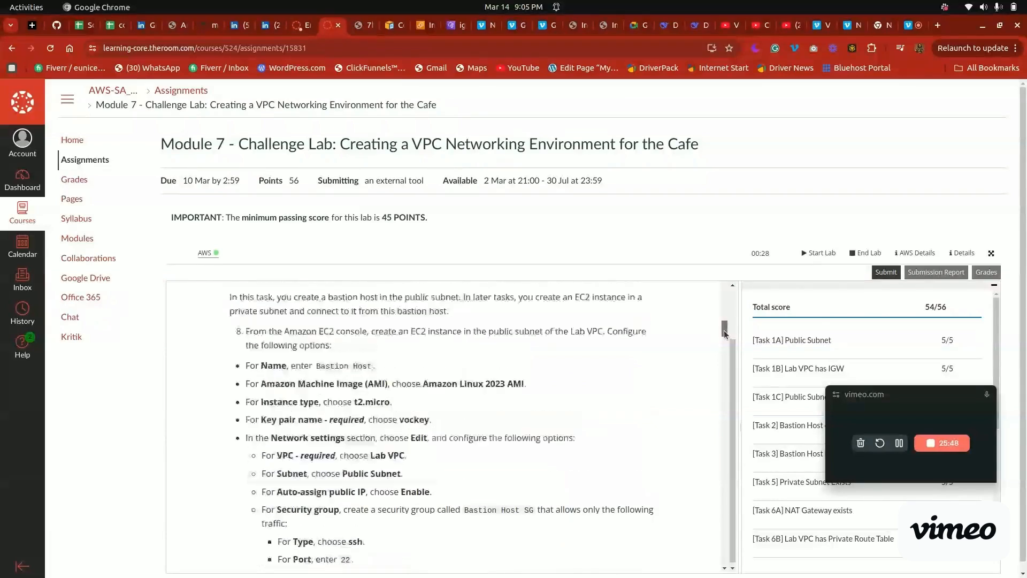
Start launching a new instance from the EC2 instances list and activate its name field
click(422, 25)
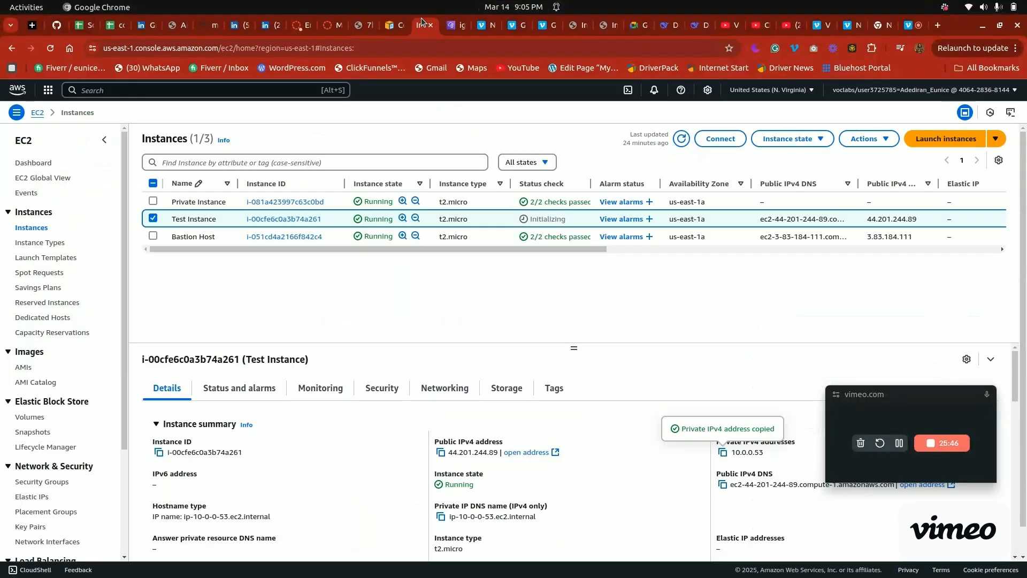
click(928, 140)
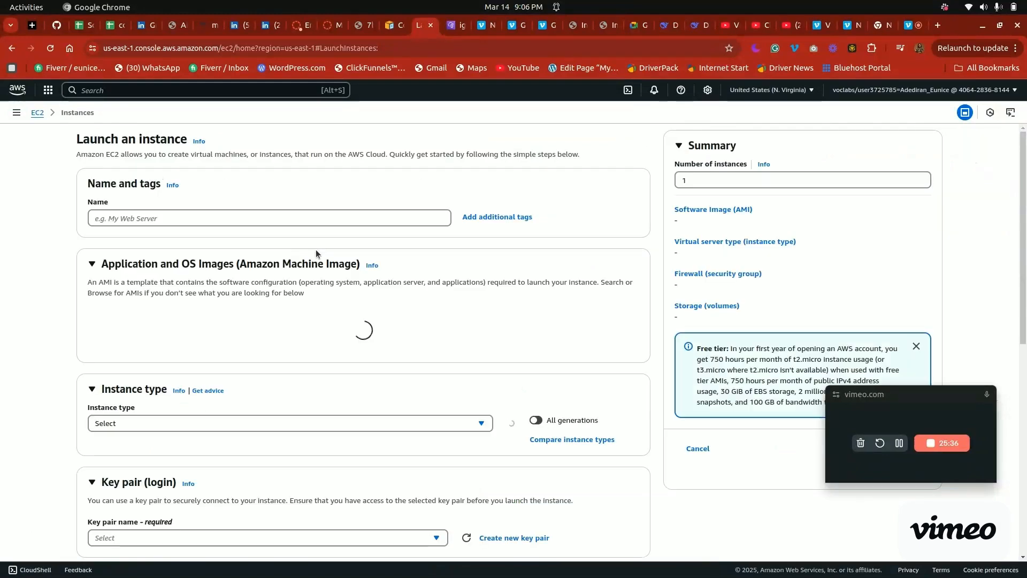
click(241, 215)
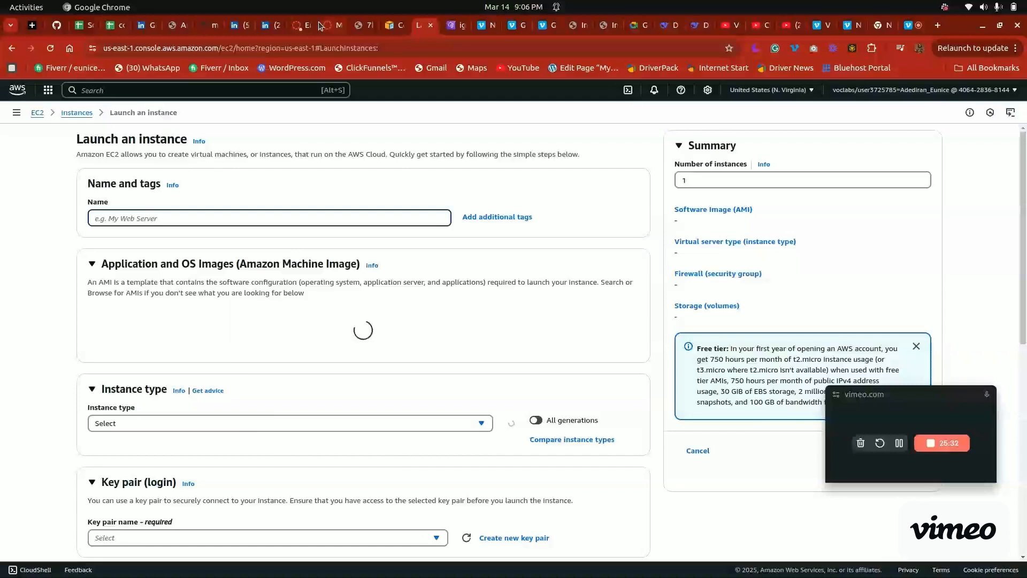
Check the required key pair for the bastion host in the lab instructions and return to the EC2 launch form
click(320, 25)
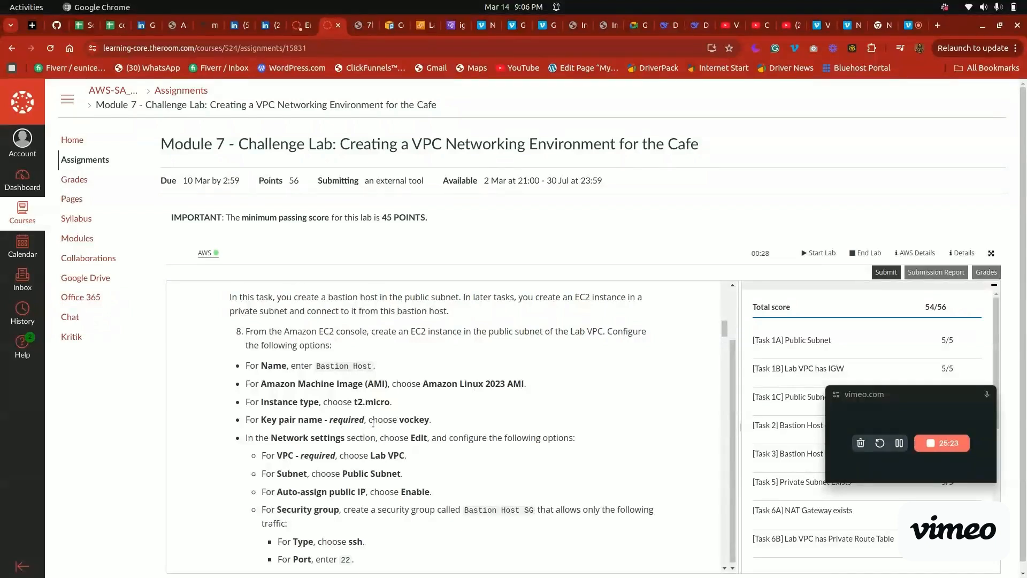
drag(405, 421, 430, 420)
click(422, 25)
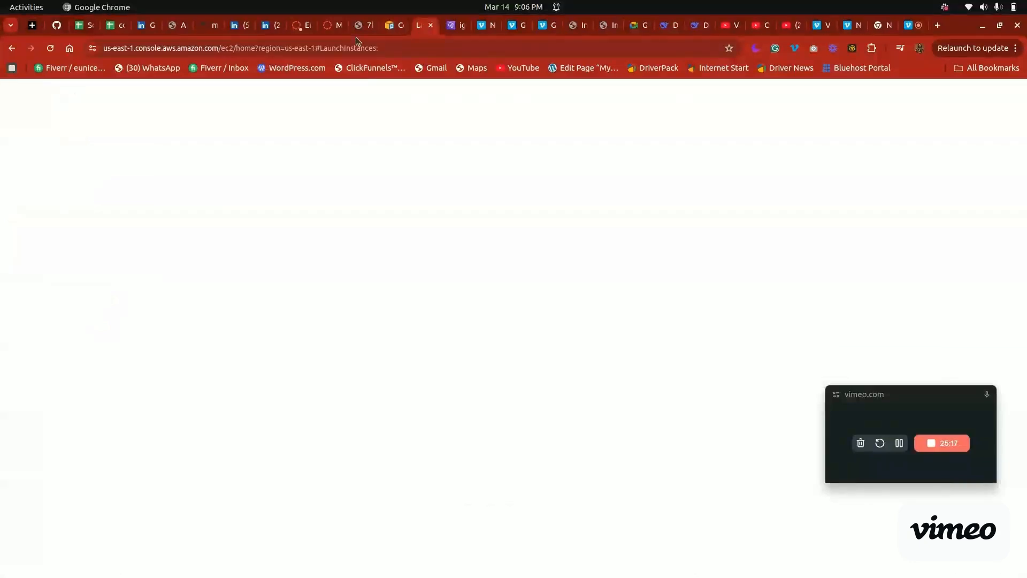
Review the bastion host's subnet, public IP and security group requirements in the lab instructions, and return to the EC2 launch form
click(327, 25)
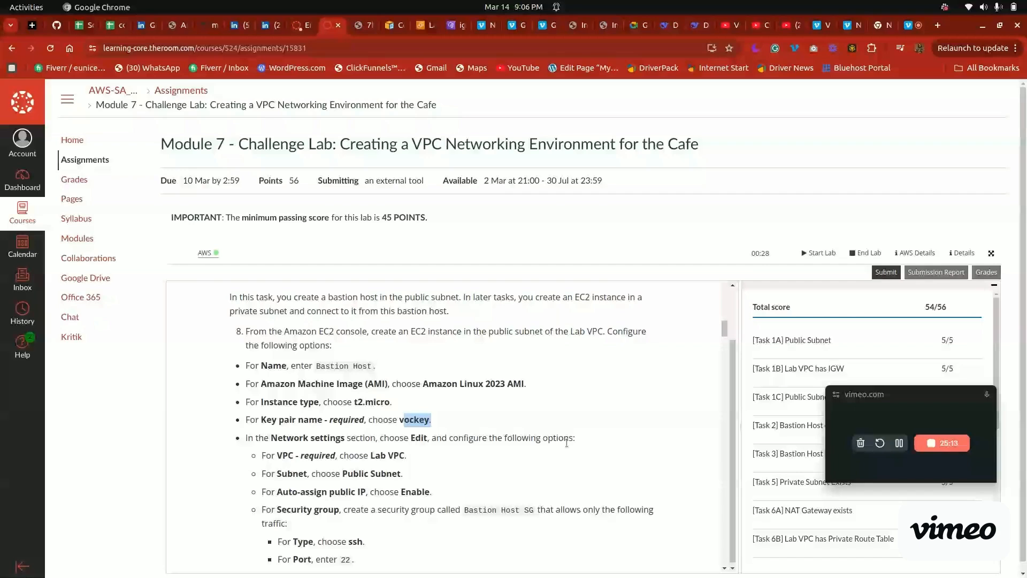
mouse_move(720, 329)
mouse_down()
mouse_move(722, 343)
mouse_move(726, 336)
mouse_up()
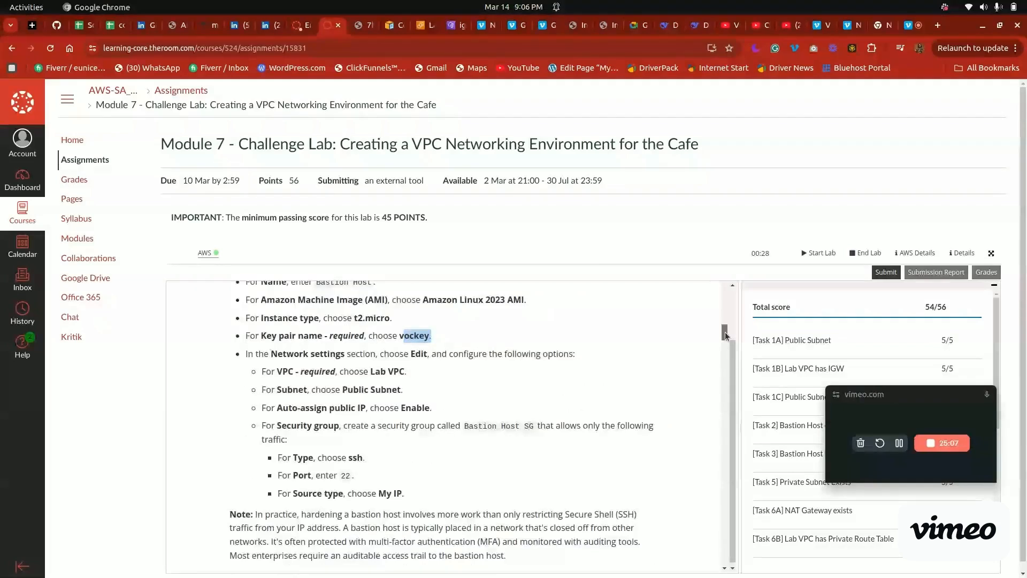
drag(725, 336, 726, 335)
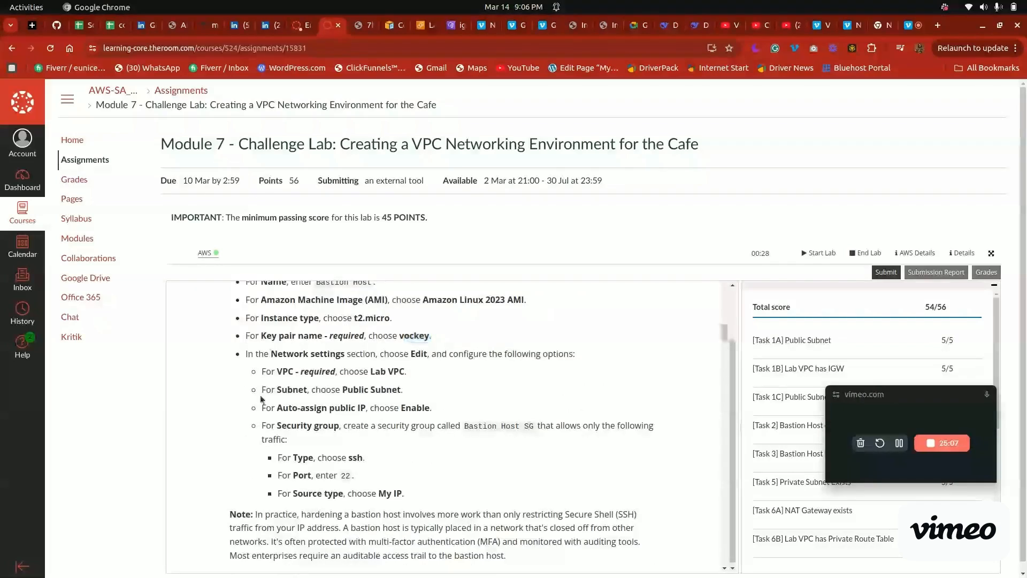
triple_click(262, 396)
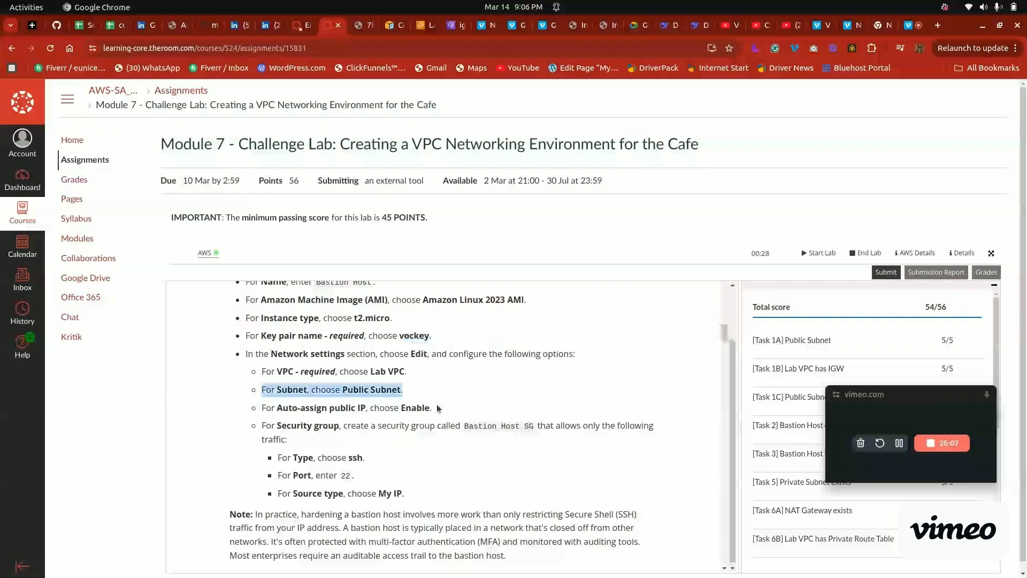
drag(437, 407, 297, 407)
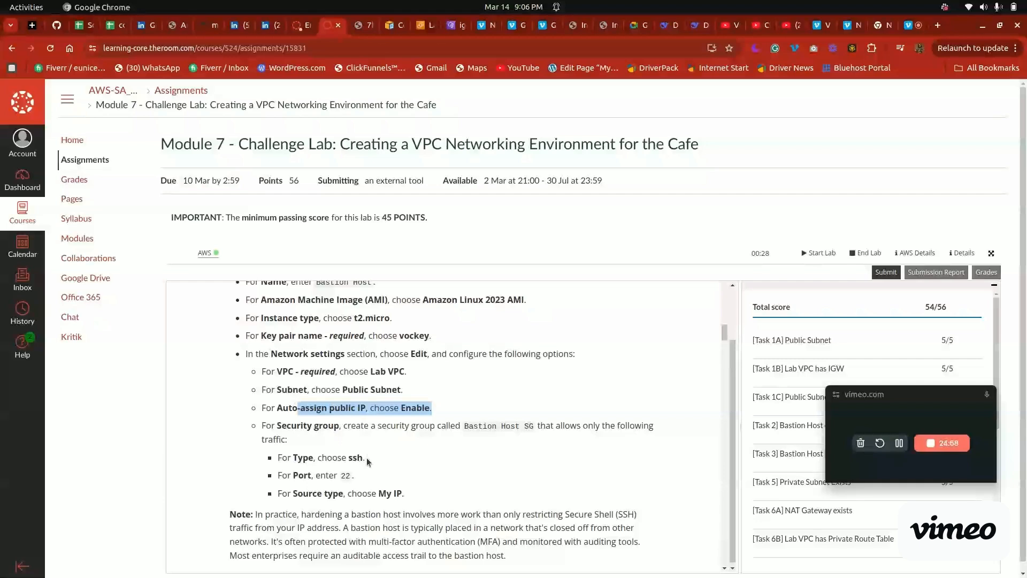
click(406, 494)
drag(406, 494, 354, 493)
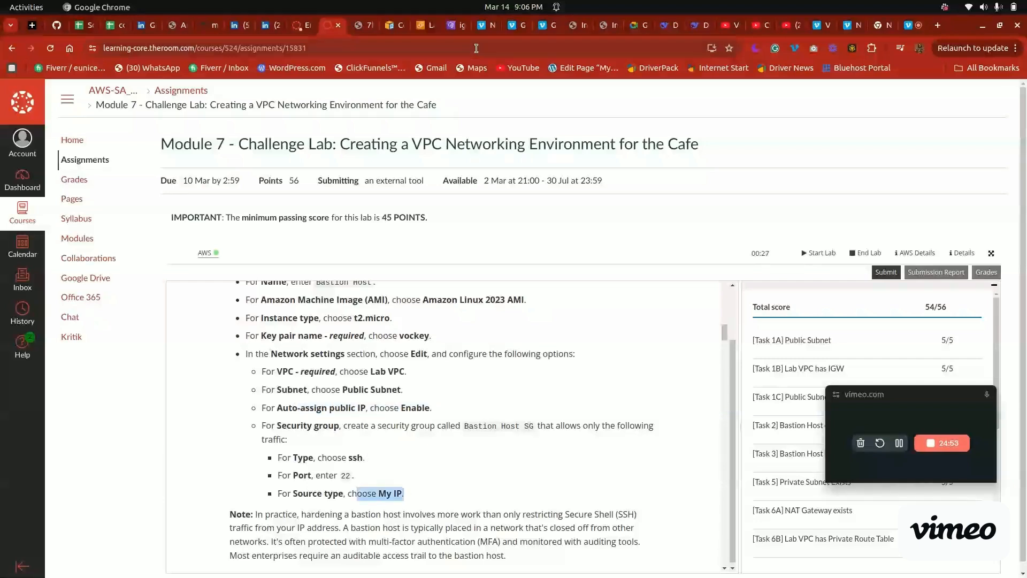
click(417, 26)
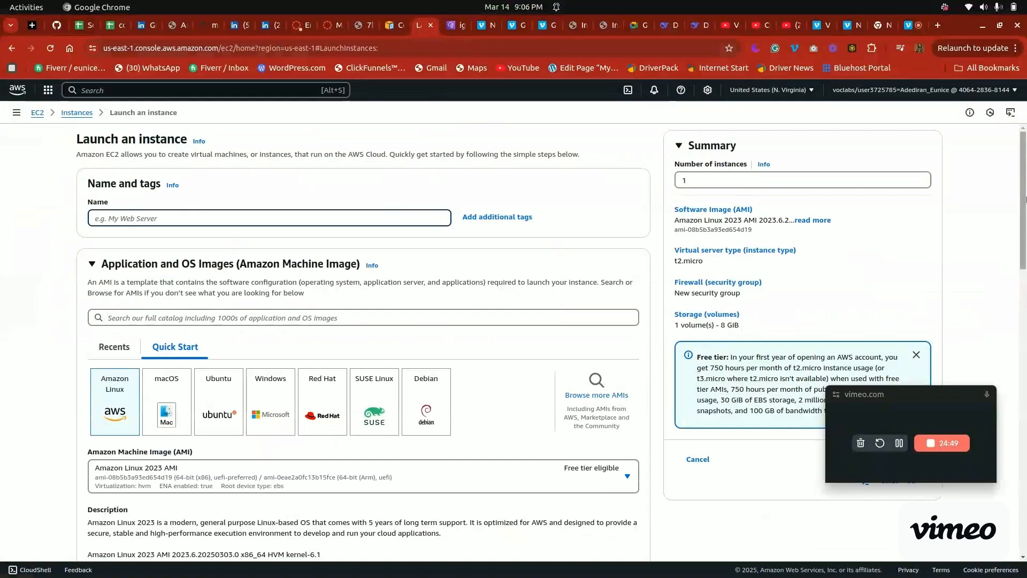
Select vockey as the key pair for the new instance
drag(1025, 200, 1025, 381)
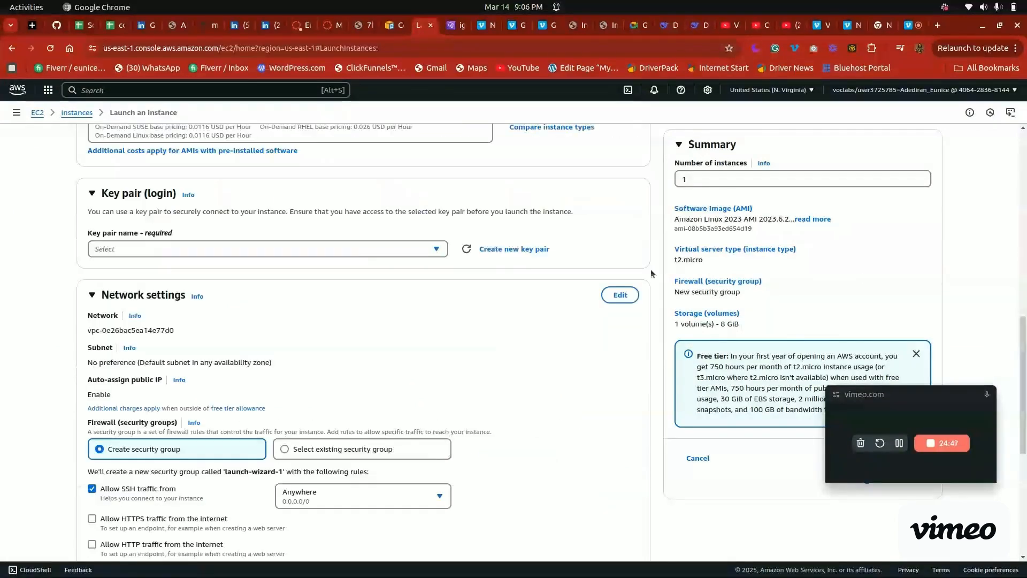
click(367, 249)
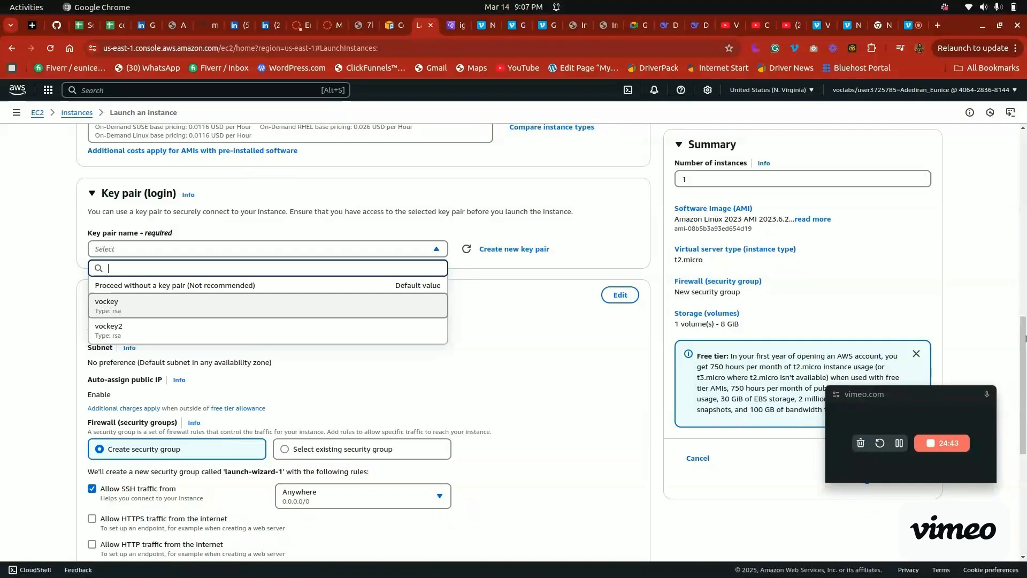
key(Return)
Open the instance's network settings for editing and choose Lab VPC as the VPC
scroll(548, 336, down, 3)
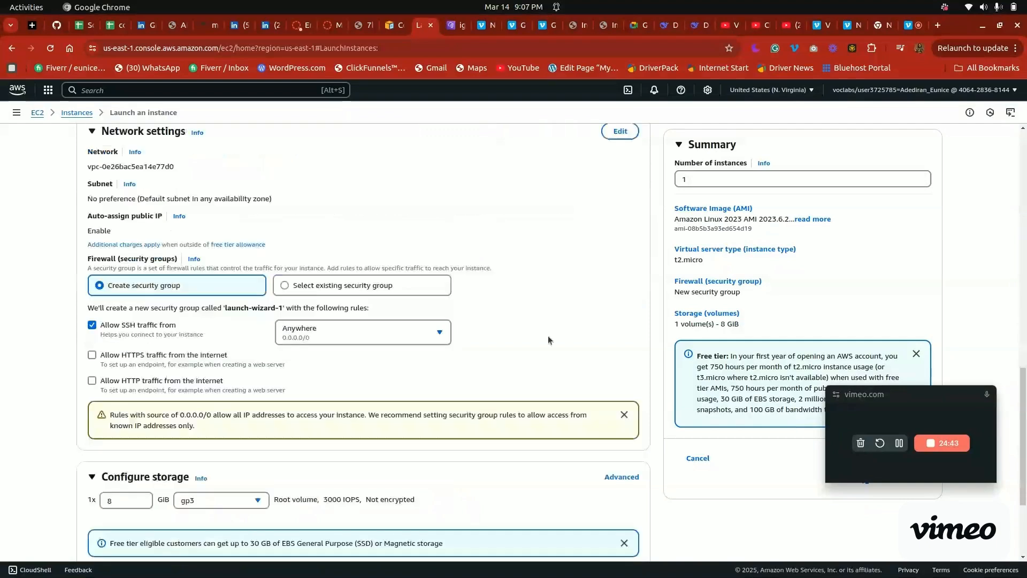
scroll(702, 319, up, 2)
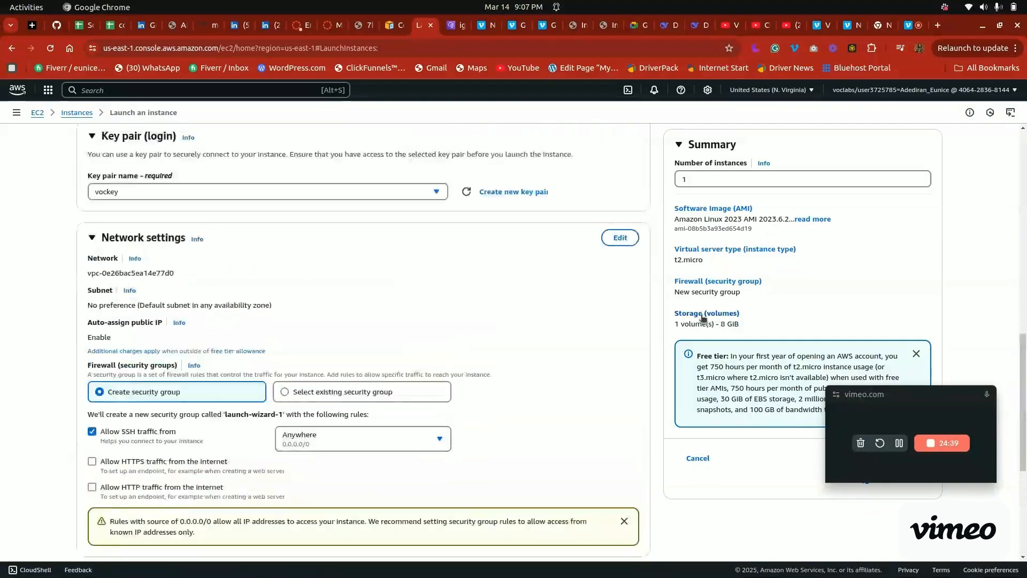
click(620, 241)
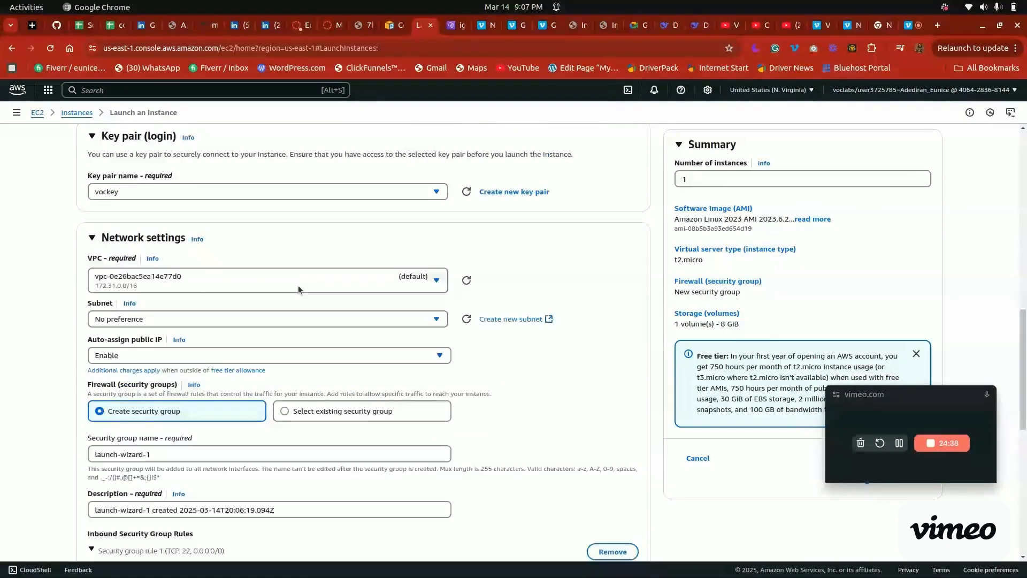
click(298, 287)
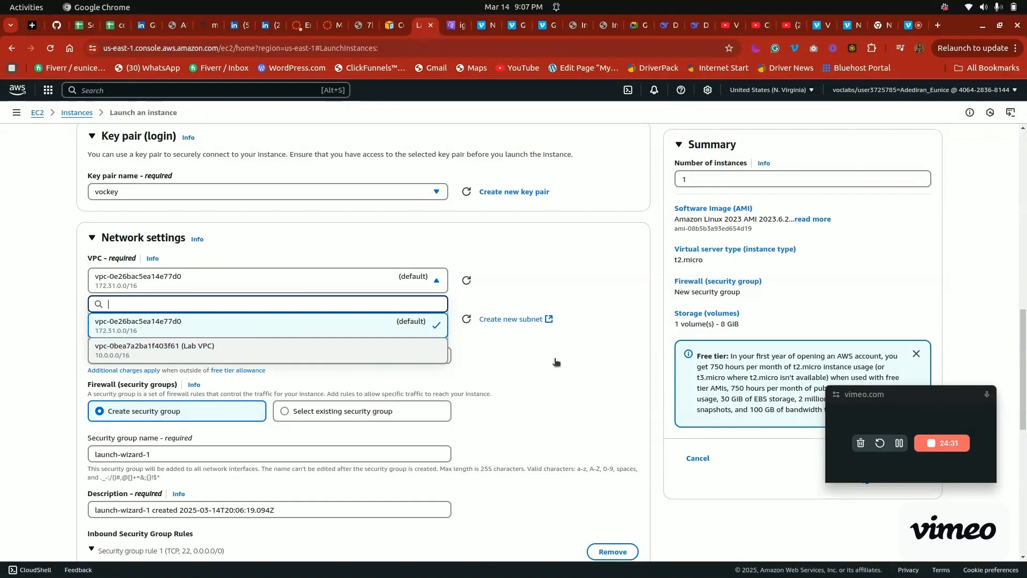
key(Return)
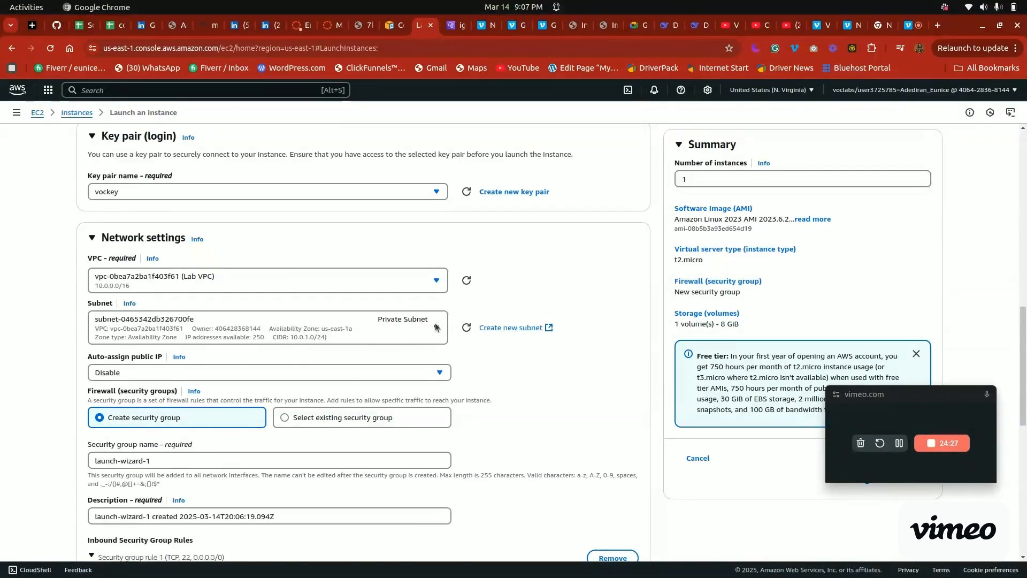
Place the instance in the Public Subnet and enable auto-assignment of a public IP
click(422, 326)
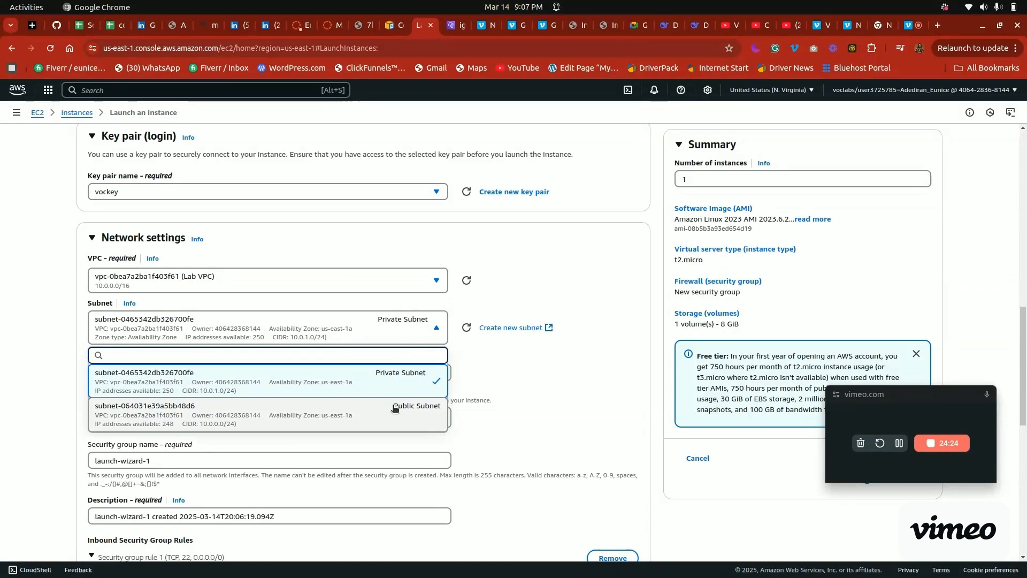
click(431, 415)
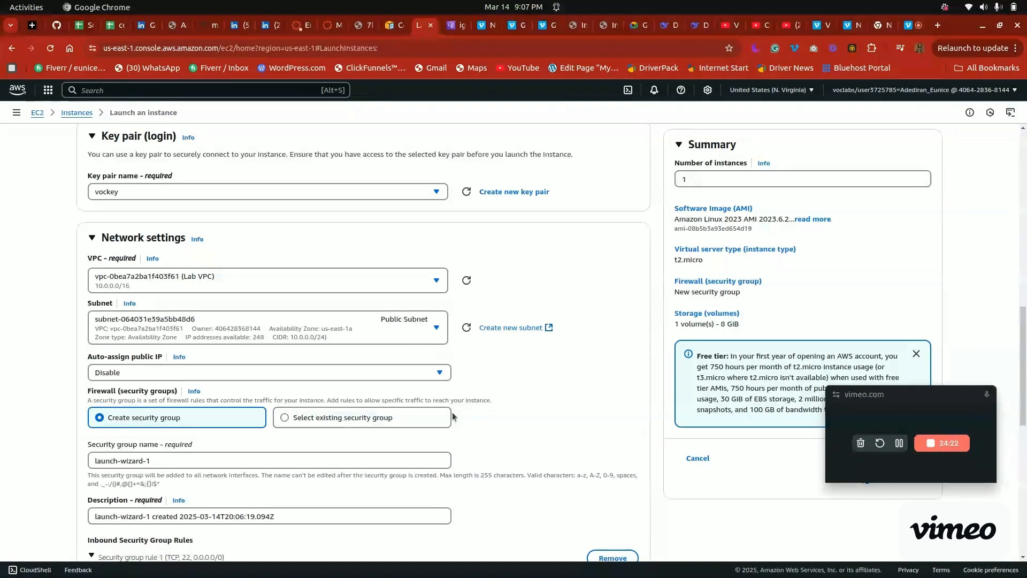
click(339, 381)
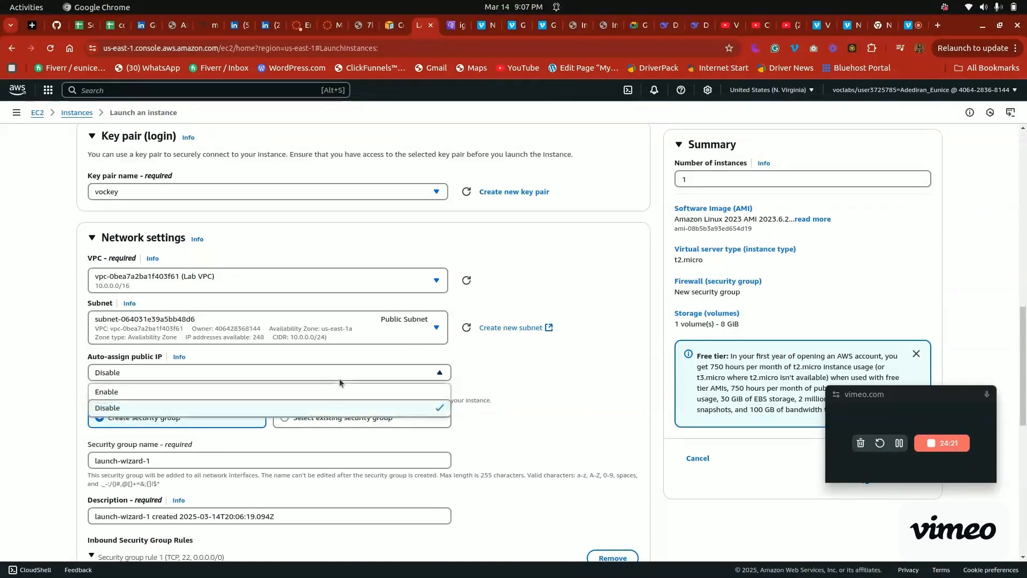
click(268, 391)
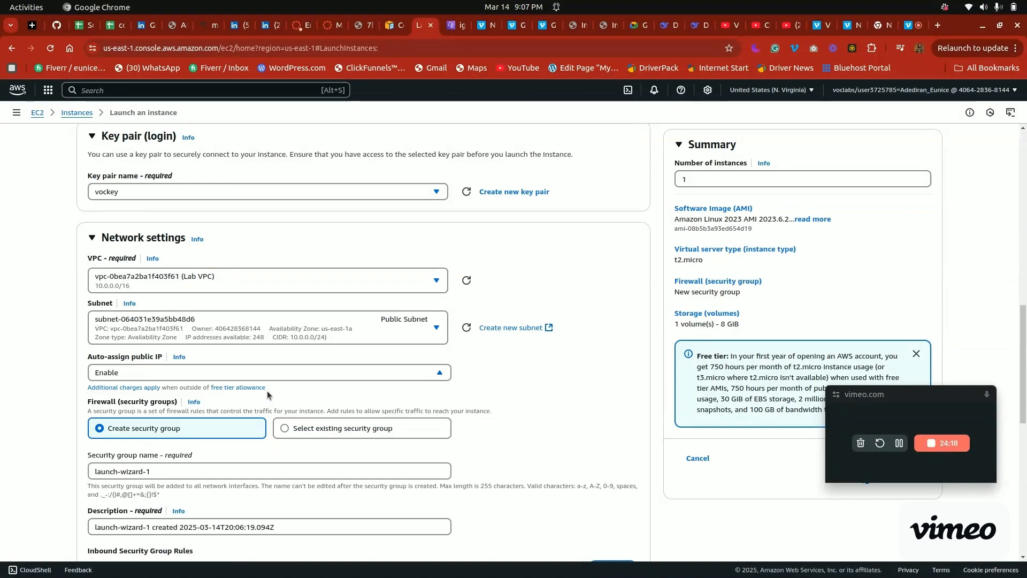
Check the required security group name in the Task 2 lab instructions and return to the EC2 launch form
click(348, 25)
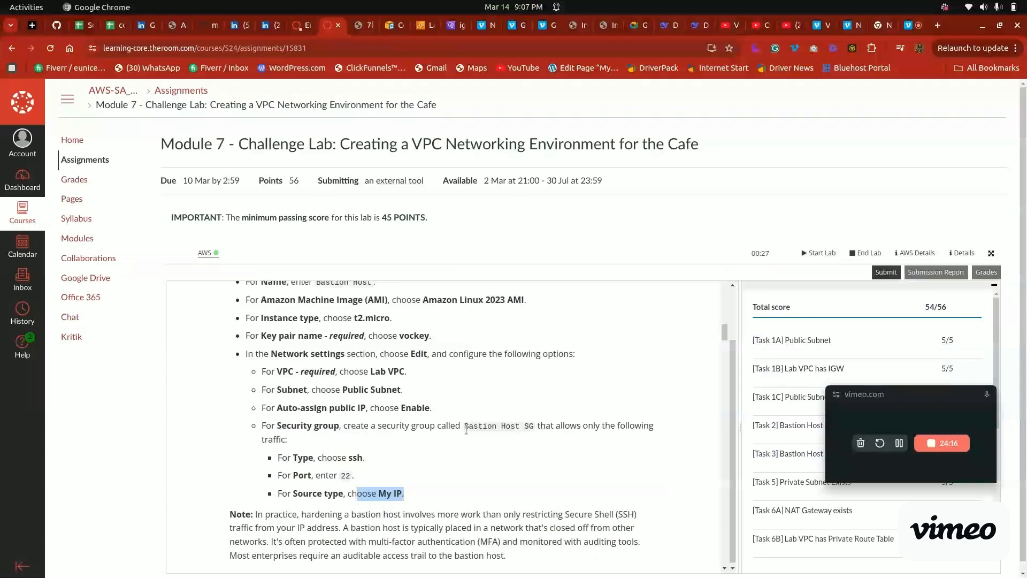
drag(465, 428, 533, 427)
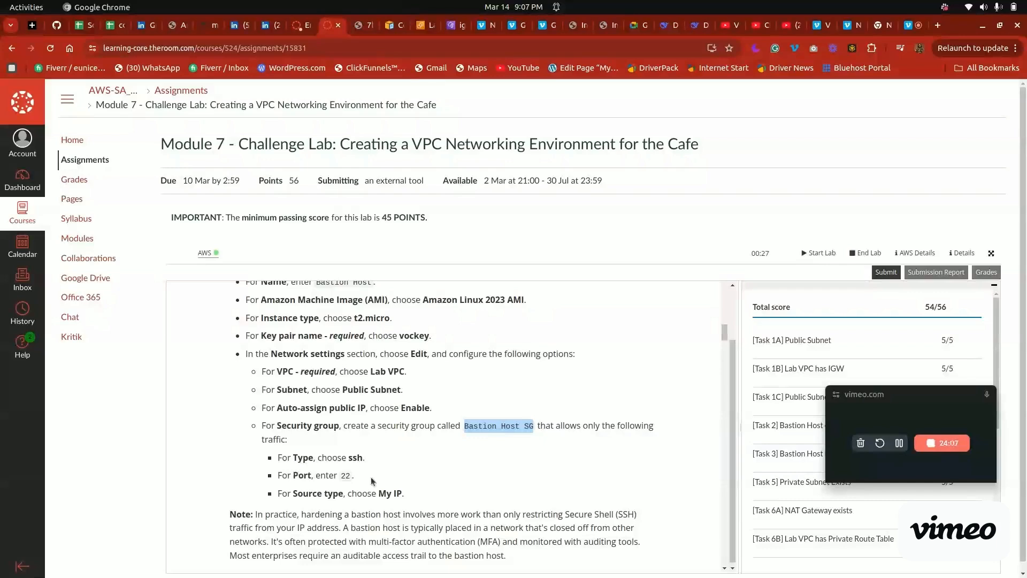
click(422, 27)
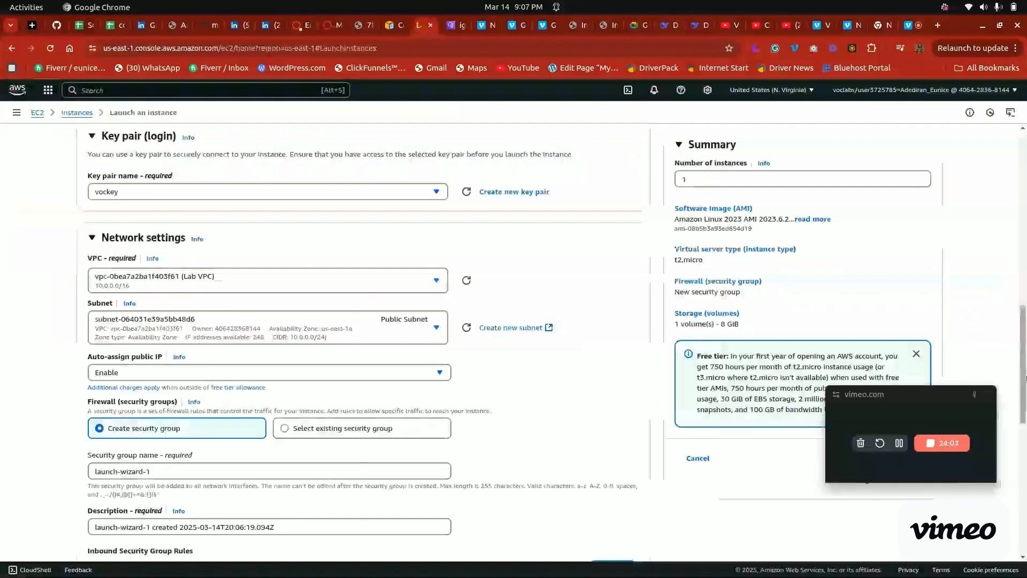
Set the source type of the inbound ssh security group rule to My IP
scroll(312, 377, down, 5)
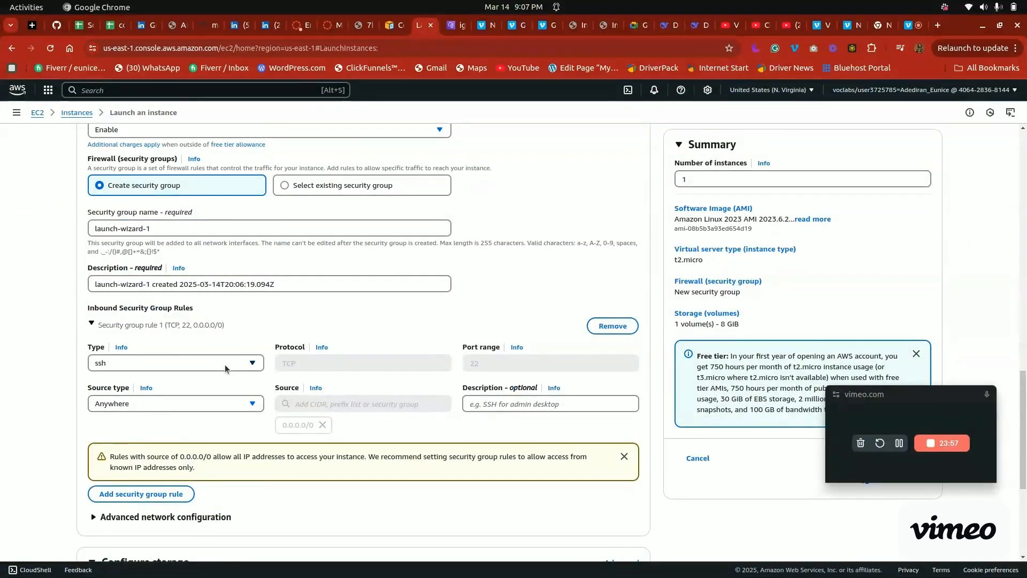
click(225, 403)
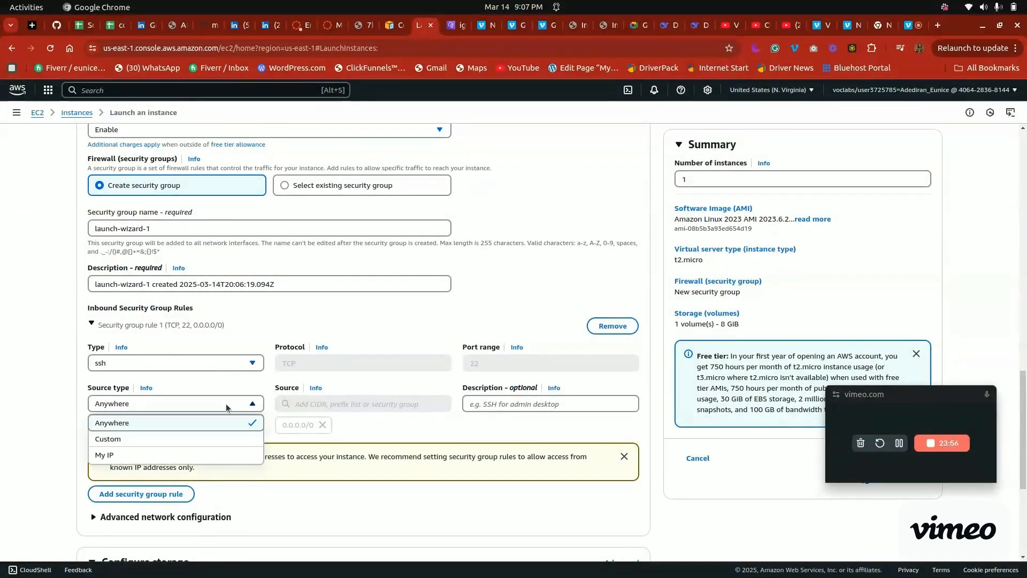
click(194, 454)
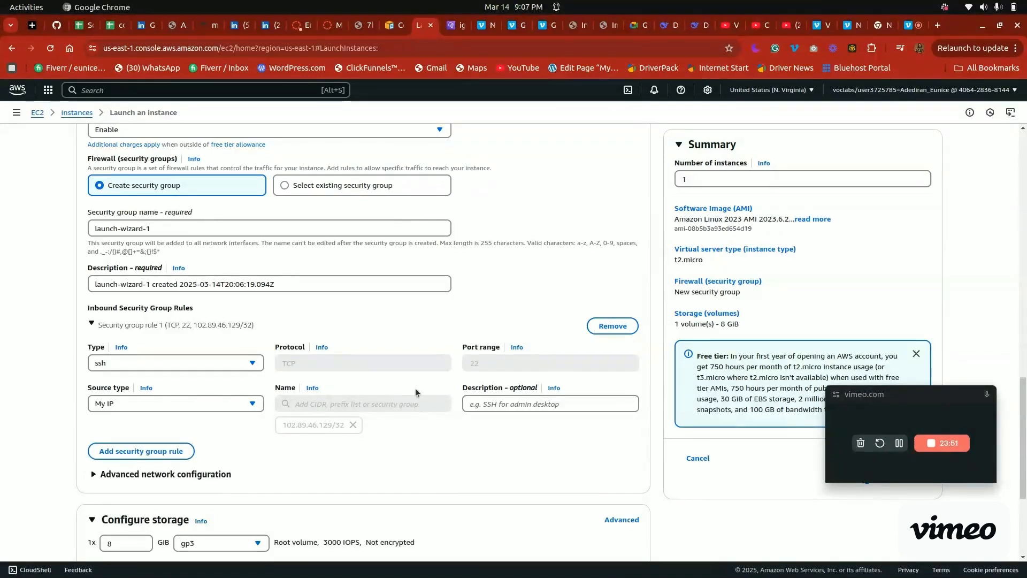
Recheck the security group requirements in the lab instructions, and review the remaining launch form settings down to the launch option
click(329, 26)
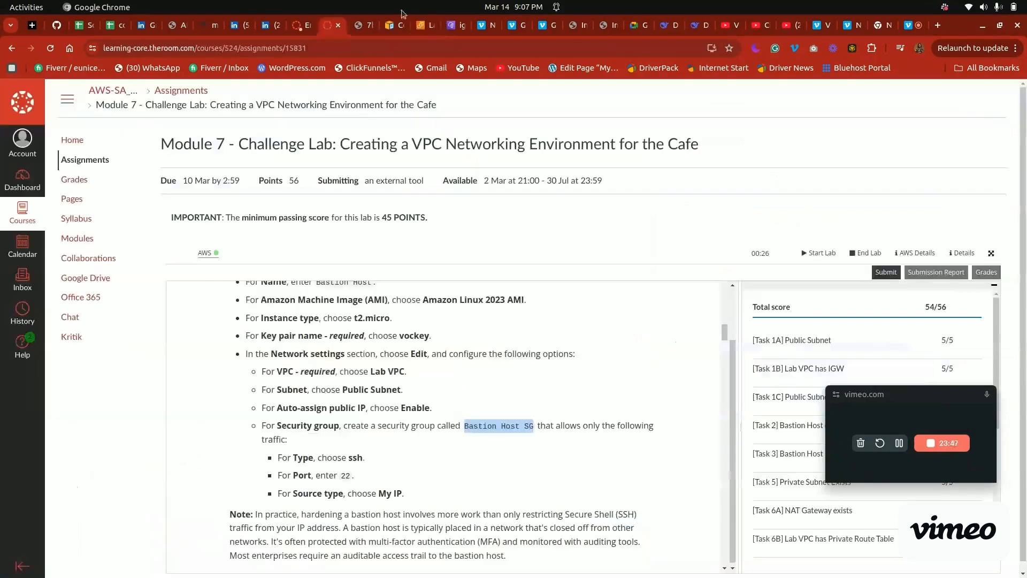
click(424, 24)
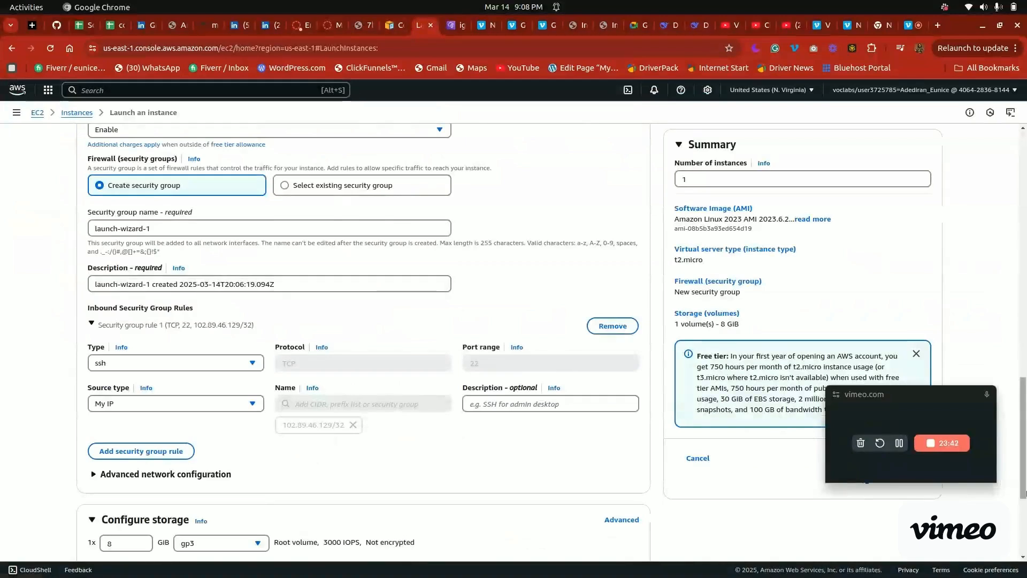
scroll(548, 454, down, 3)
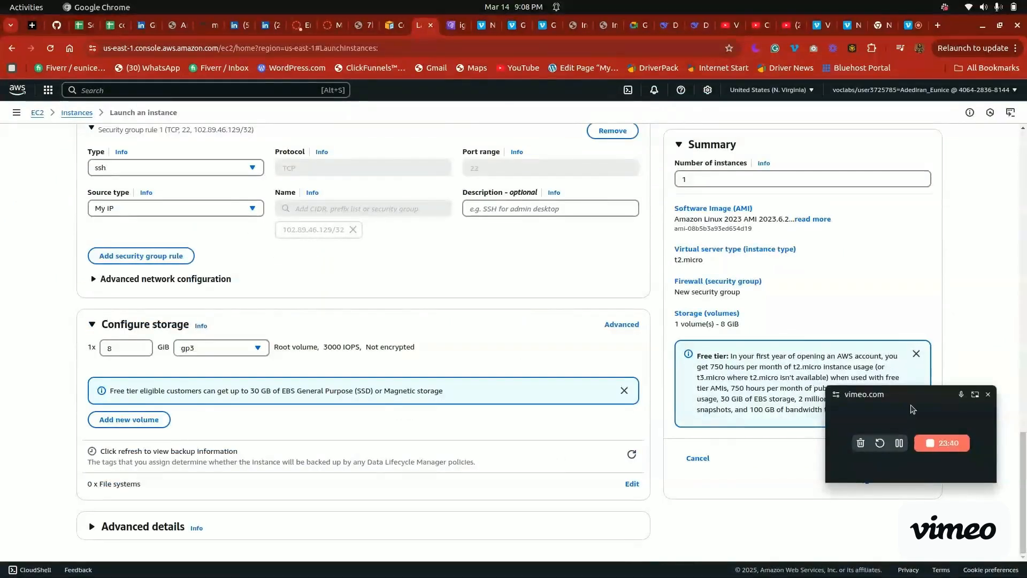
drag(934, 405, 949, 500)
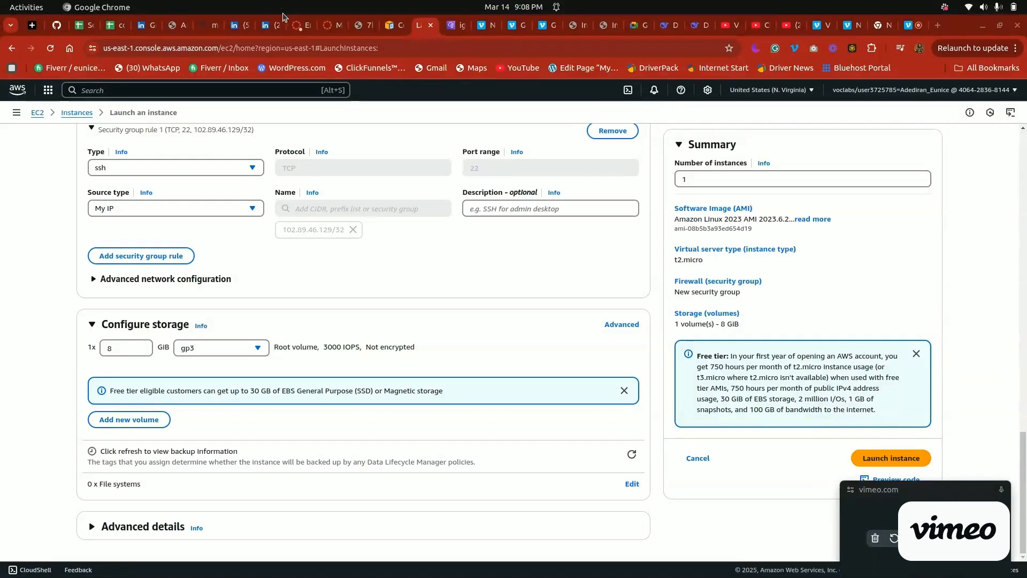
Read the Task 3 lab instructions, download the SSH key as a PEM file from the AWS details, and check the recent downloads
click(324, 25)
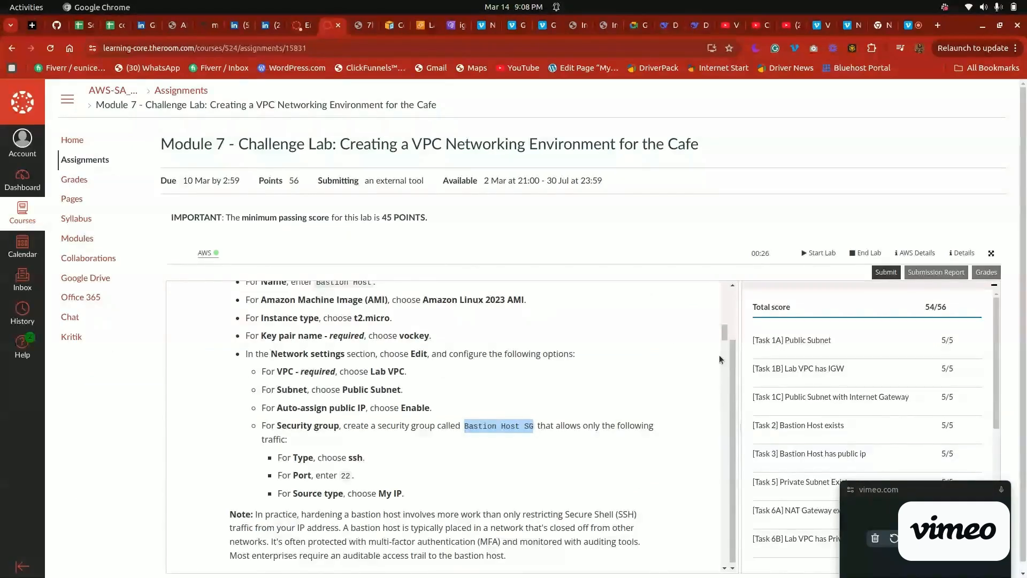
scroll(719, 355, down, 5)
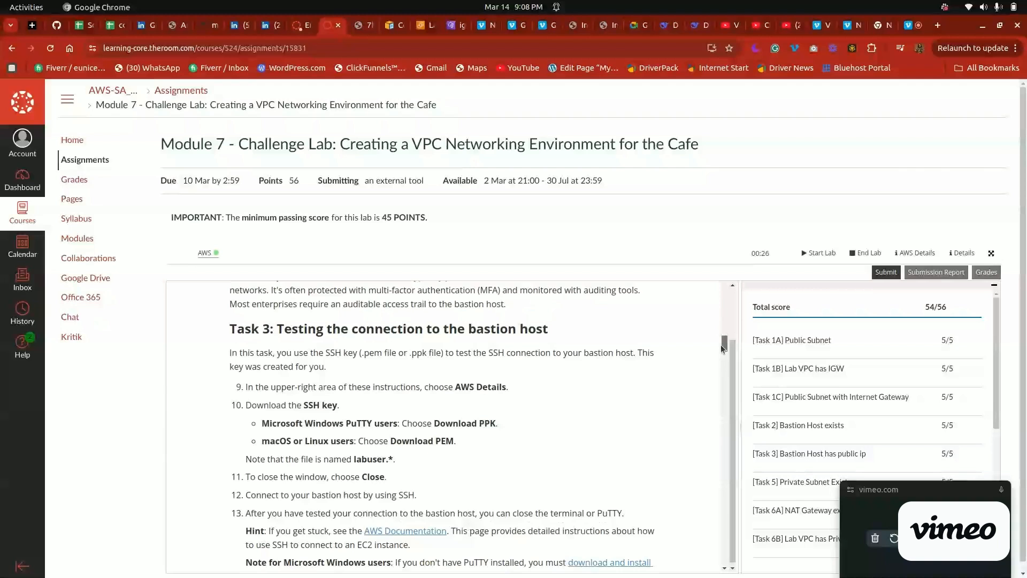
scroll(722, 348, down, 1)
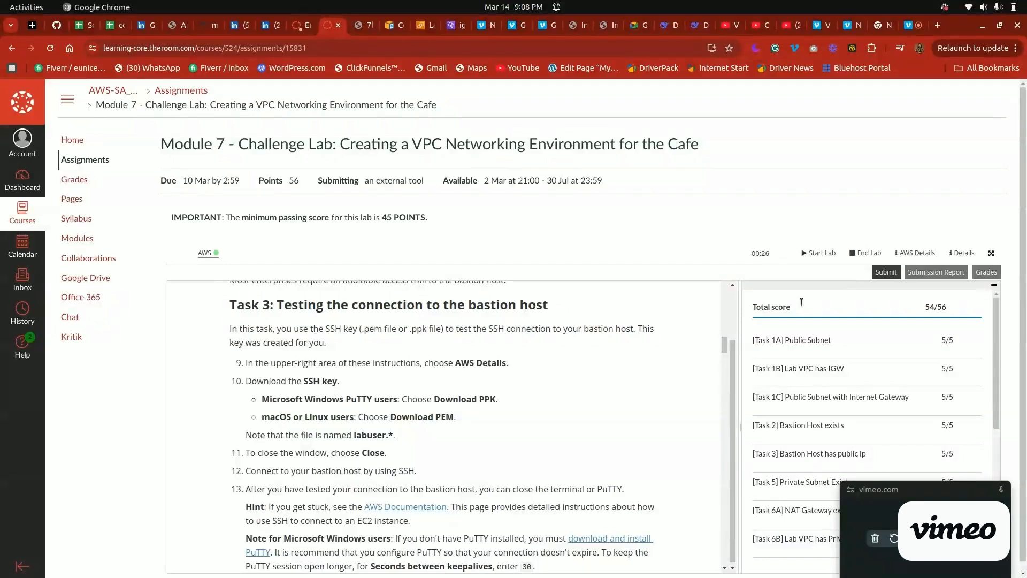
click(916, 252)
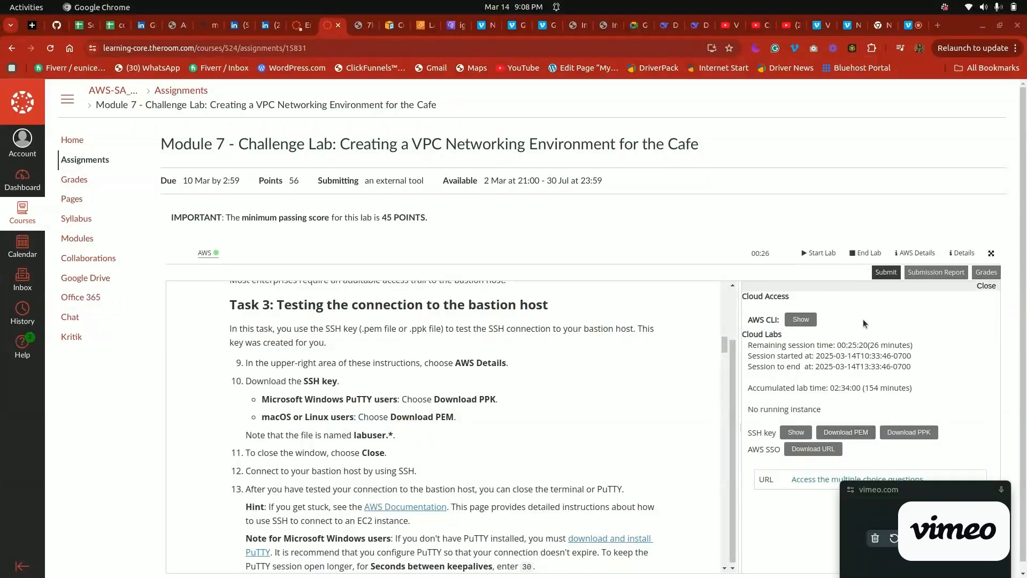
click(843, 433)
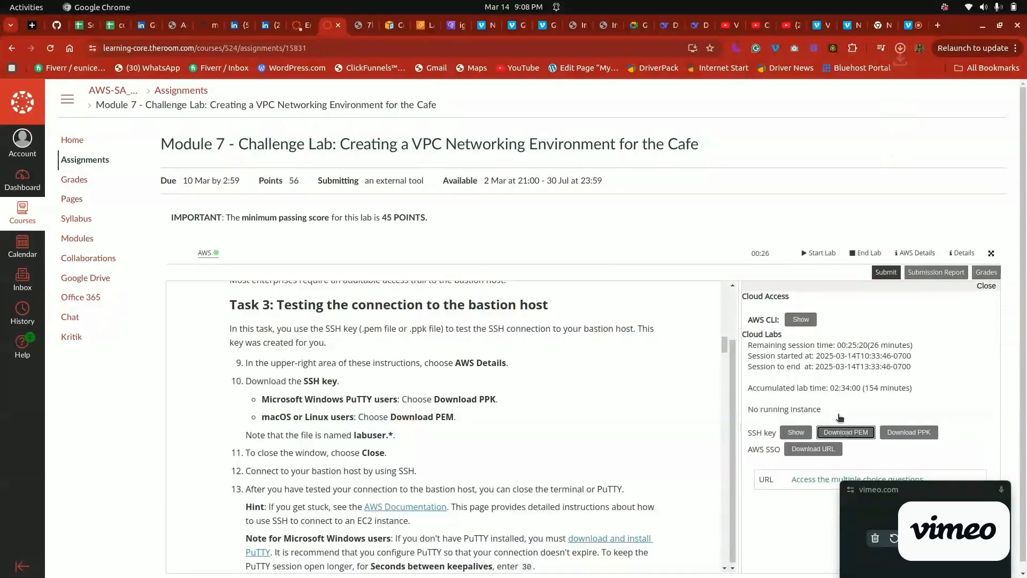
click(899, 49)
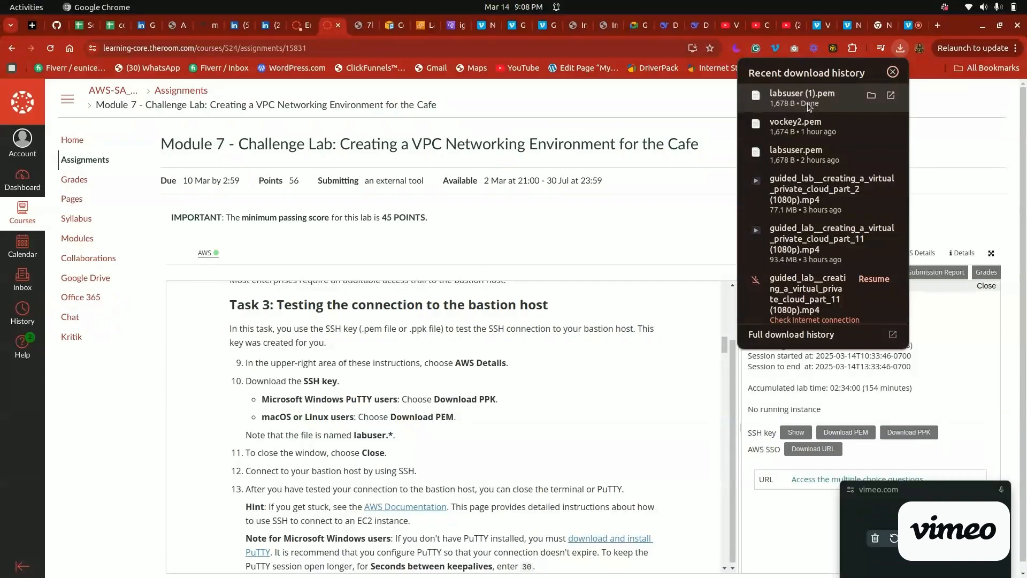
click(599, 423)
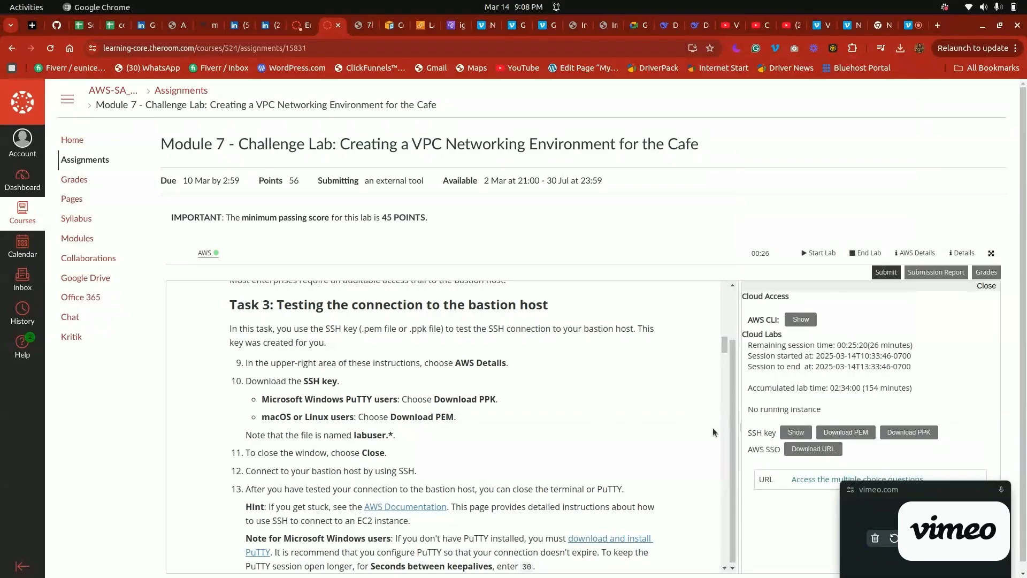
Switch to the Terminal session in the Downloads folder and clear its screen
key(alt+Tab)
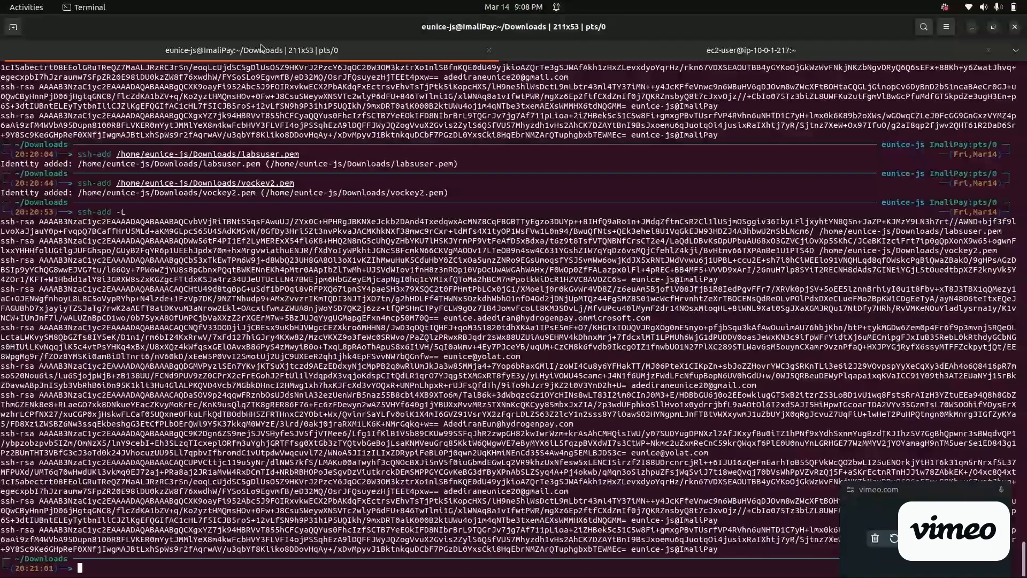
key(ctrl+l)
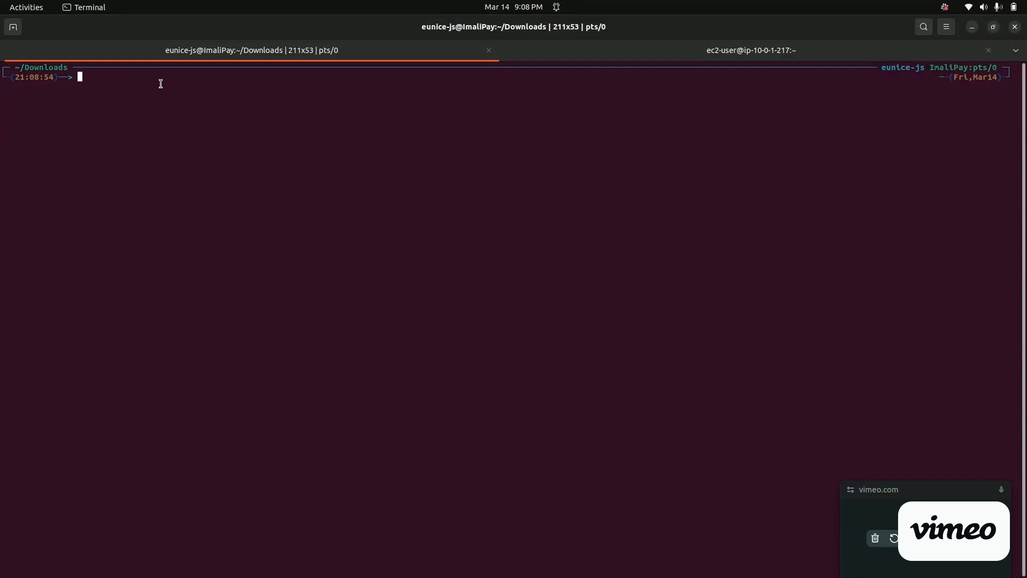
Switch to the lab page in Chrome and review the remaining Task 3 instructions on connecting to the bastion host by SSH
key(super)
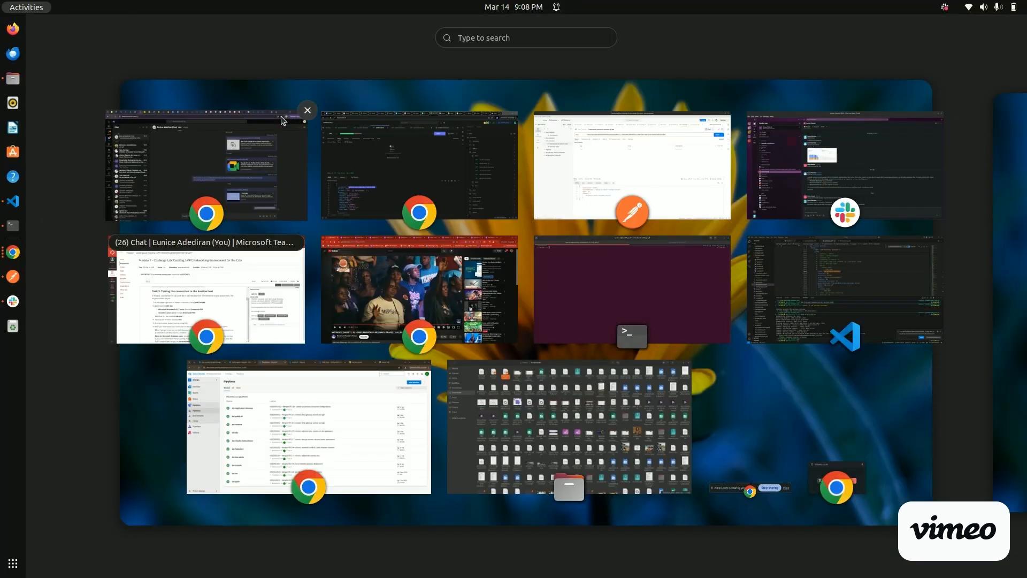
click(241, 288)
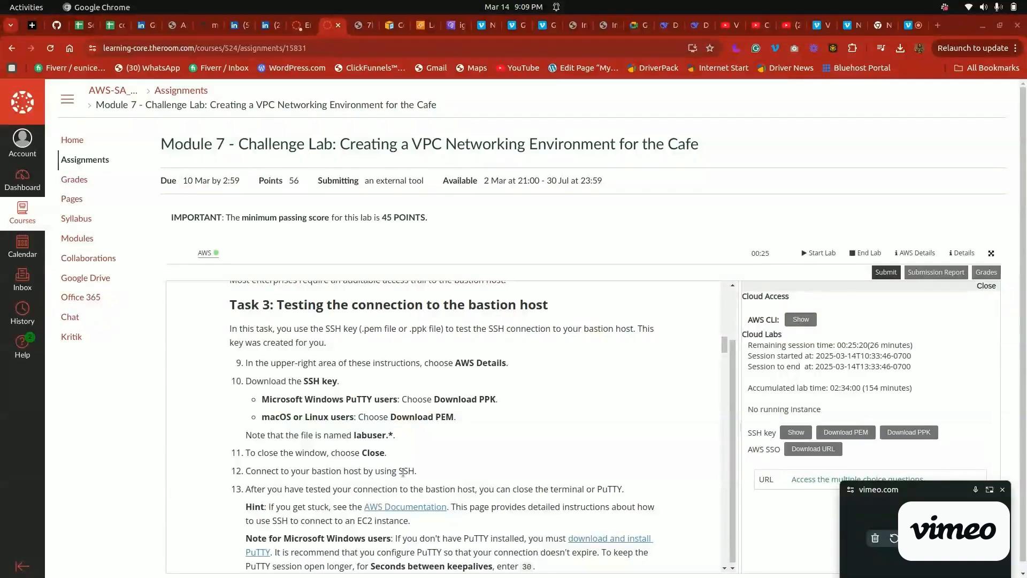
scroll(706, 351, down, 3)
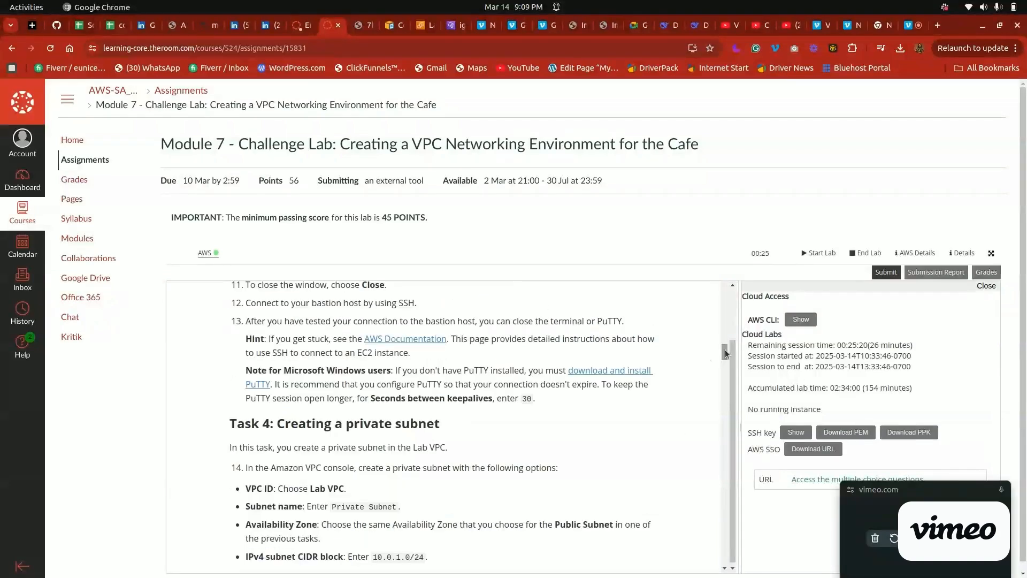
Switch to the Terminal and run chmod 400 on labsuser.pem in the Downloads folder
key(super+a)
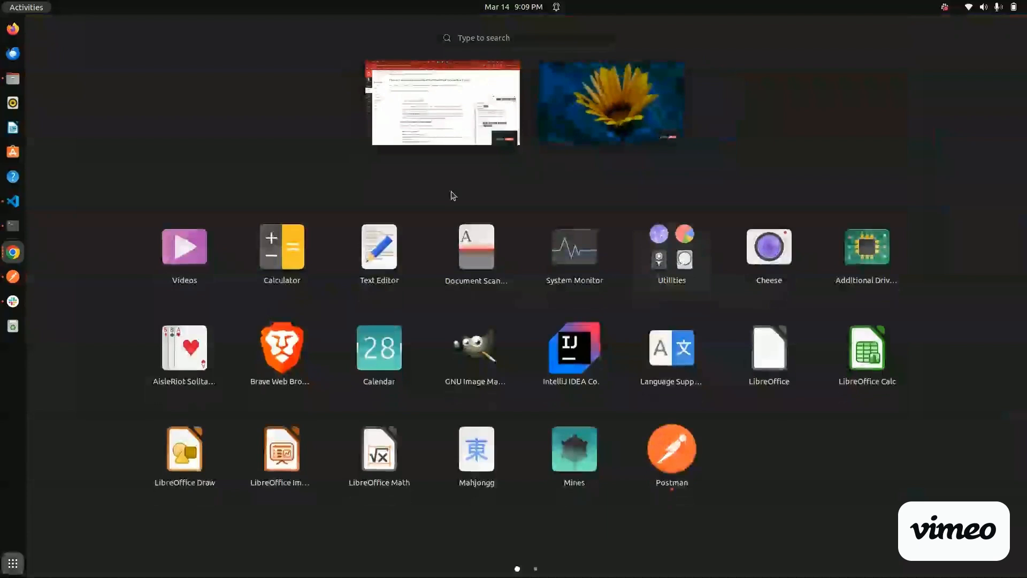
key(Escape)
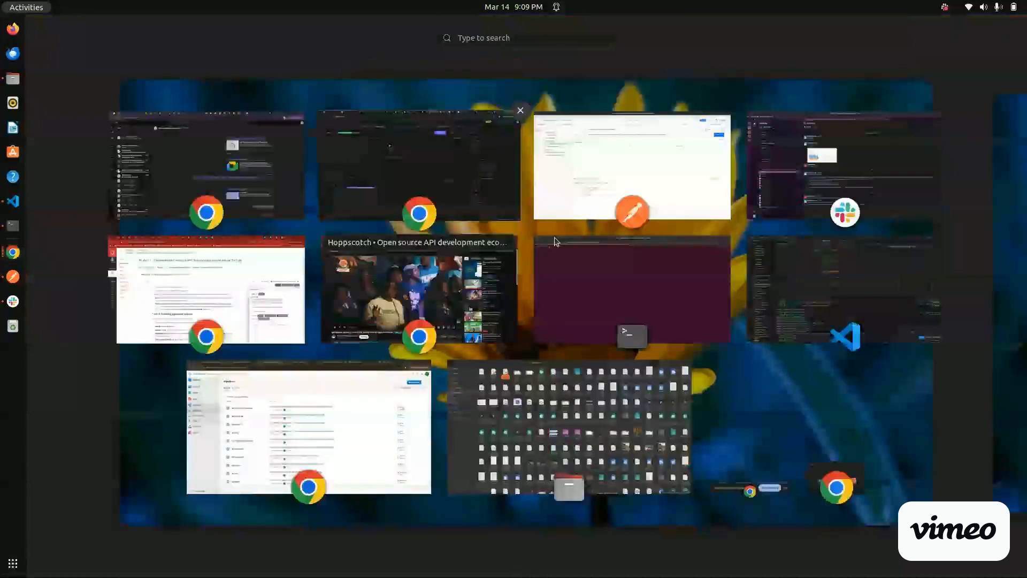
click(554, 242)
key(Up)
key(Up)
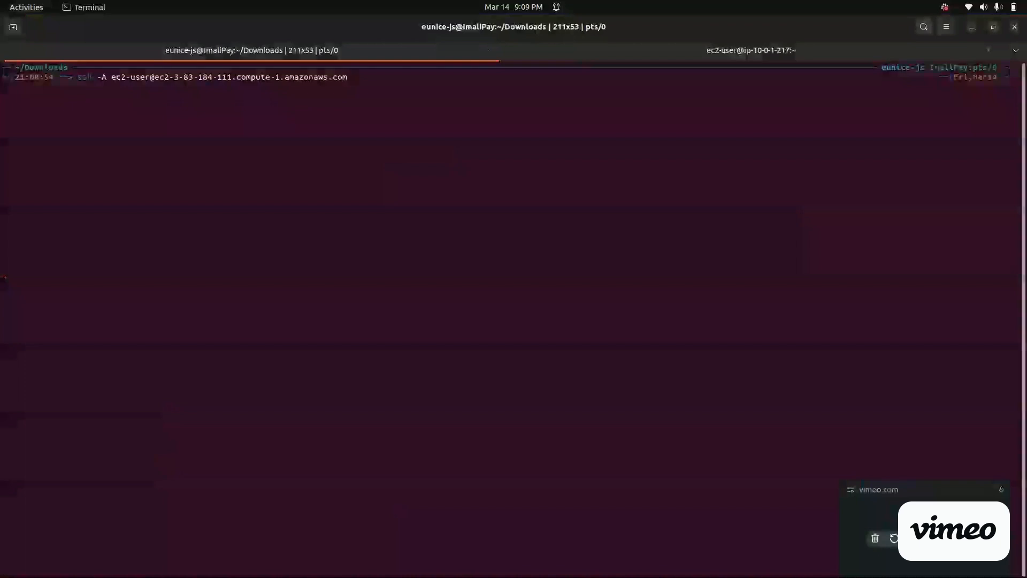
key(Up)
key(Up)
key(Up)
key(Up)
key(Up)
key(Up)
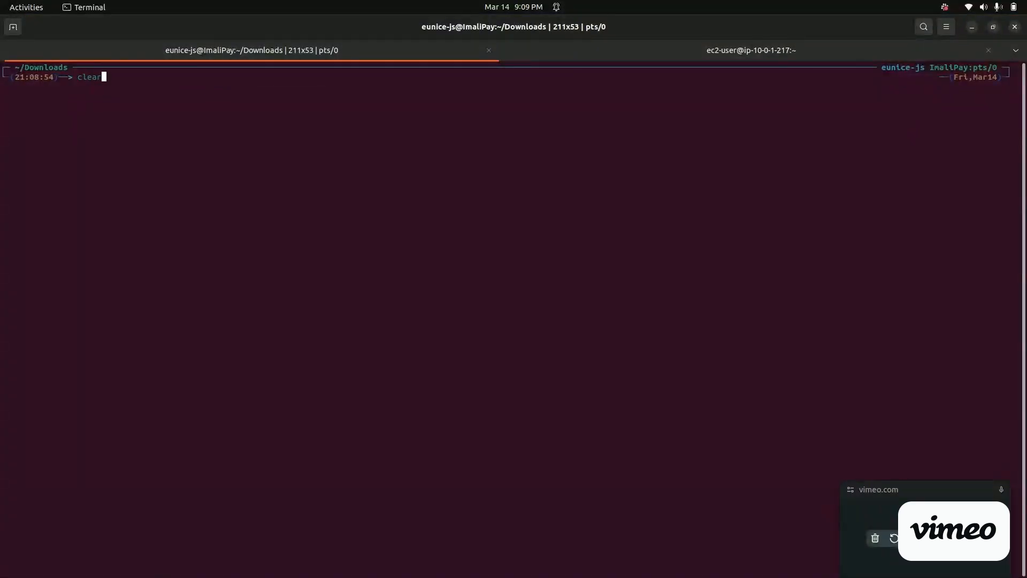
key(Up)
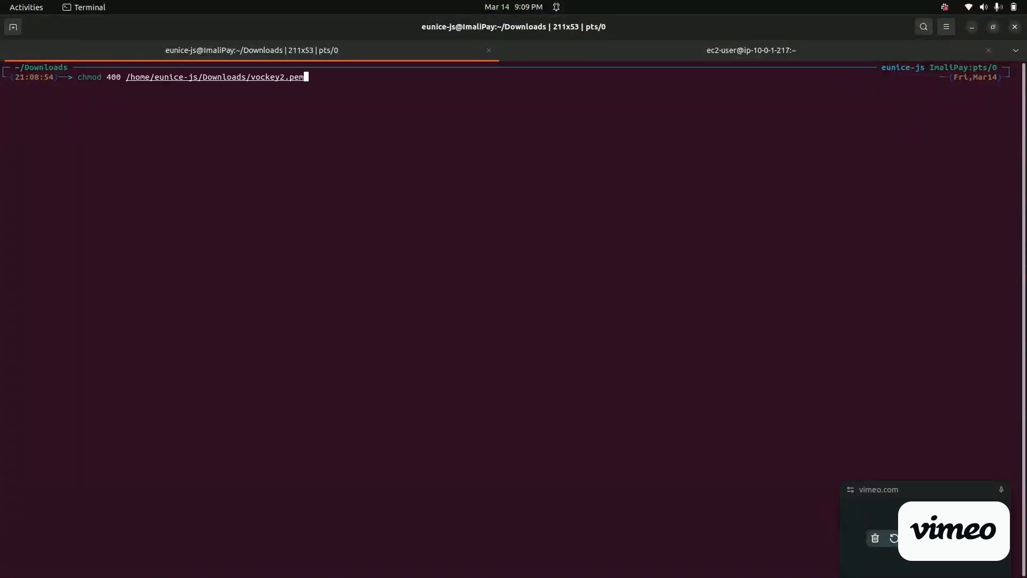
key(Up)
key(Up)
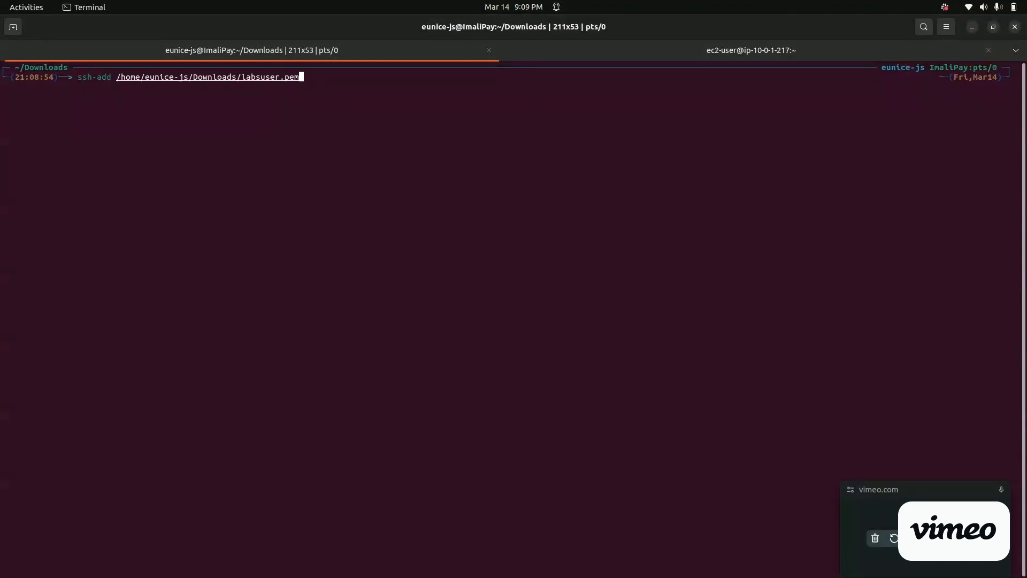
key(Up)
key(Up)
key(Up)
key(Up)
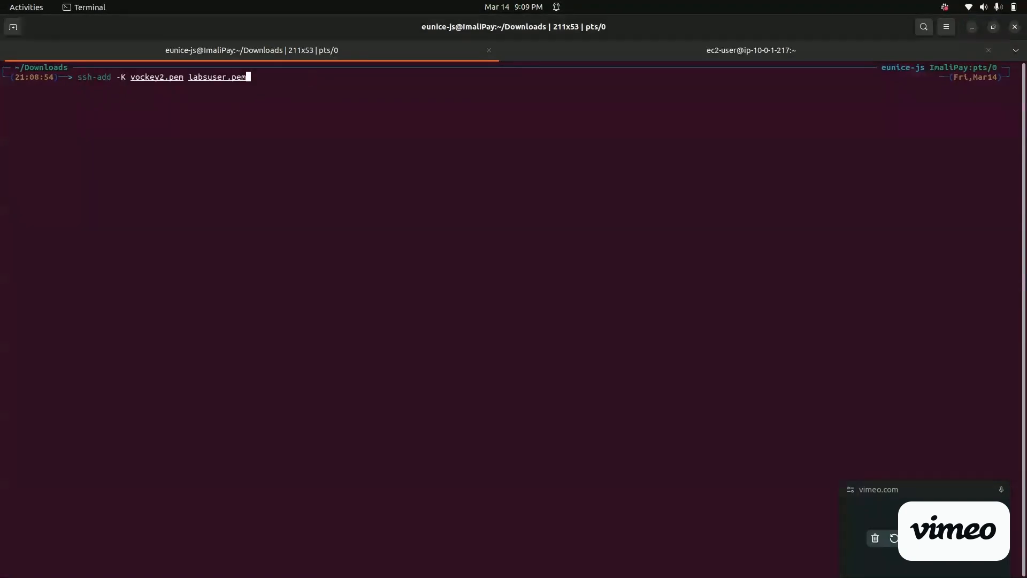
key(Up)
key(Up)
key(Up)
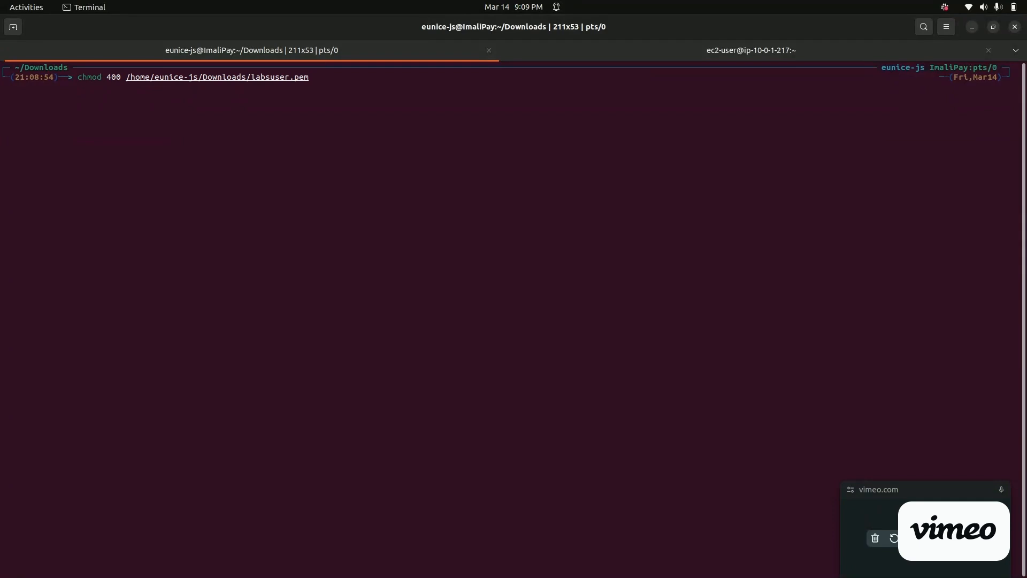
key(Return)
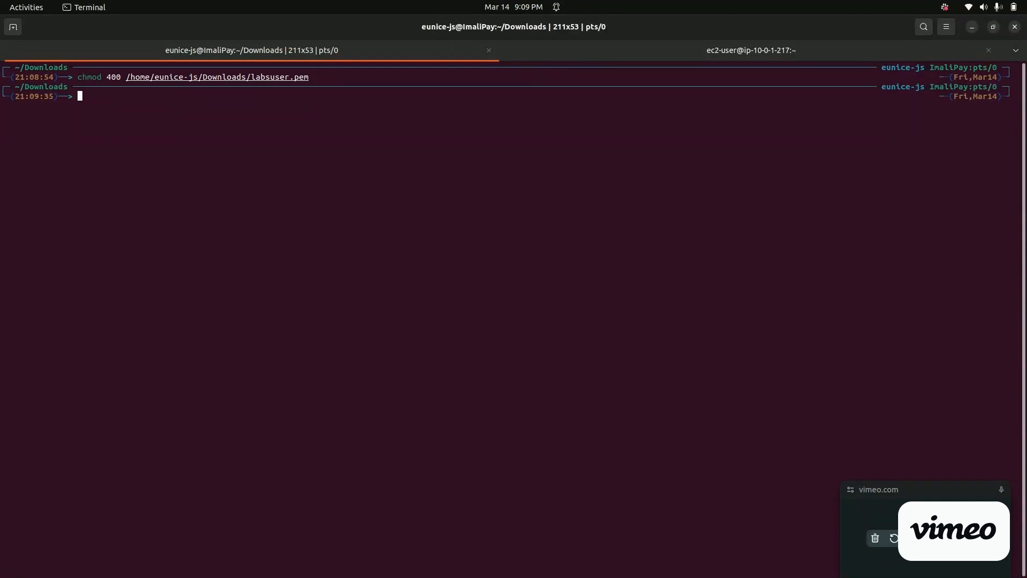
text(ssh-add)
key(Right)
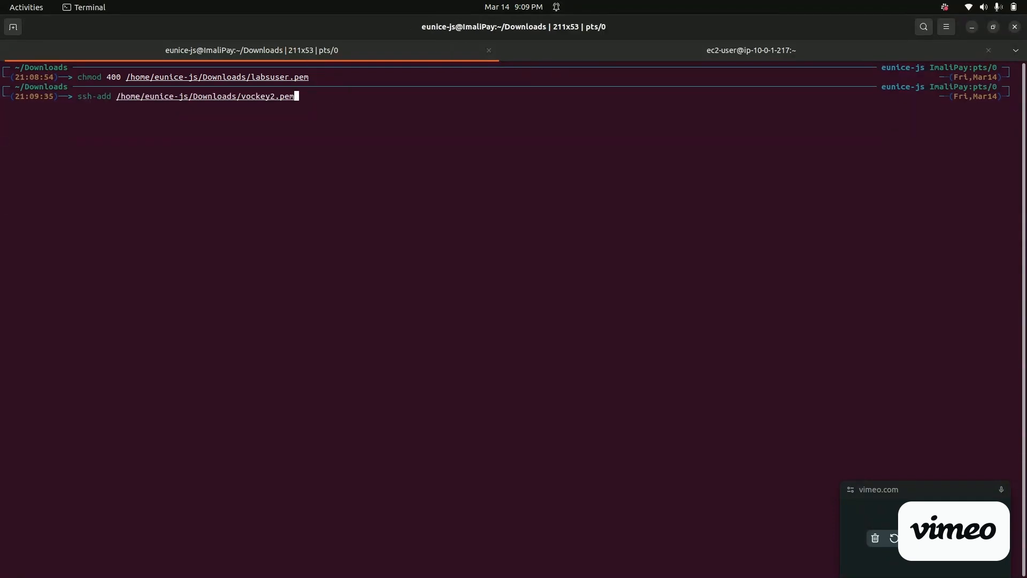
key(Up)
key(ctrl+u)
text(ssh-add -L)
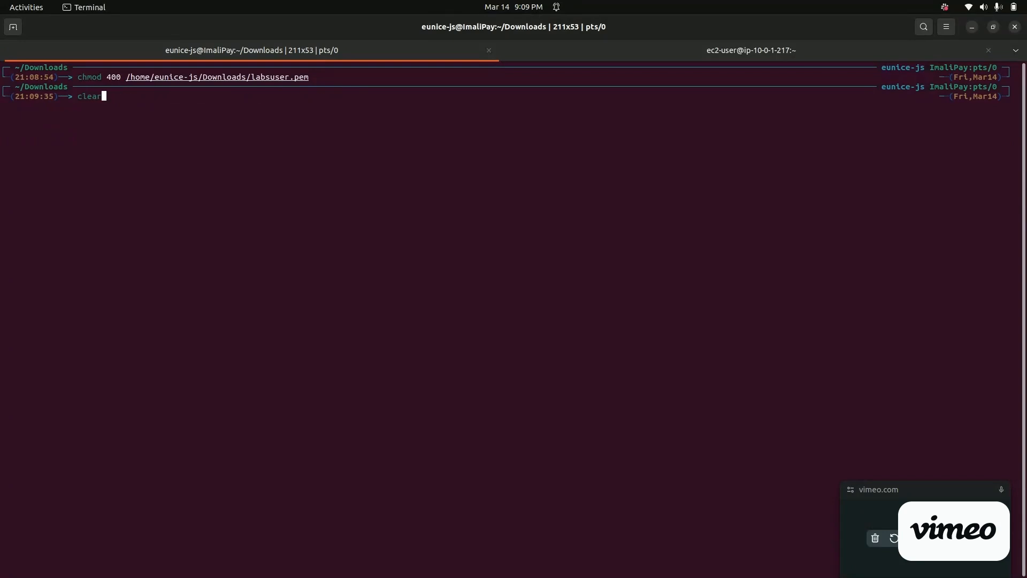
key(Up)
key(Up)
key(Up)
key(Up)
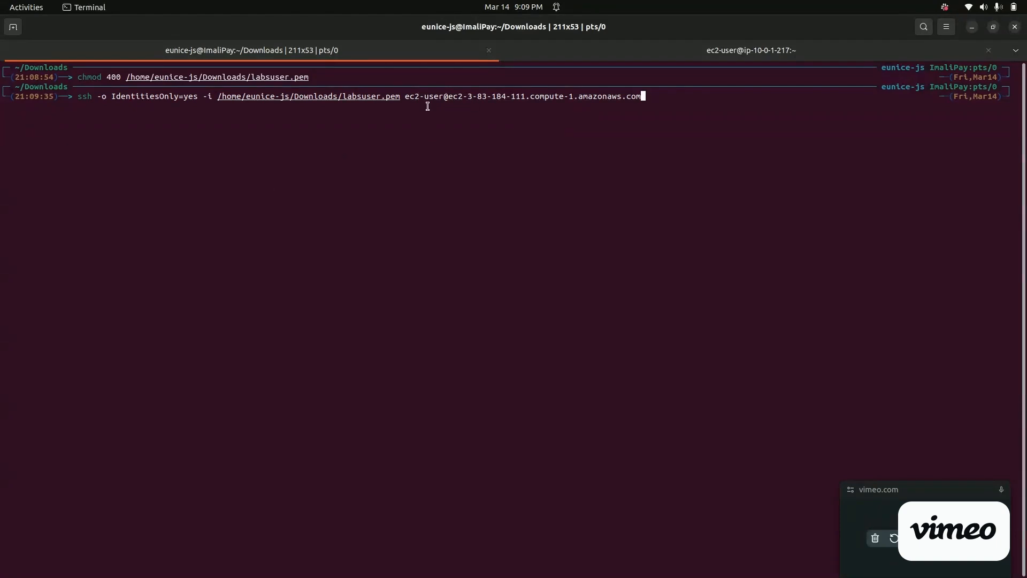
Switch to the AWS console in Chrome and open the EC2 instances list from the launch form
key(super)
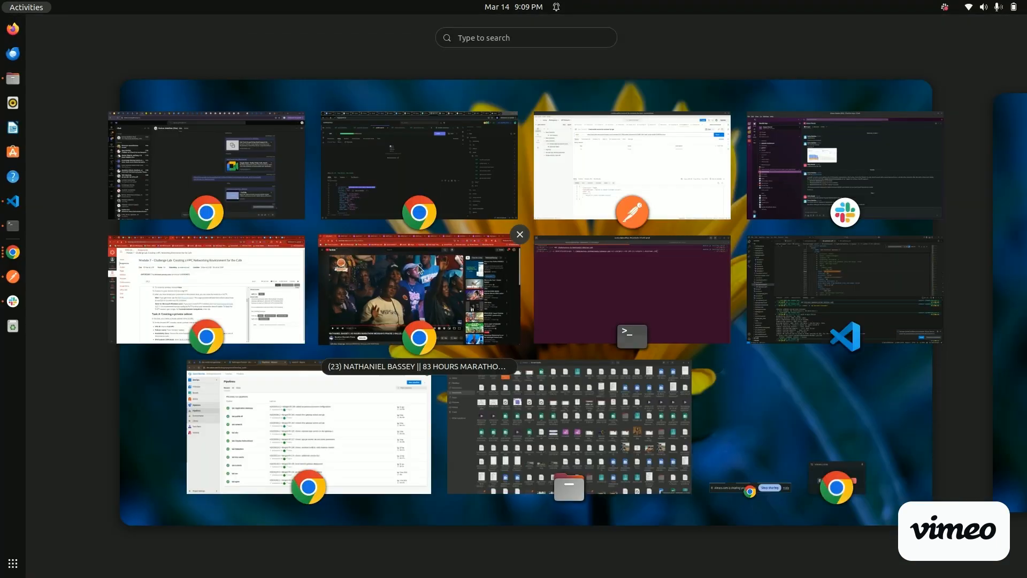
click(404, 353)
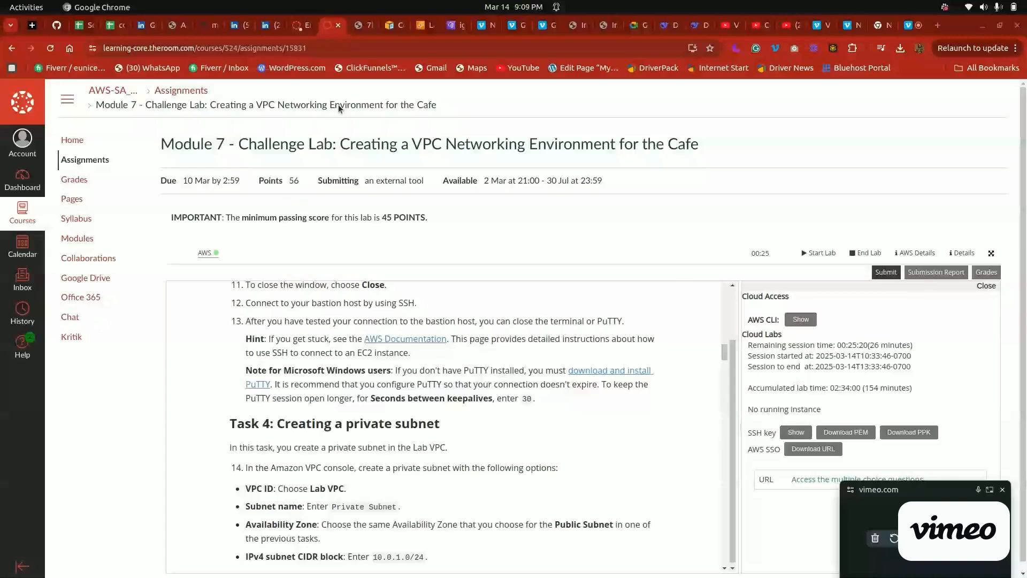
key(ctrl+Tab)
key(ctrl+Tab)
key(ctrl+Tab)
scroll(119, 112, up, 15)
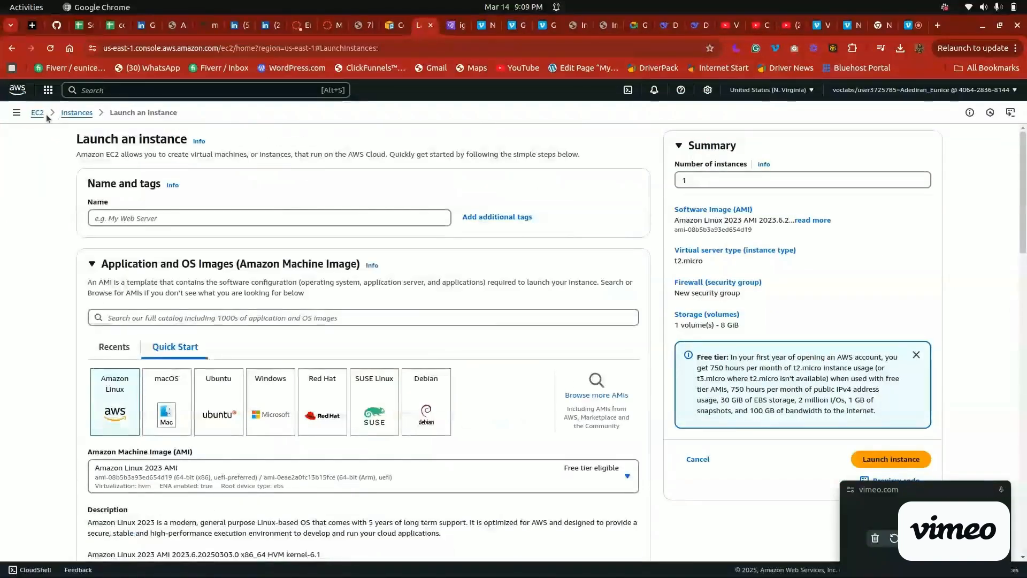
click(77, 112)
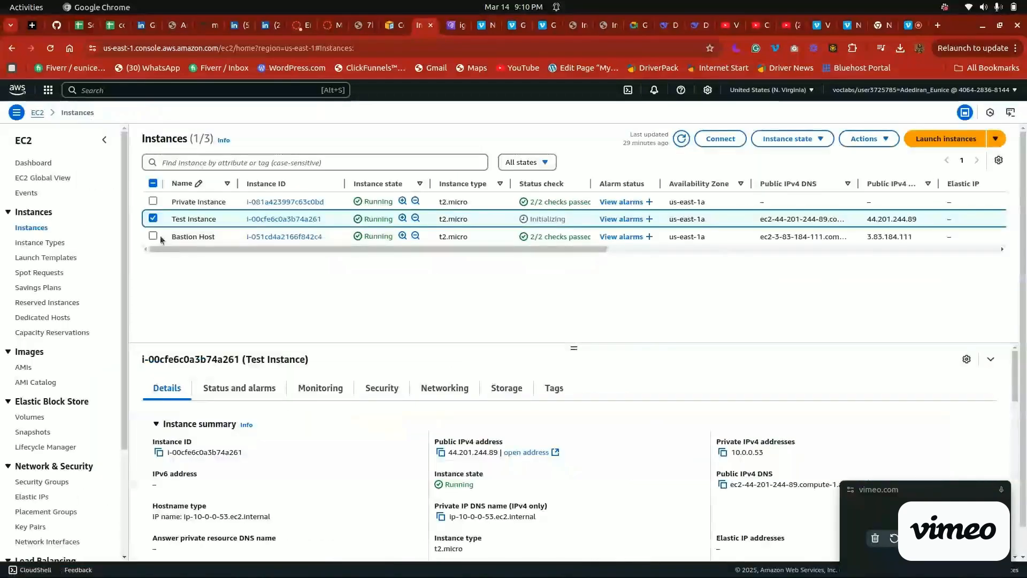
Select only the Bastion Host instance and examine its details for the public IPv4 DNS name
click(153, 219)
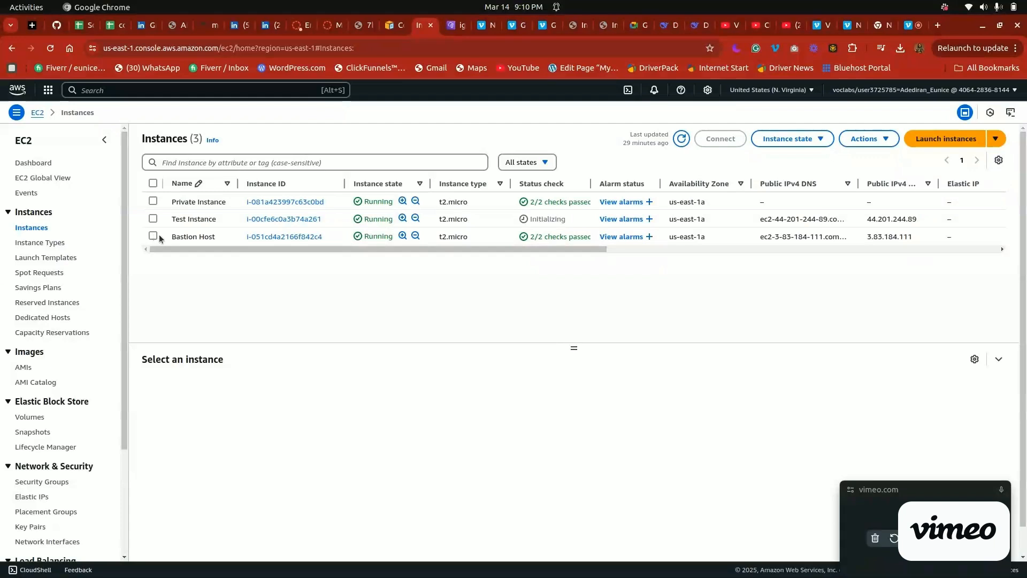
click(157, 238)
click(157, 236)
scroll(1015, 411, down, 3)
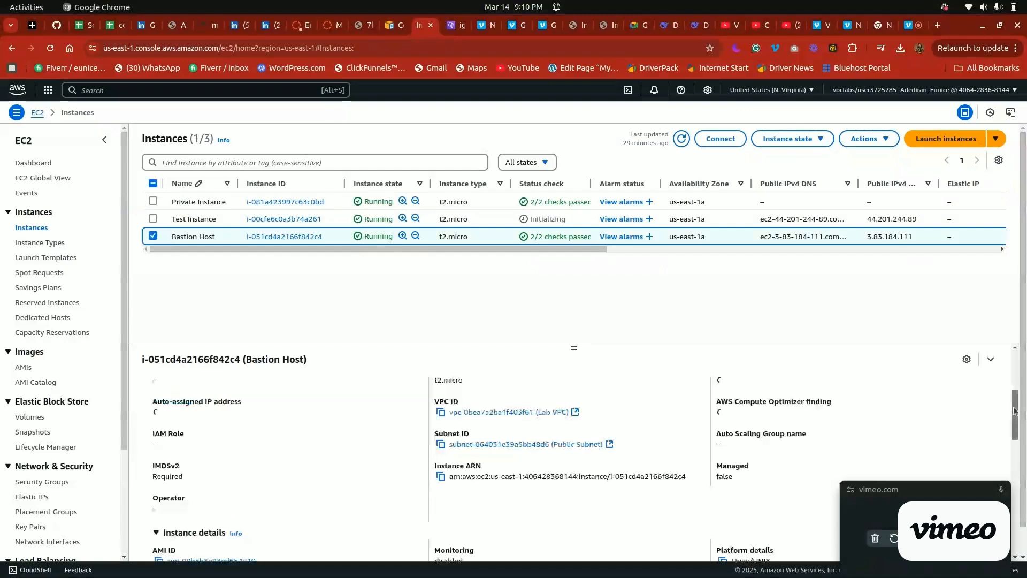
scroll(761, 488, up, 3)
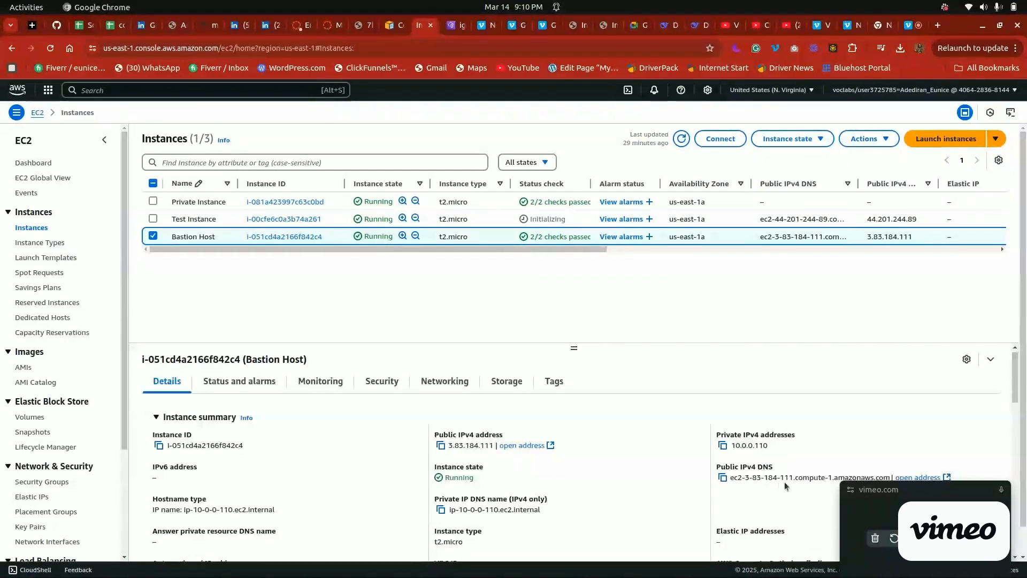
Switch back to the Terminal and run the prepared ssh command to connect to the bastion host
key(super)
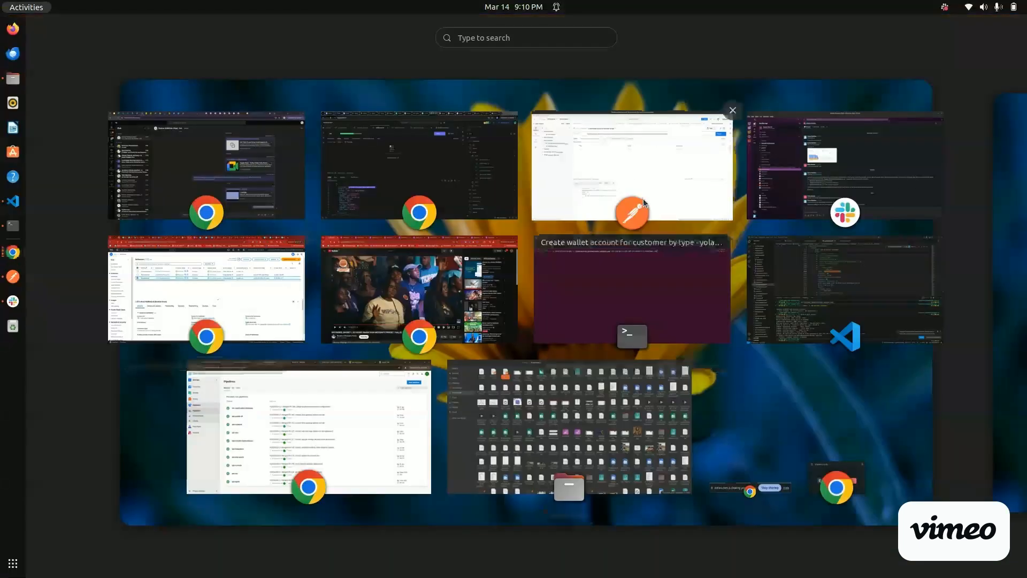
click(599, 262)
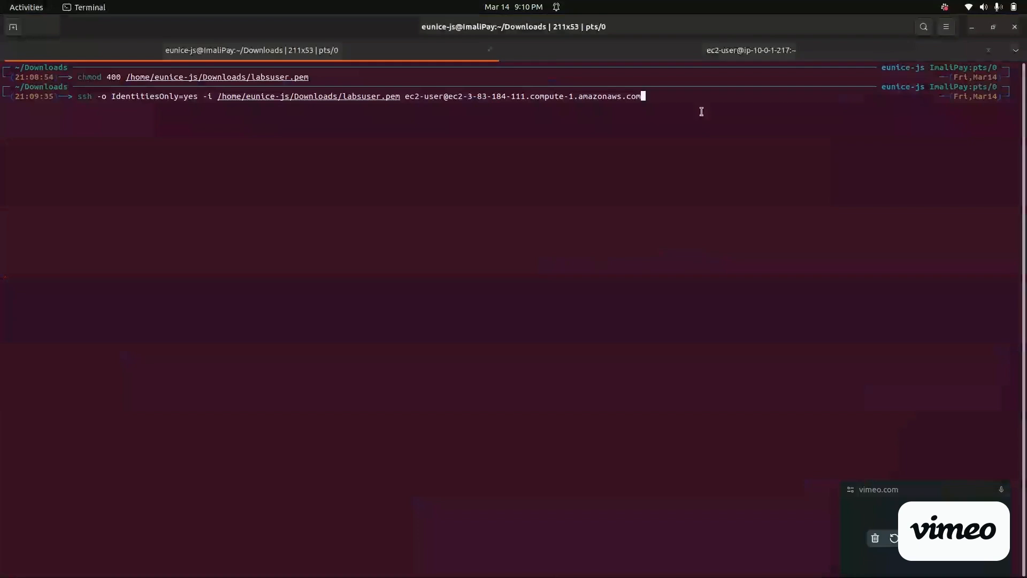
key(Return)
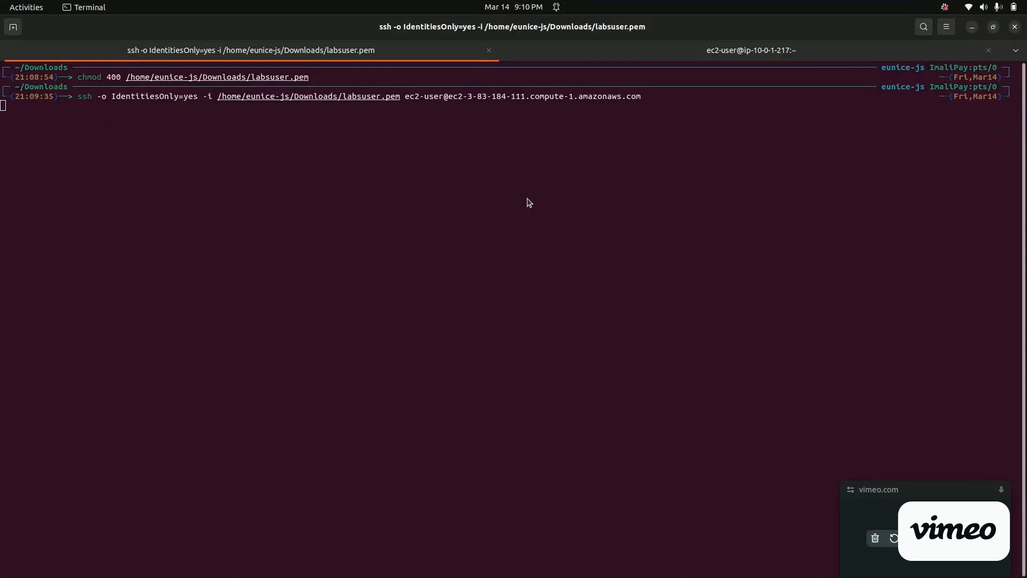
Return to the lab page in Chrome and read the Task 4 instructions for creating a private subnet
key(super)
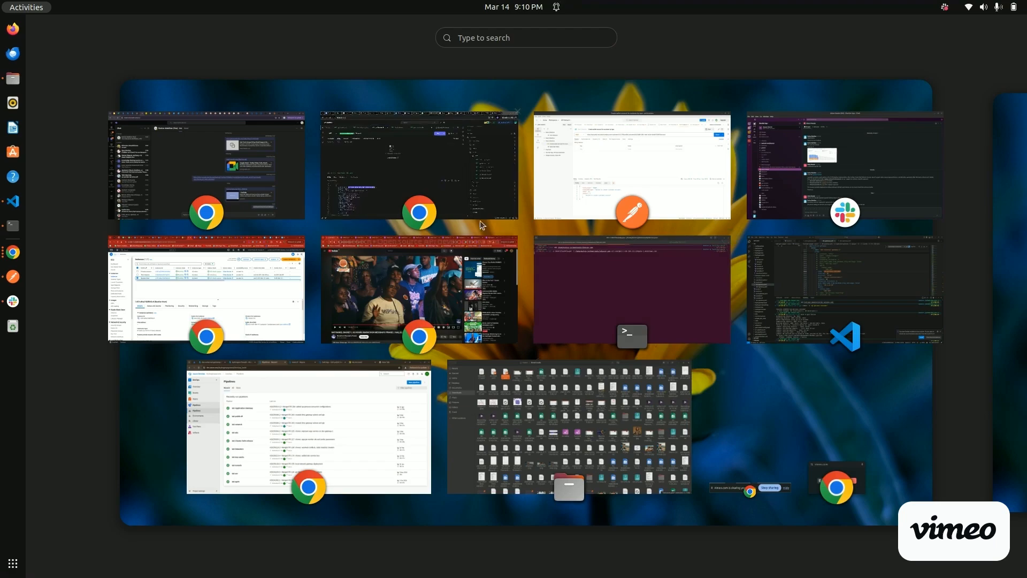
click(239, 300)
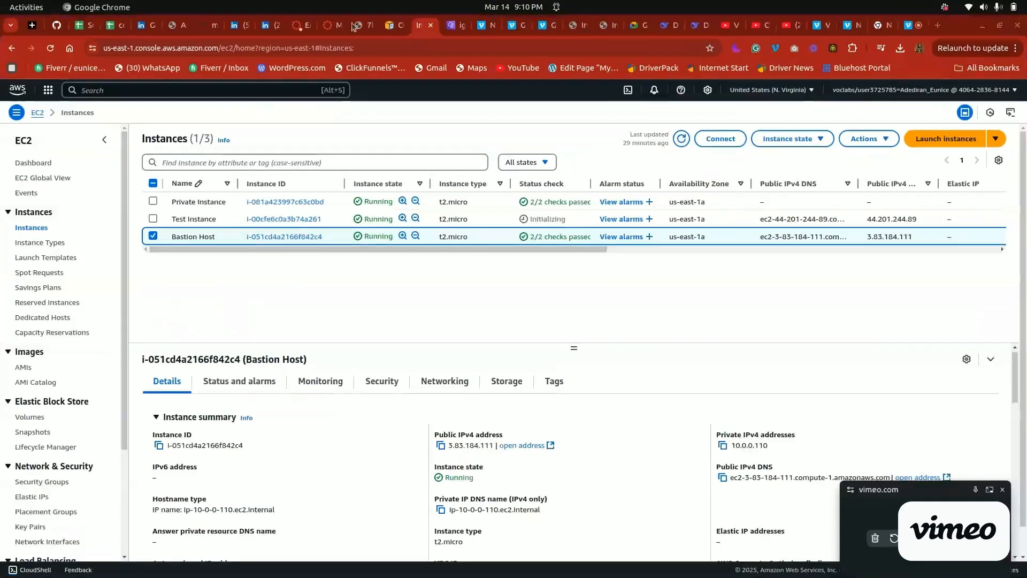
click(332, 22)
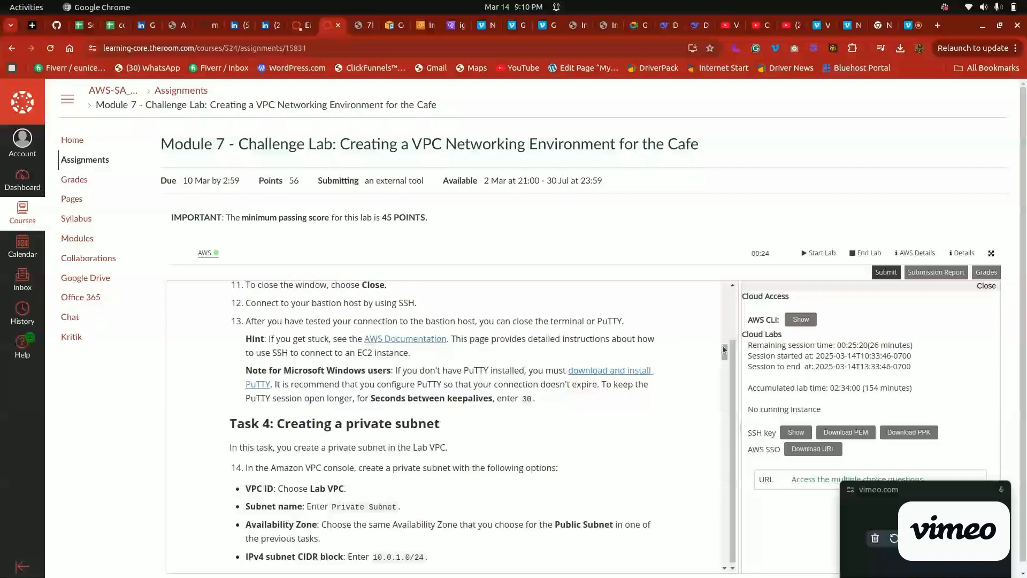
scroll(352, 445, down, 4)
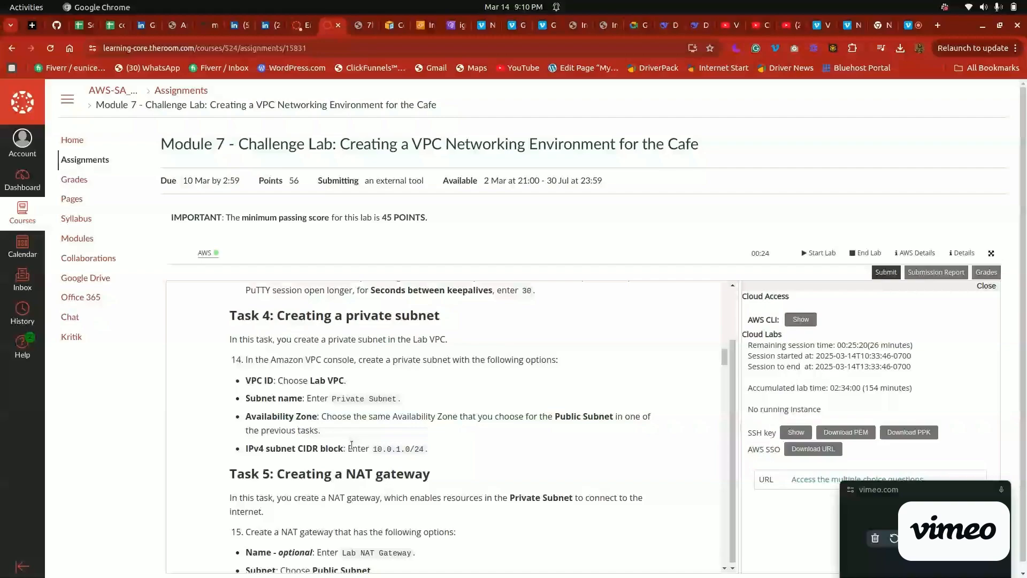
Check the bastion host SSH session in the Terminal and return to the lab page in Chrome
key(alt+Tab)
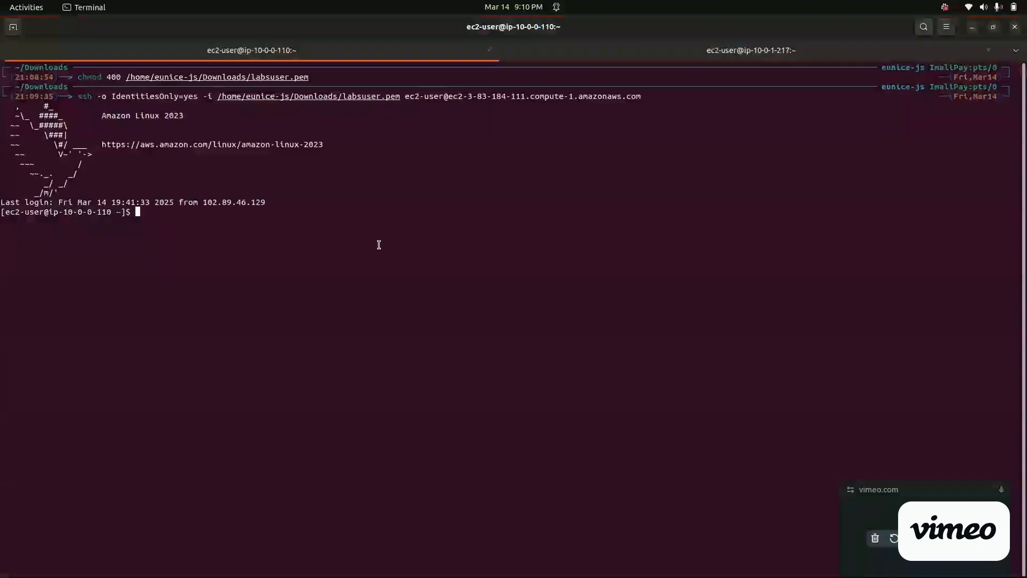
key(super)
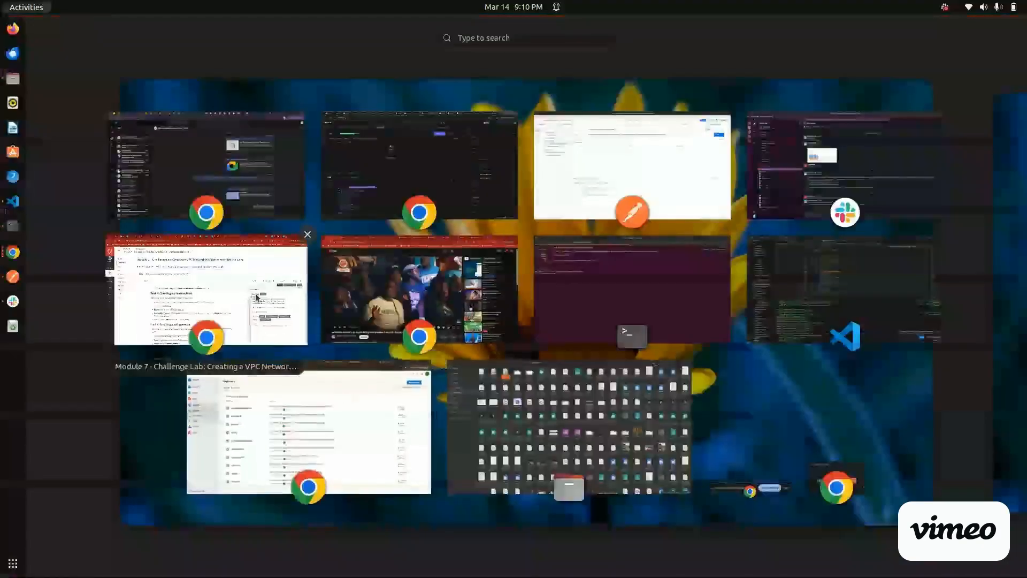
click(257, 297)
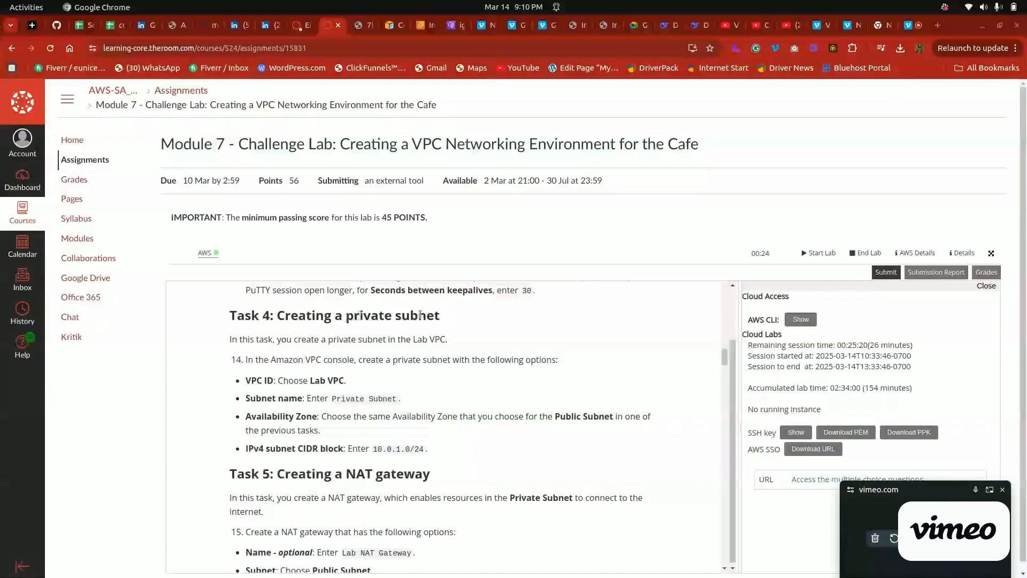
Open the subnets list in the VPC console, and recheck the Task 4 private subnet options in the lab instructions
click(424, 26)
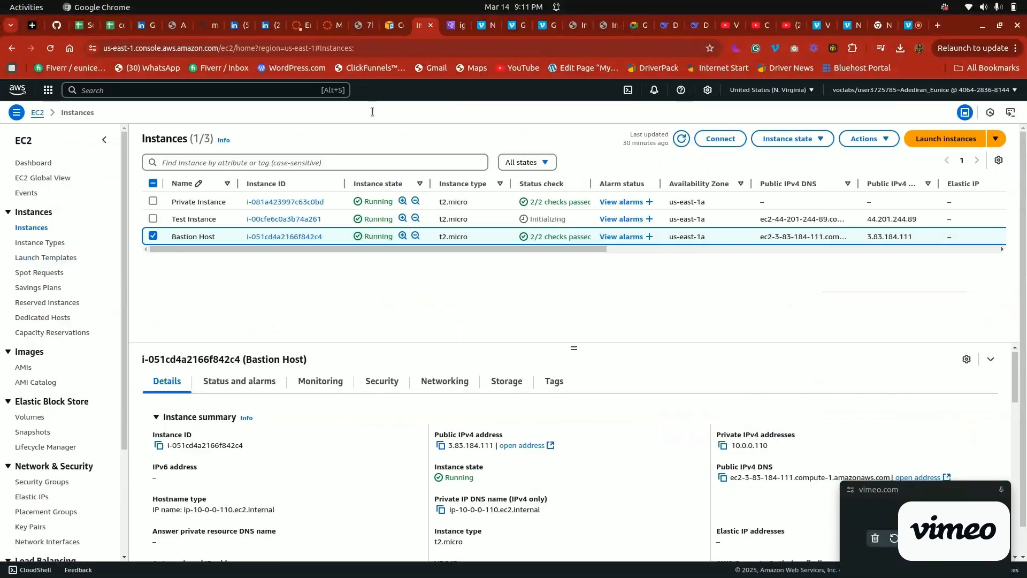
click(455, 25)
click(29, 234)
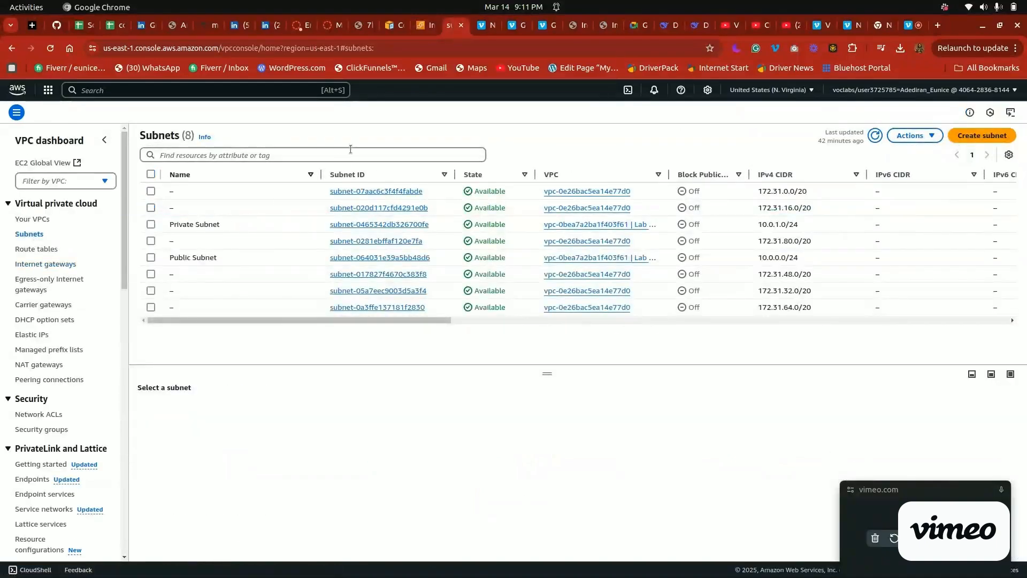
click(330, 24)
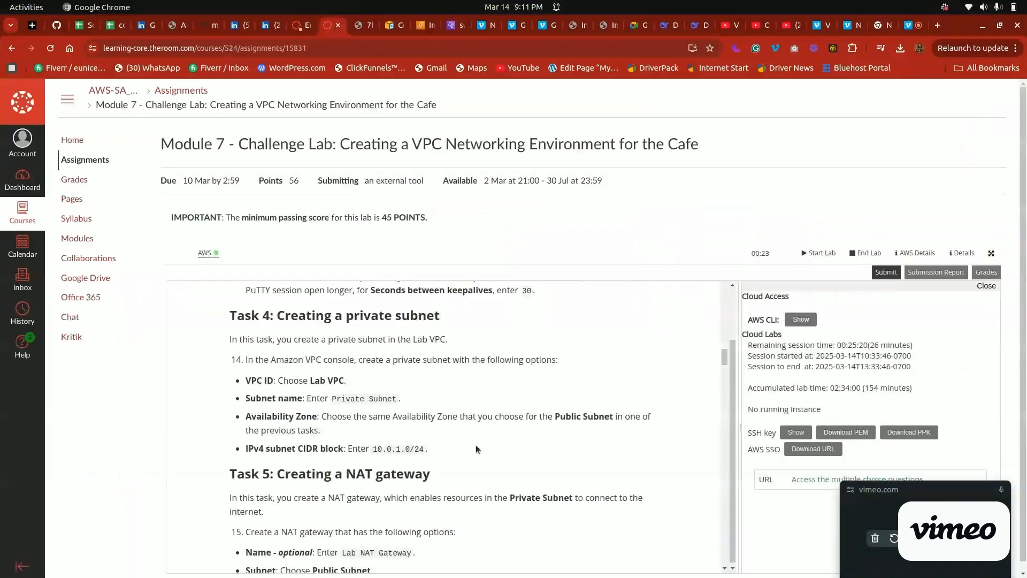
Read the Task 5 NAT gateway instructions, and open the NAT gateways page in the AWS console by searching for "nat"
drag(725, 355, 725, 361)
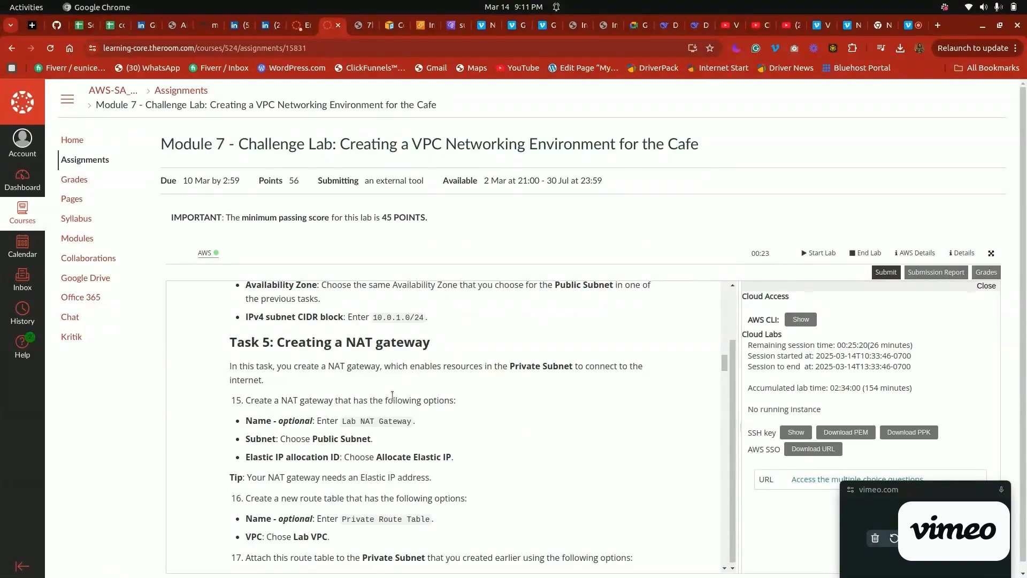
click(426, 21)
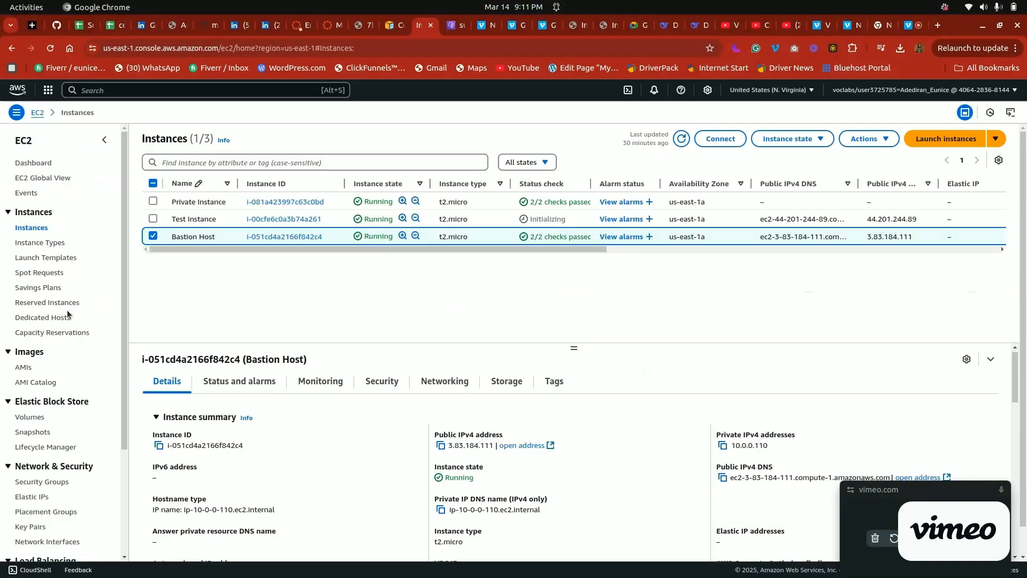
click(458, 21)
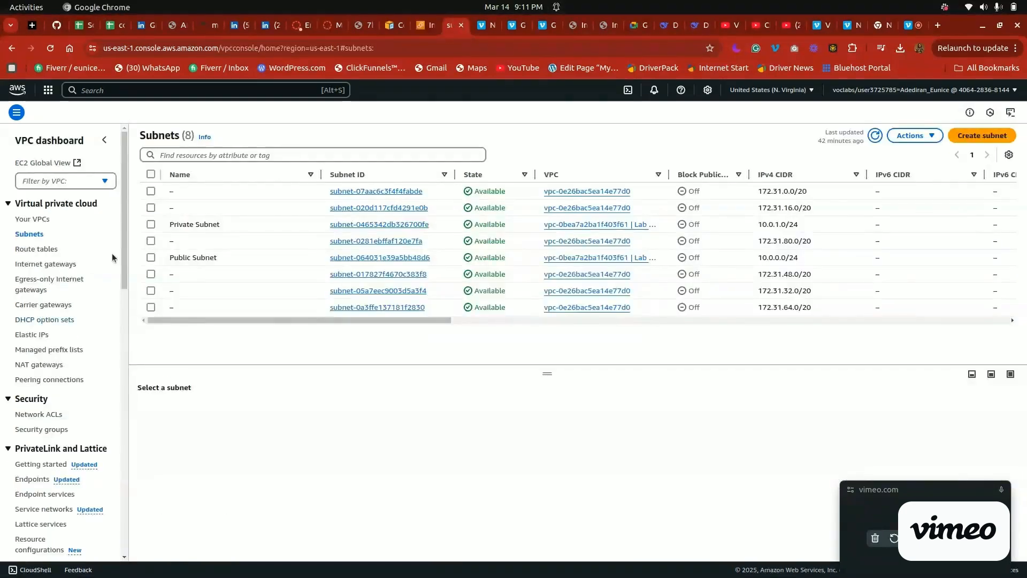
drag(125, 239, 110, 393)
click(169, 92)
text(nat)
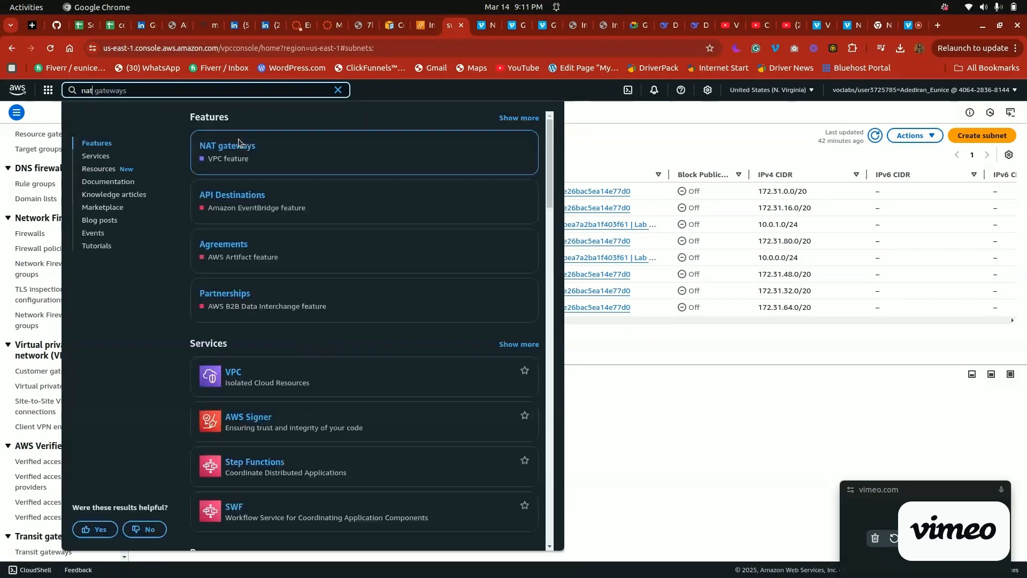
click(233, 146)
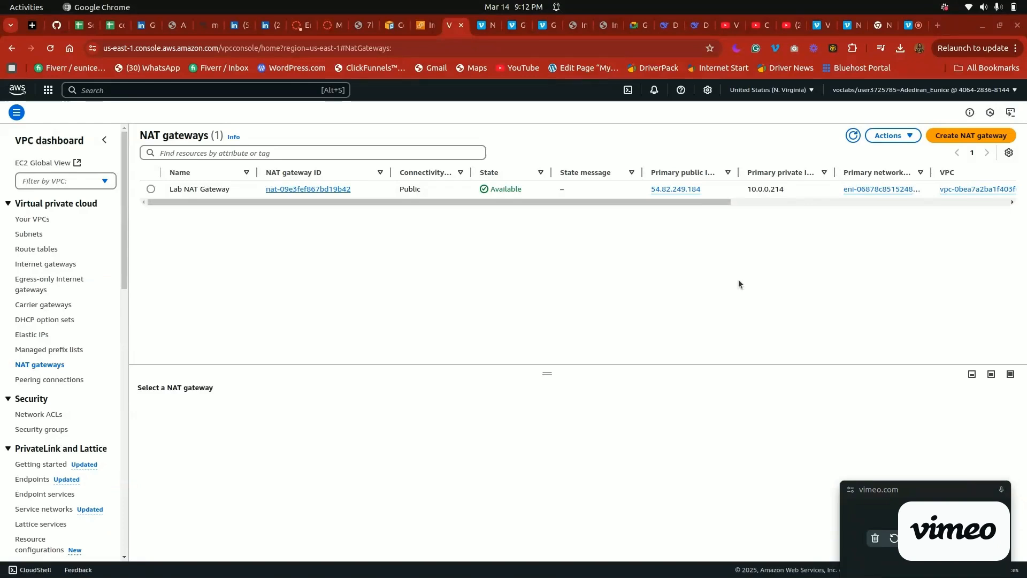
Start a new public NAT gateway in Public Subnet and allocate an Elastic IP for it, checking the options against the lab instructions
click(952, 135)
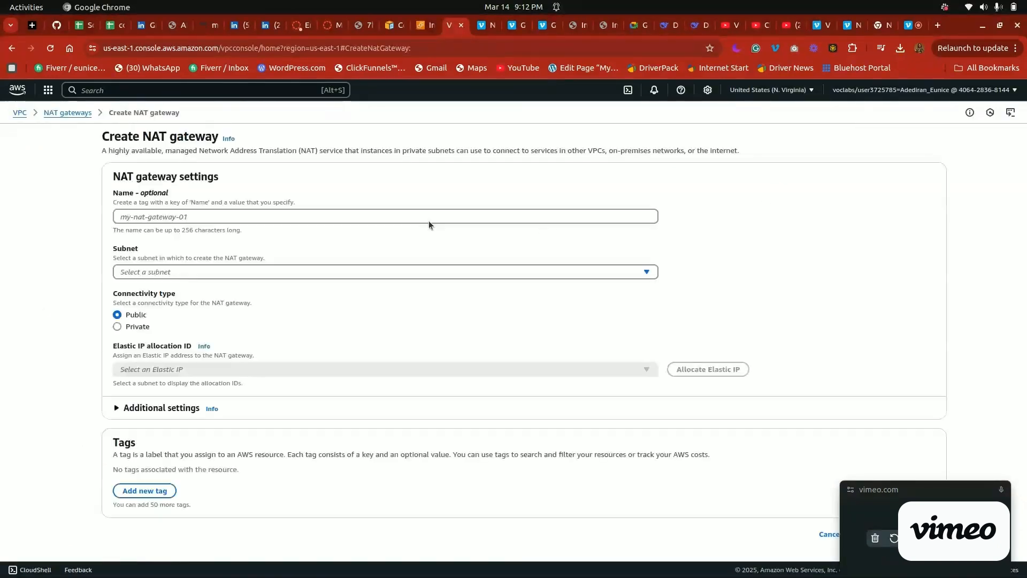
click(331, 24)
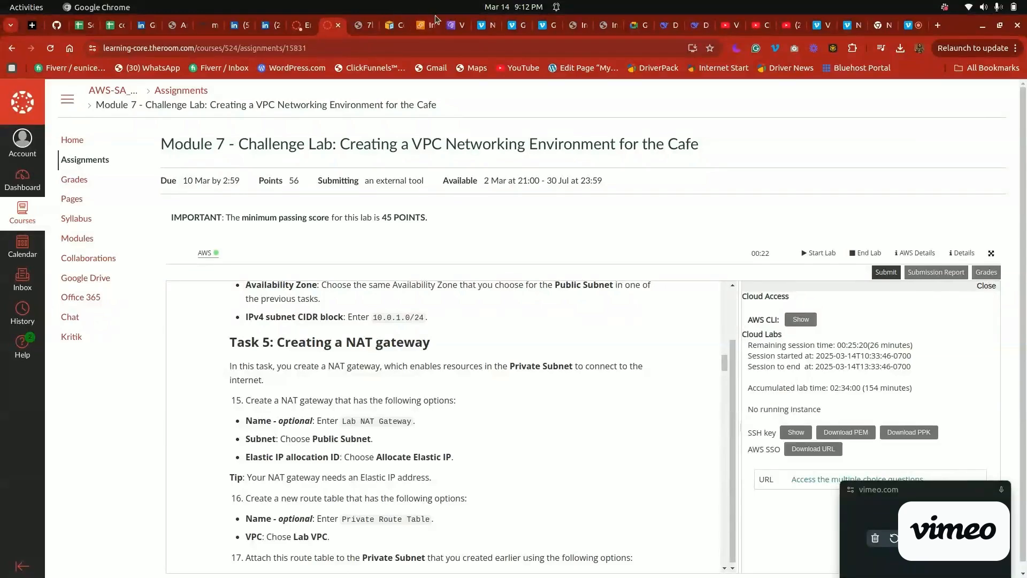
click(451, 20)
click(596, 272)
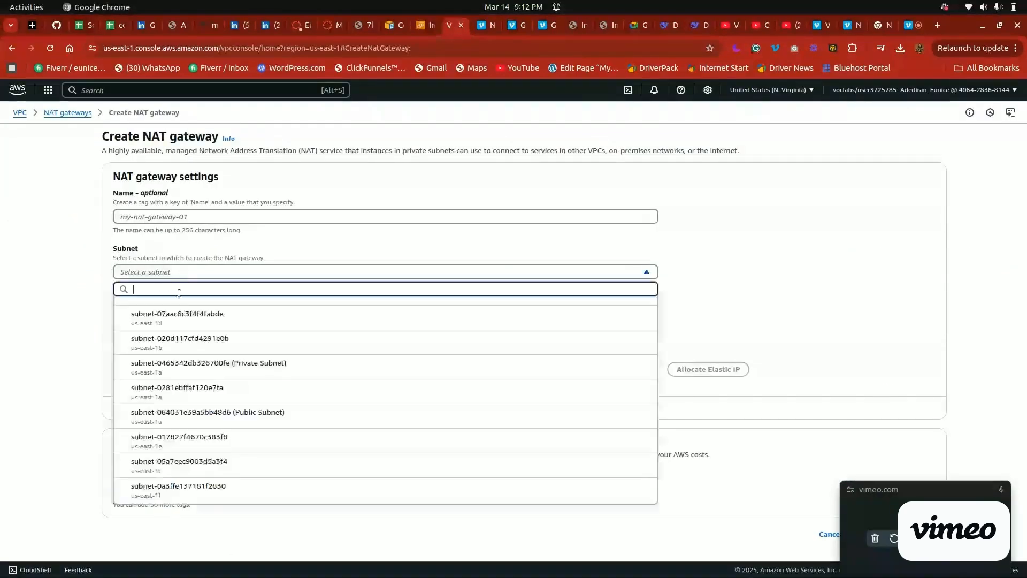
click(266, 417)
click(195, 216)
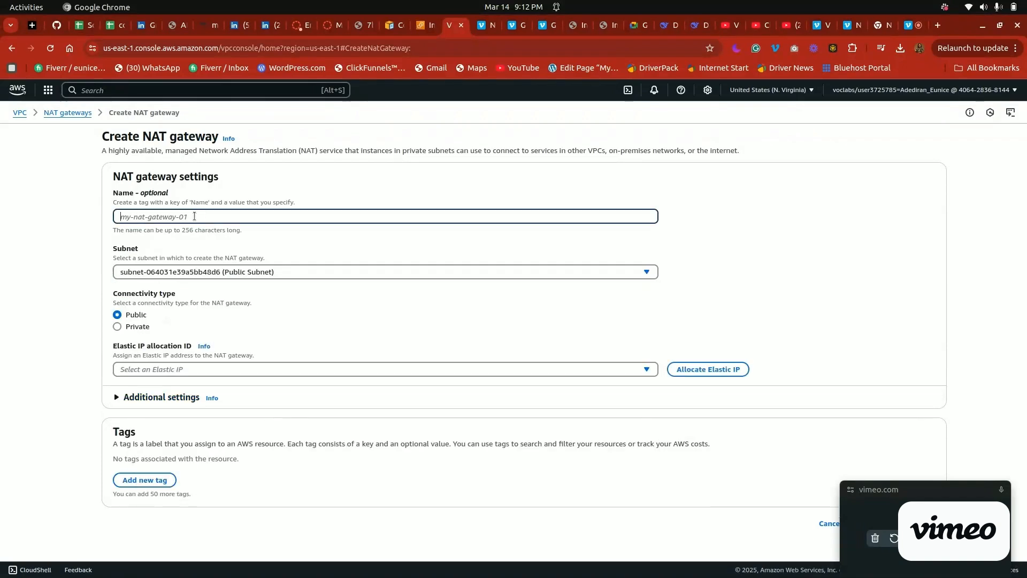
click(699, 374)
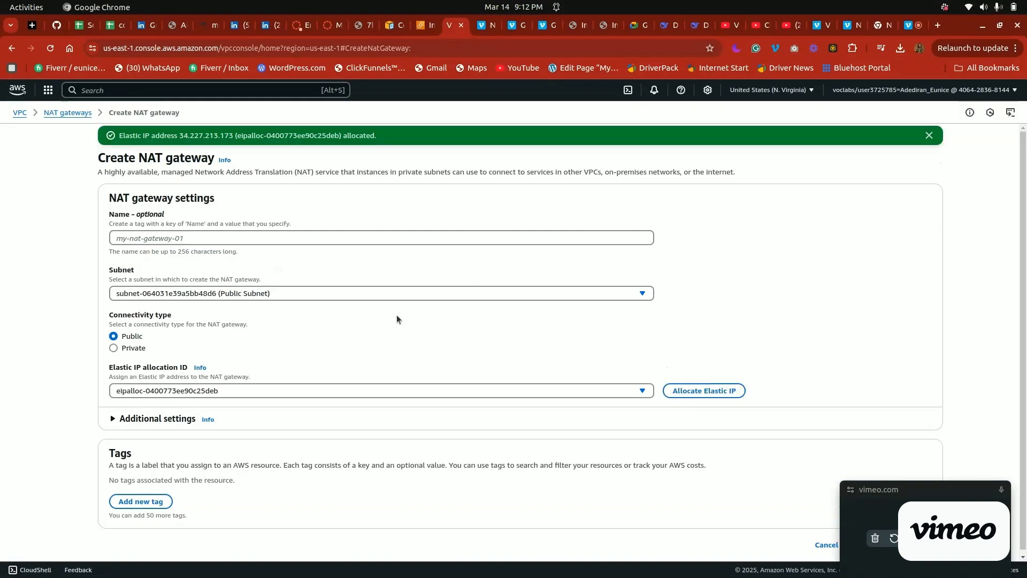
click(324, 21)
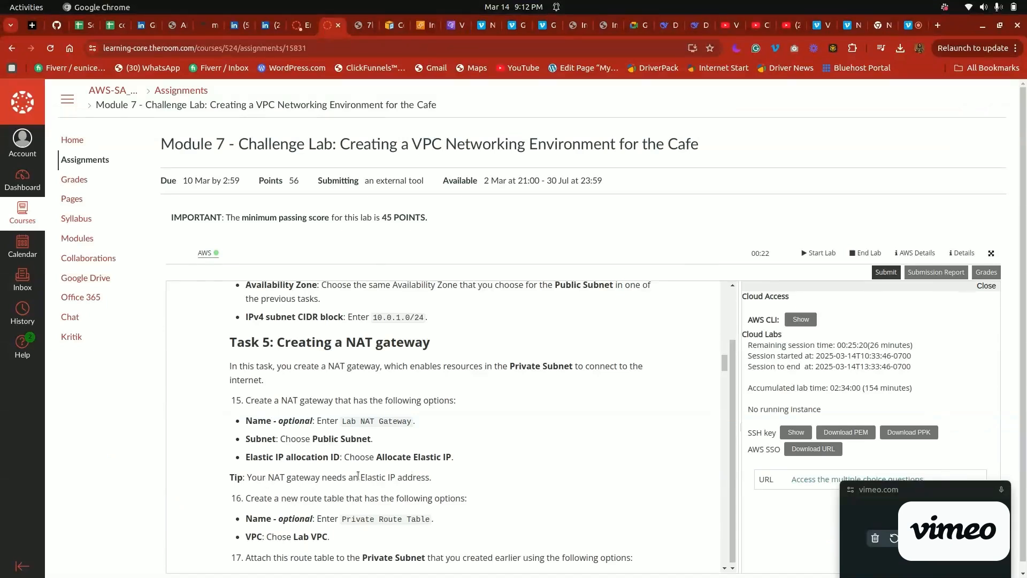
click(455, 25)
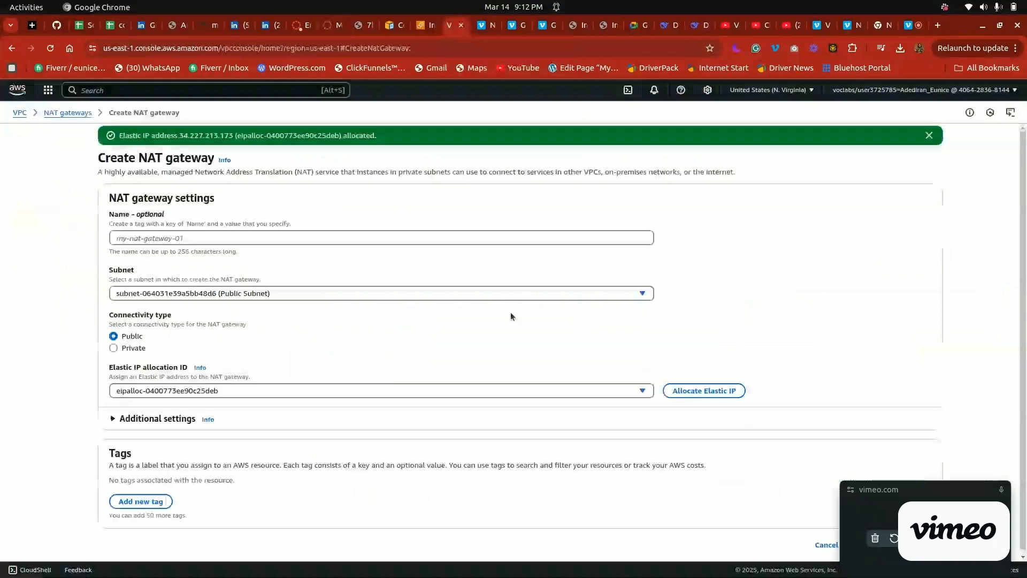
drag(952, 486, 967, 291)
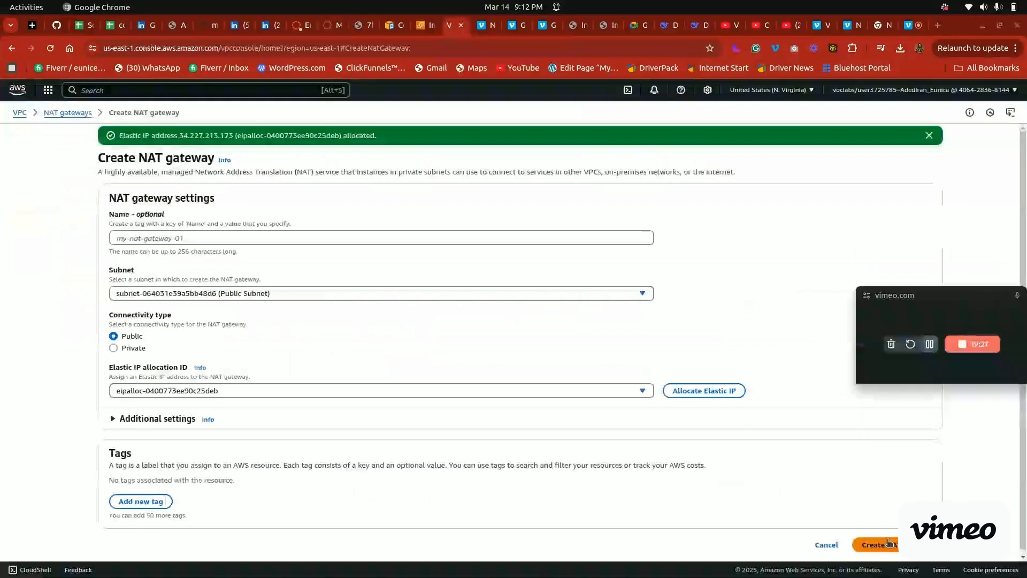
Leave the NAT gateway form without creating it and view the full details of the existing Lab NAT Gateway
click(77, 112)
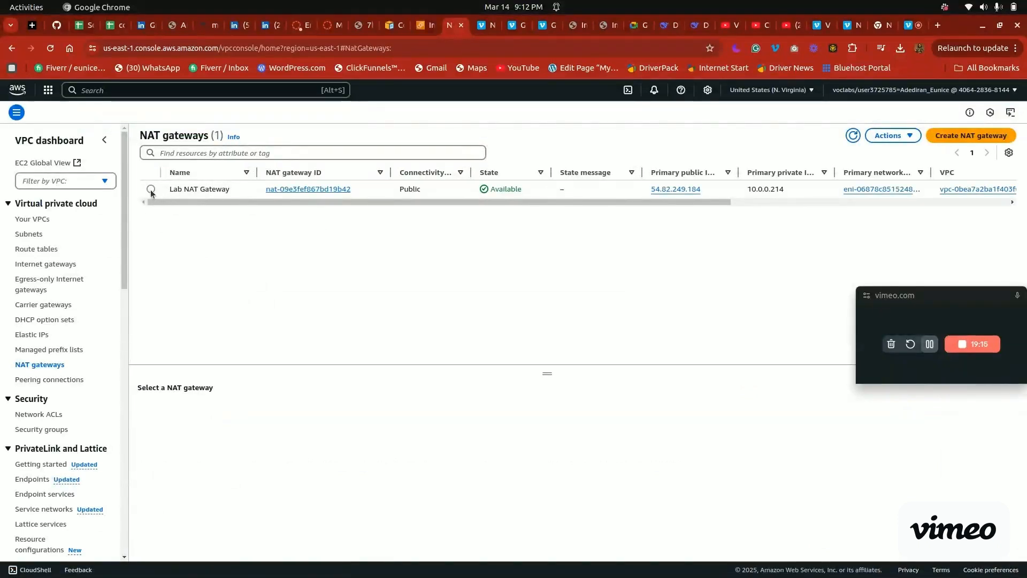
click(151, 190)
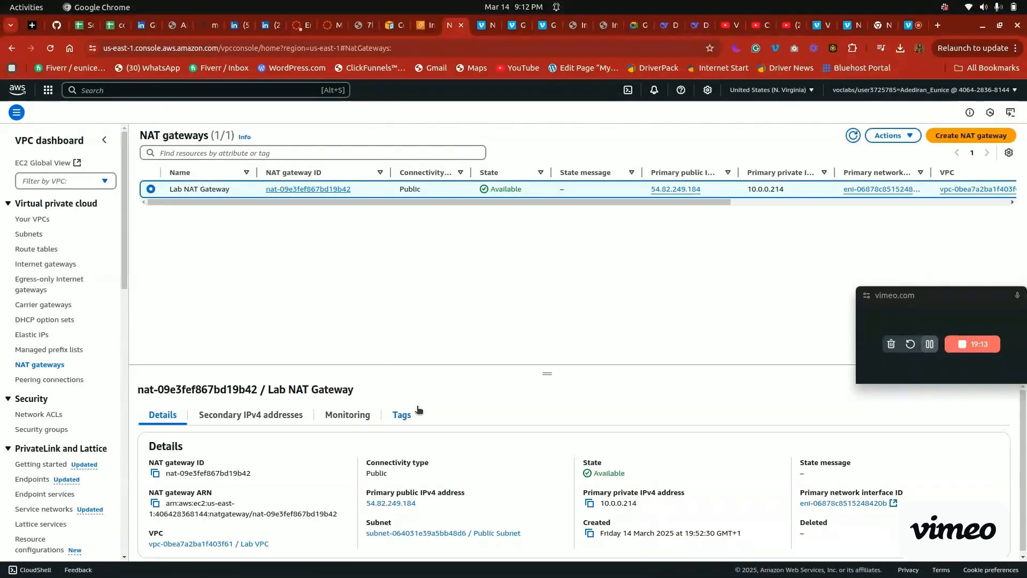
click(889, 138)
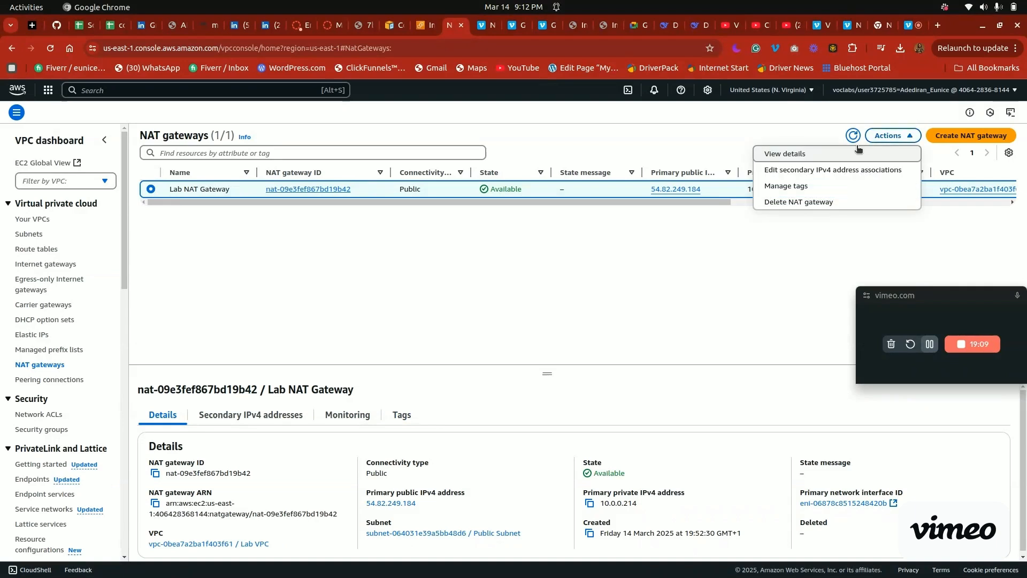
click(816, 155)
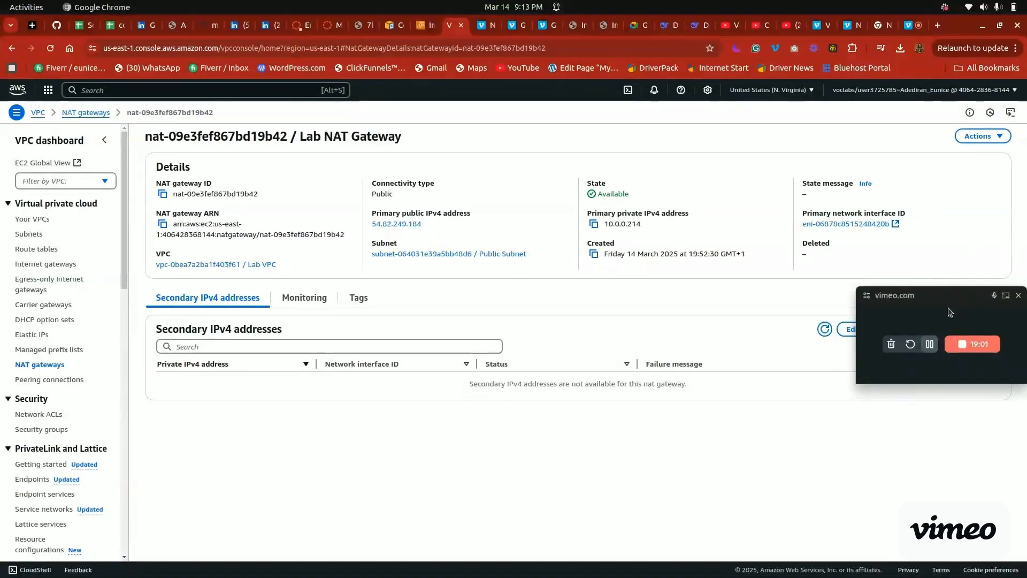
drag(928, 305, 919, 170)
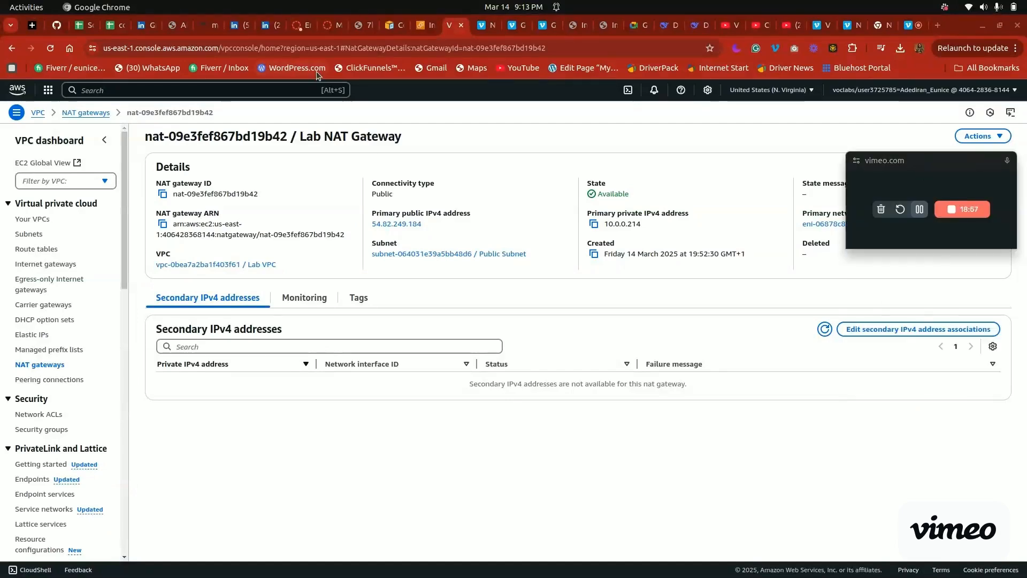
Read the lab's Private Route Table instructions, and open the route tables list in the VPC console
click(330, 25)
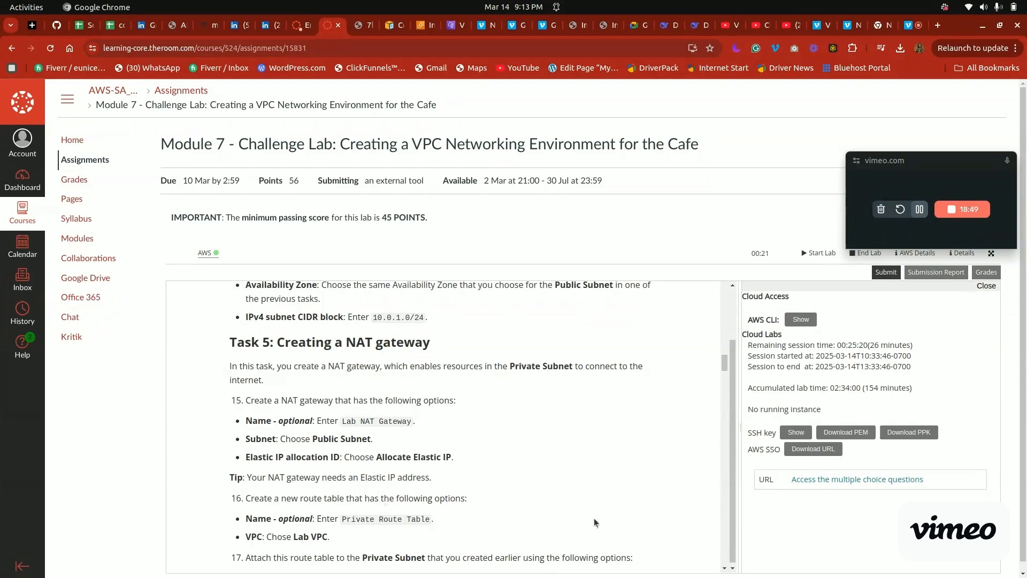
drag(725, 364, 724, 370)
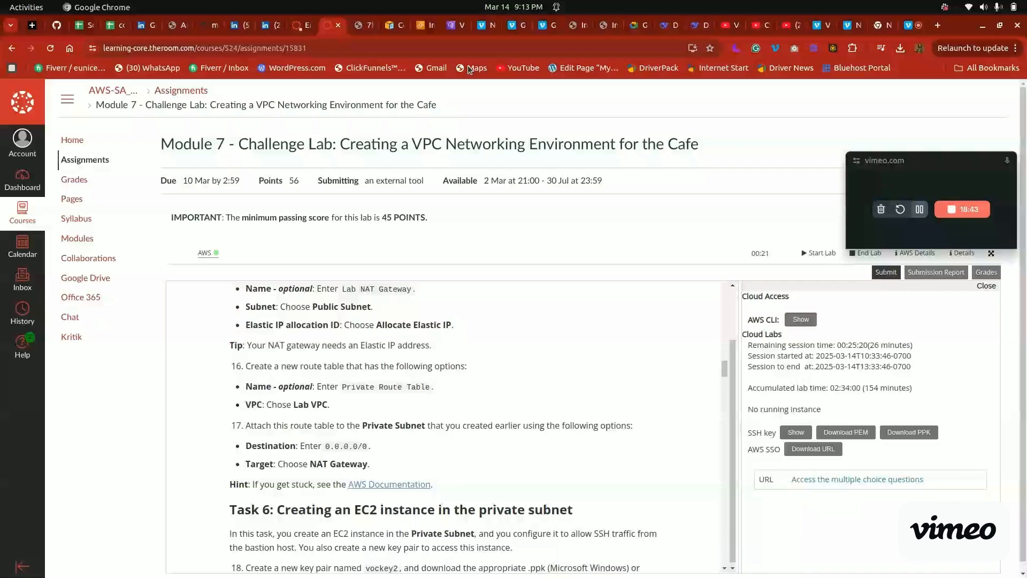
click(452, 25)
click(47, 252)
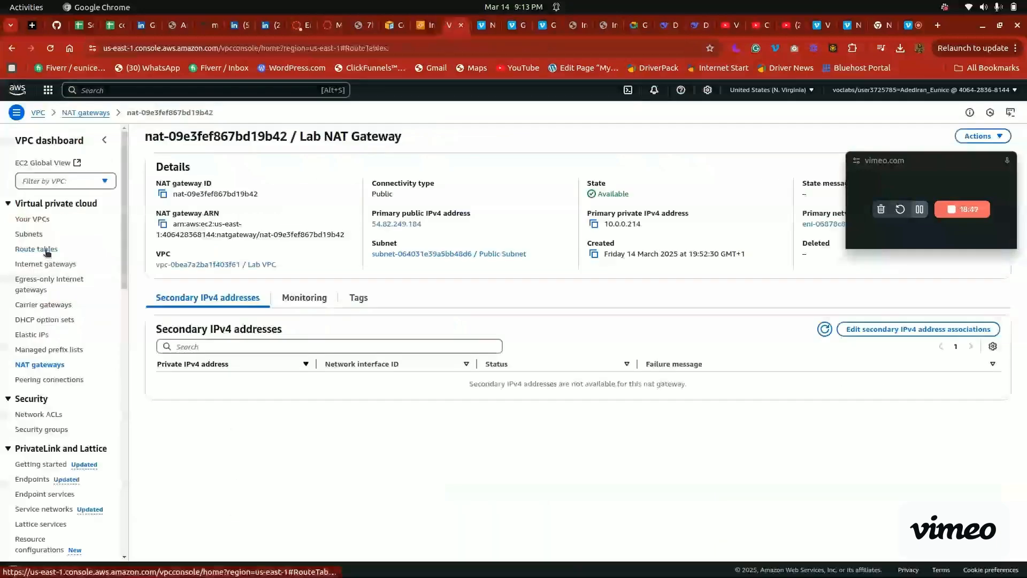
click(486, 212)
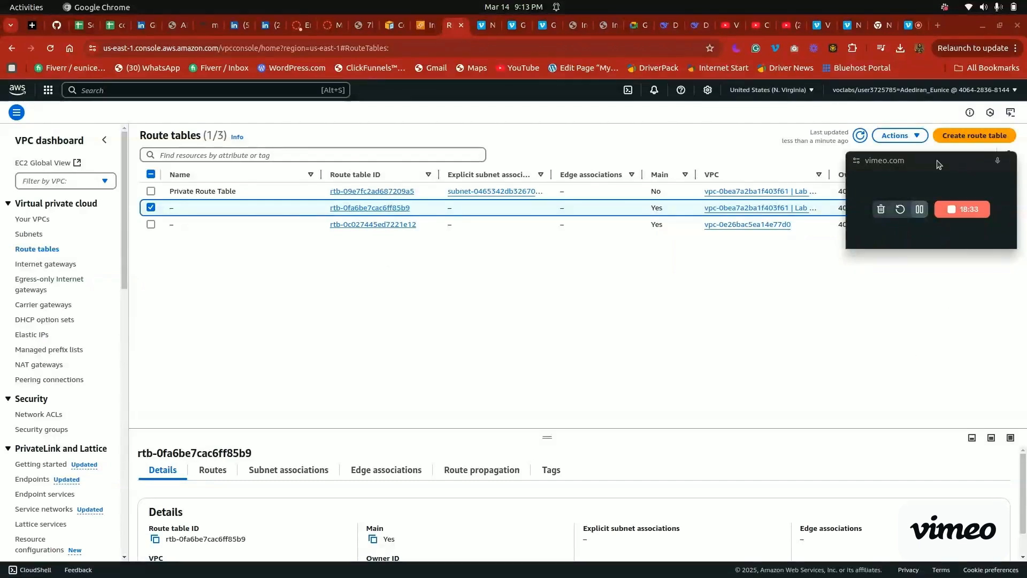
drag(928, 171, 932, 274)
click(954, 135)
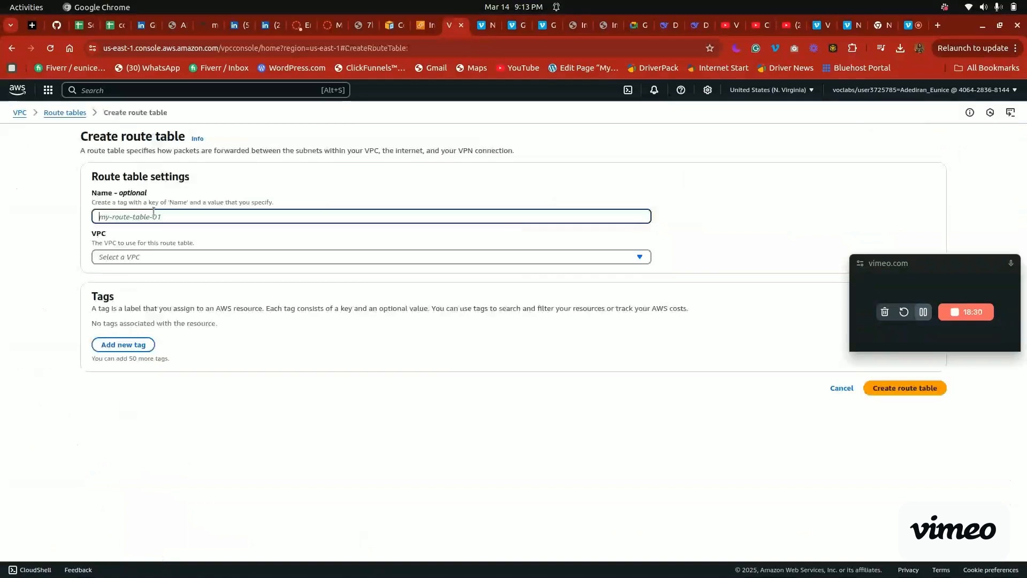
click(148, 251)
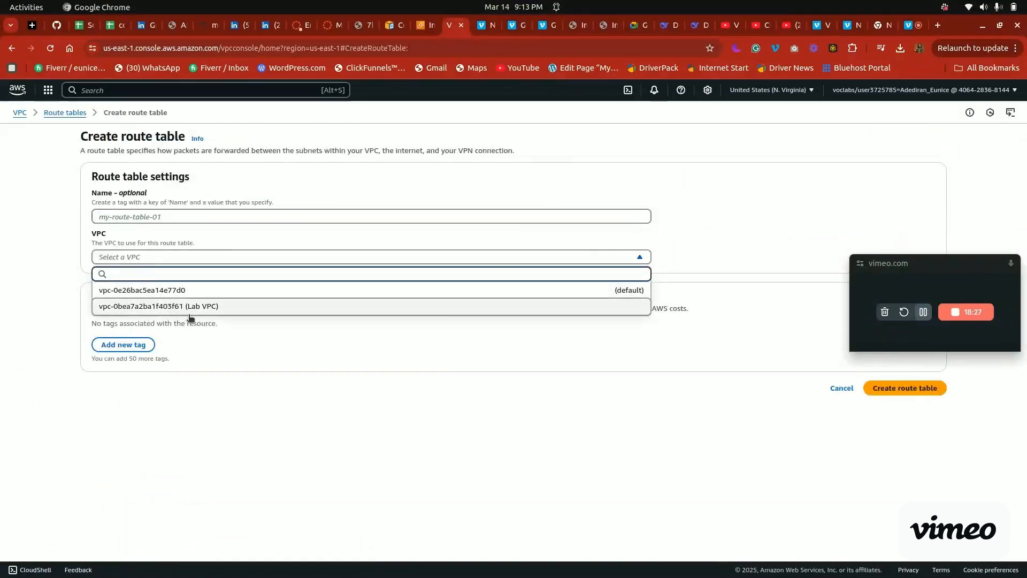
click(220, 311)
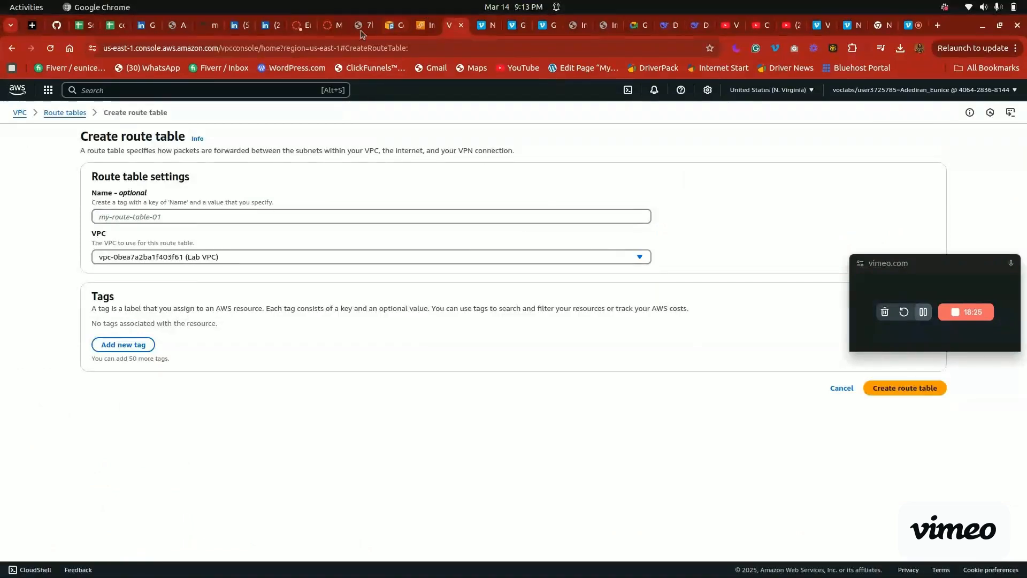
click(334, 23)
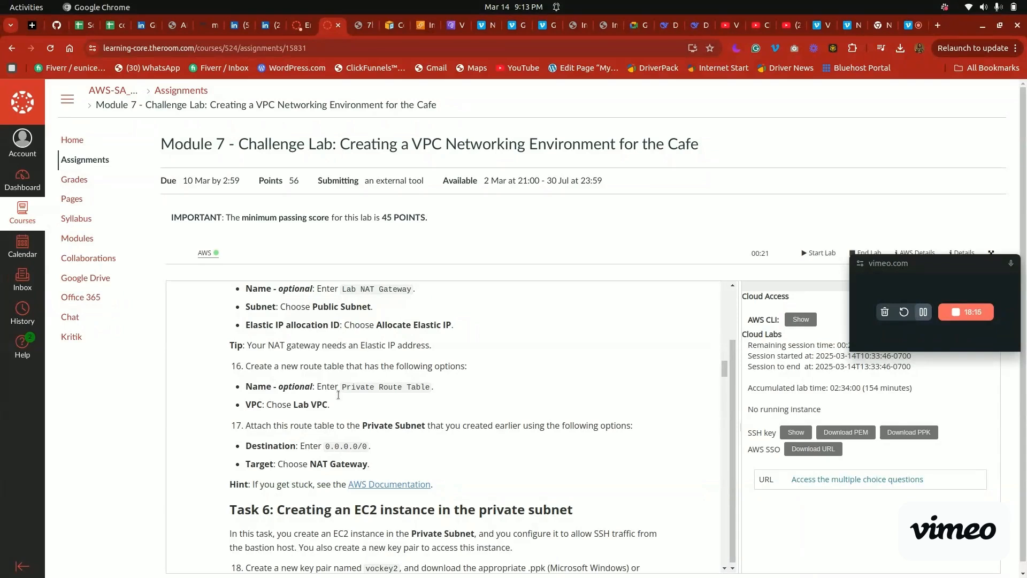
click(448, 25)
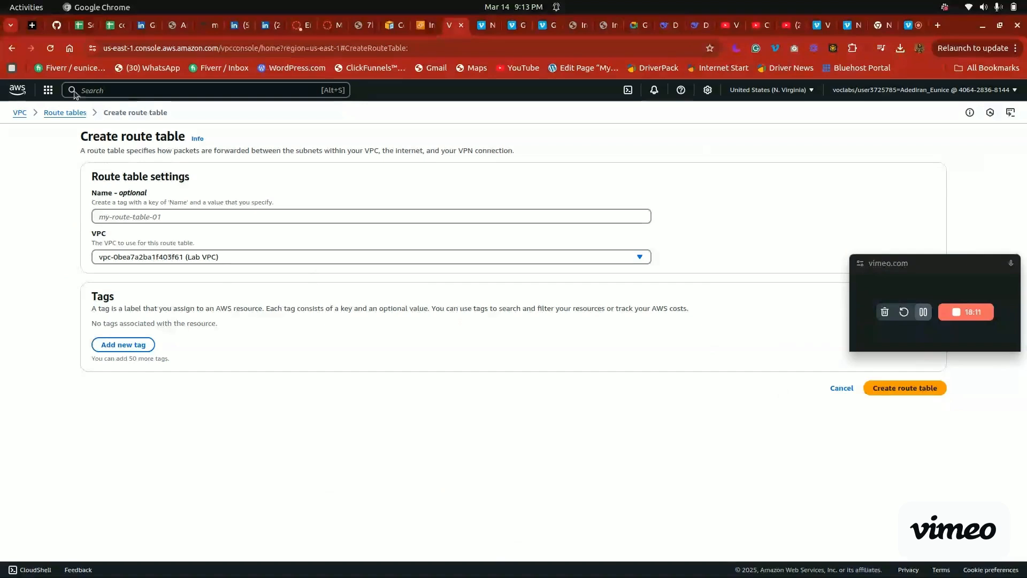
click(63, 113)
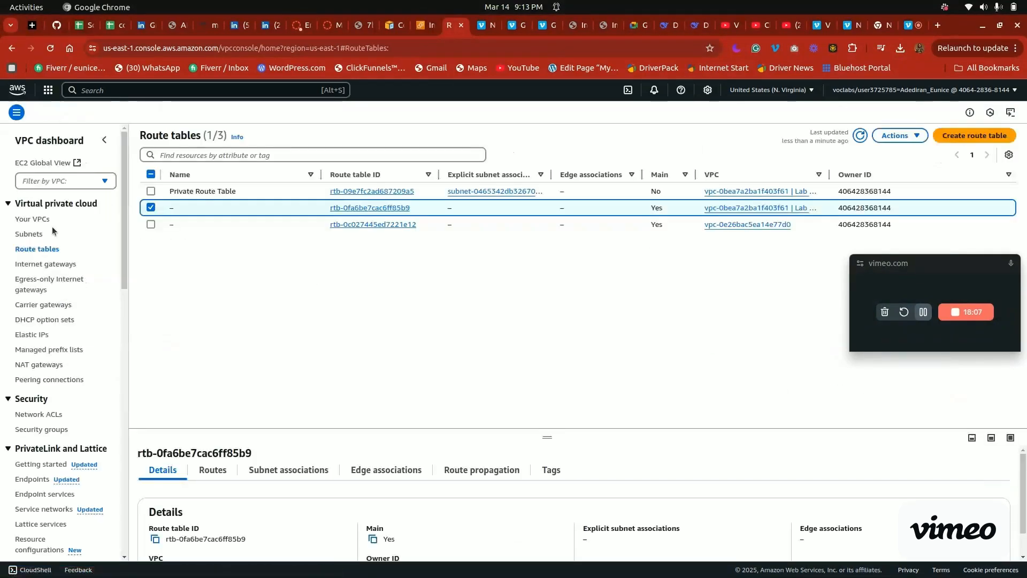
Review the Private Subnet's route table and its association settings, and return to the subnet's details page
click(33, 233)
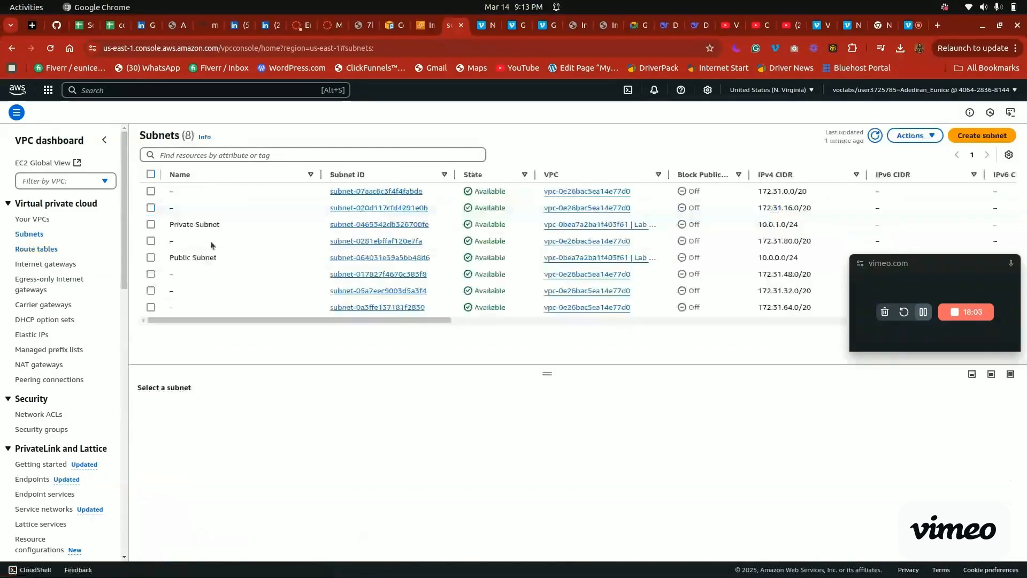
click(331, 25)
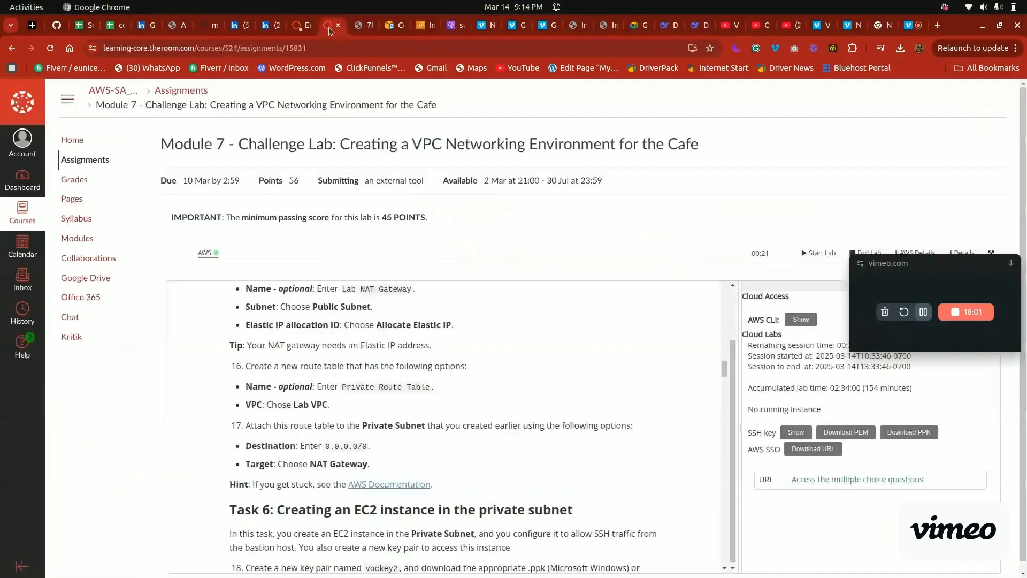
click(452, 25)
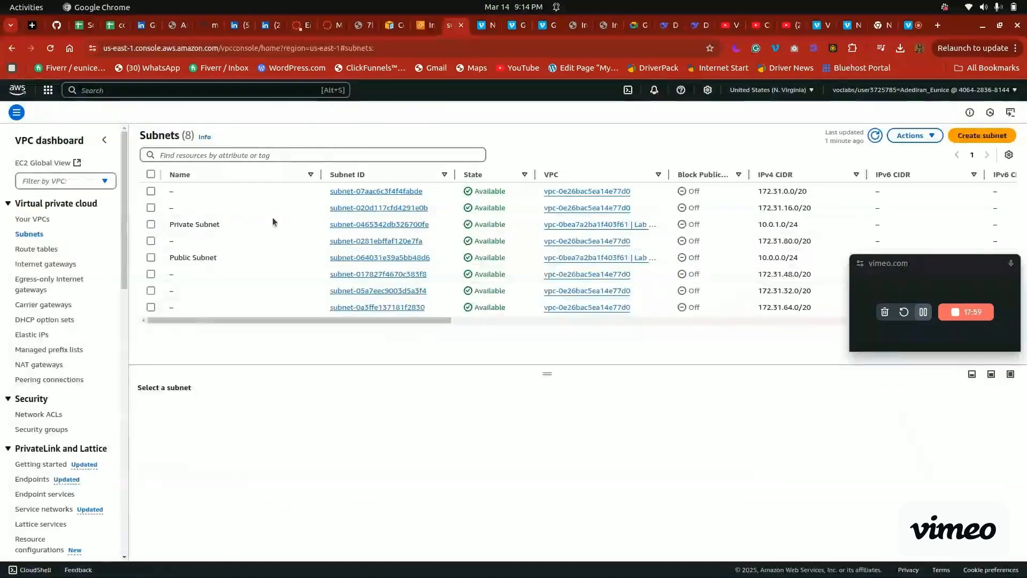
click(151, 225)
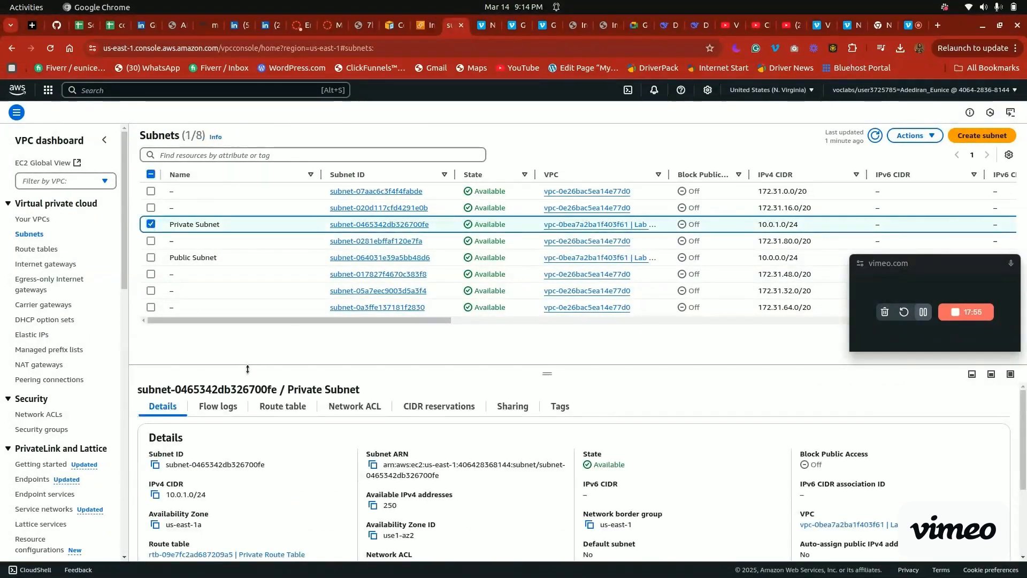
click(280, 407)
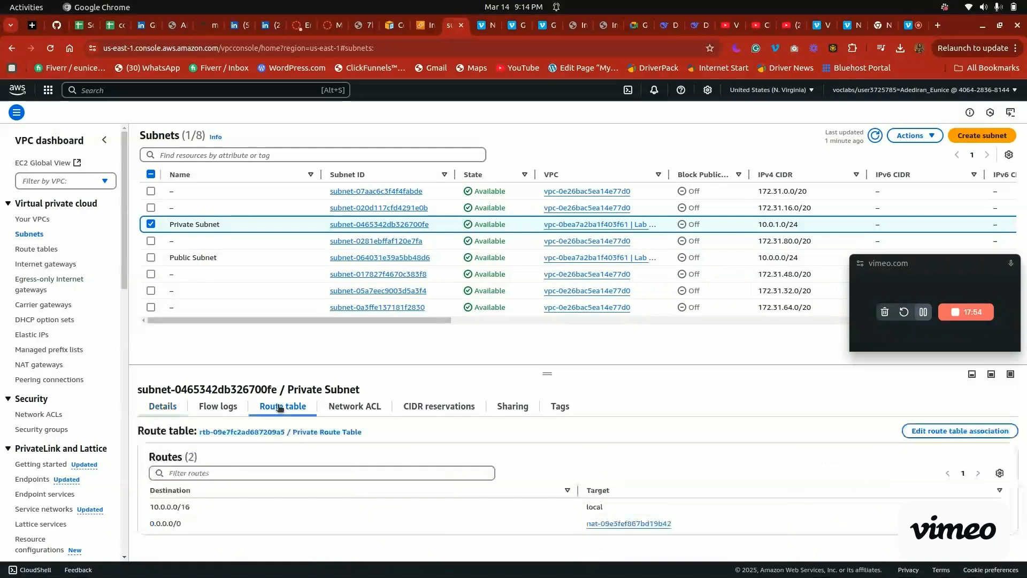
click(941, 431)
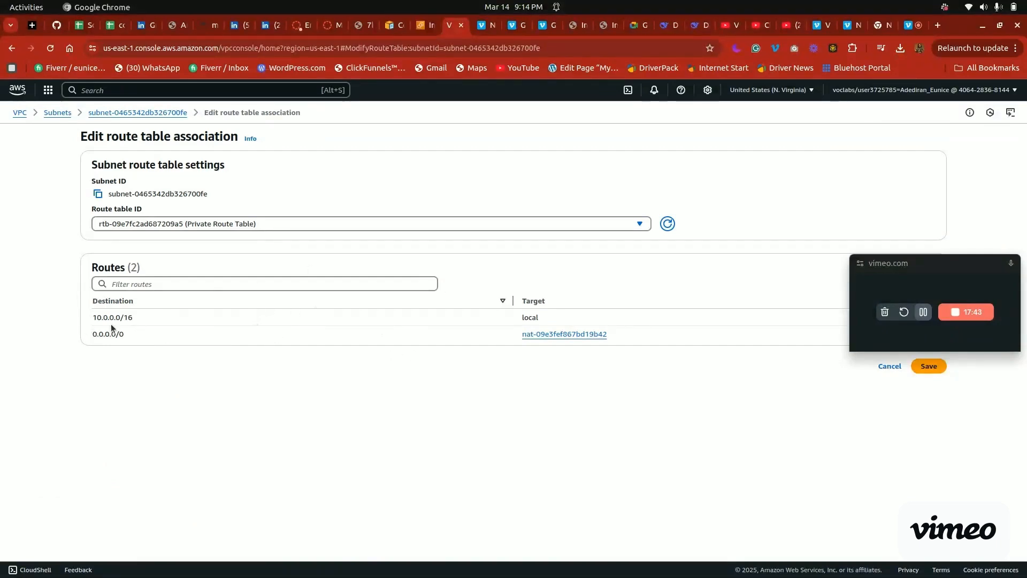
click(176, 113)
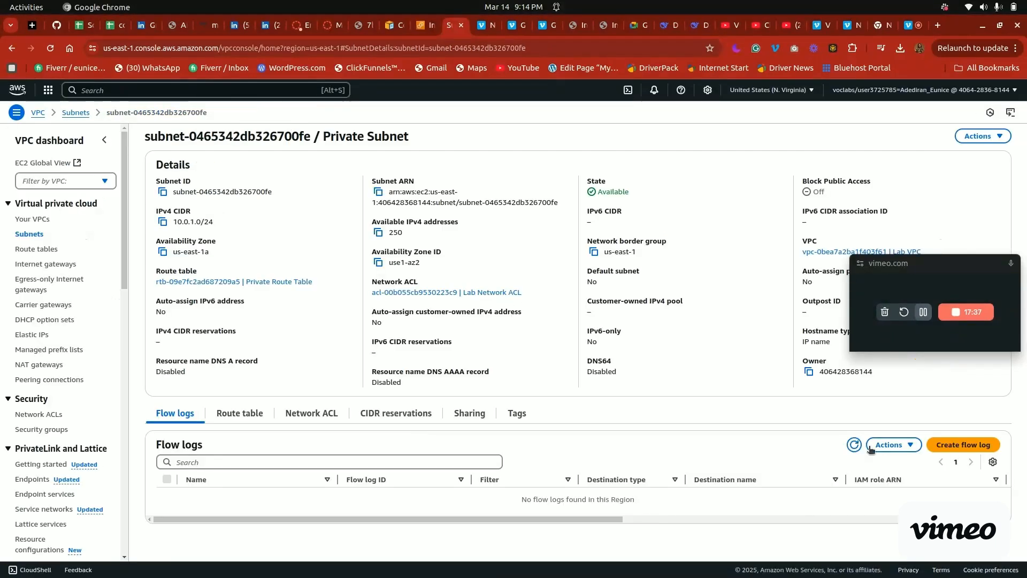
Review the Private Subnet's editable subnet settings and return to its details page without saving changes
click(998, 135)
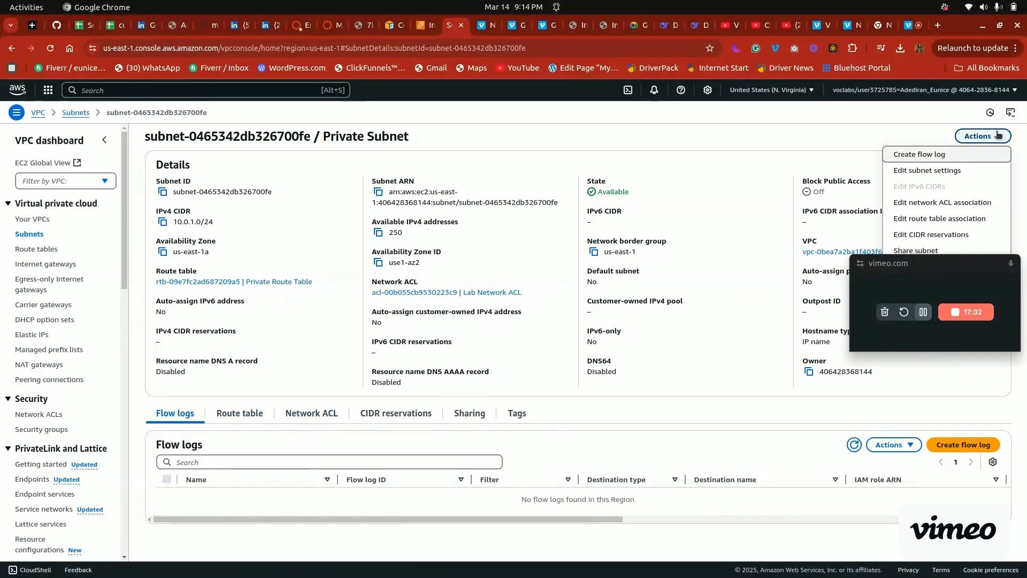
click(965, 168)
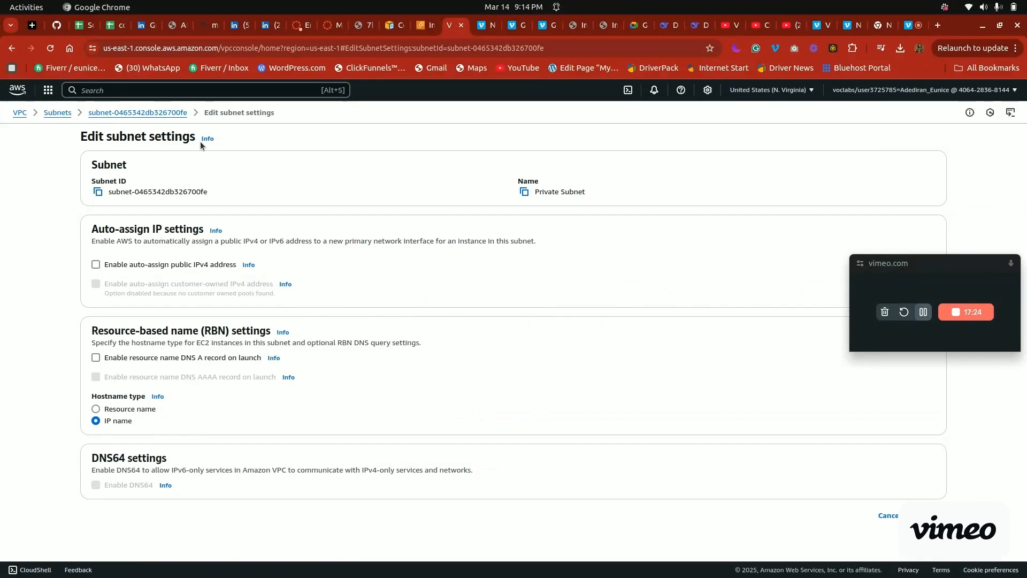
click(165, 112)
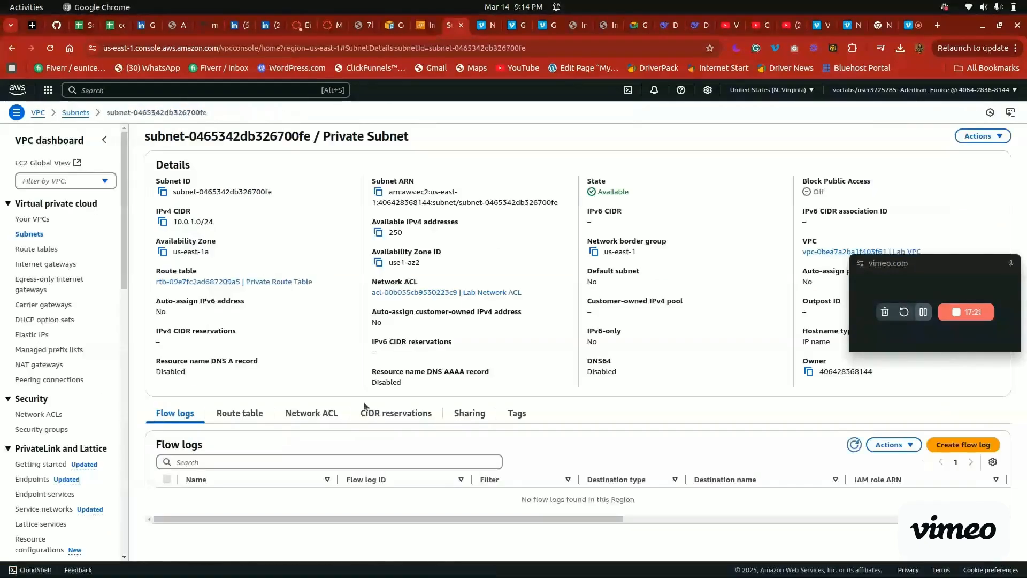
View the Private Subnet's routes, open its route table association for editing, and highlight the 0.0.0.0/0 destination
drag(521, 519, 422, 515)
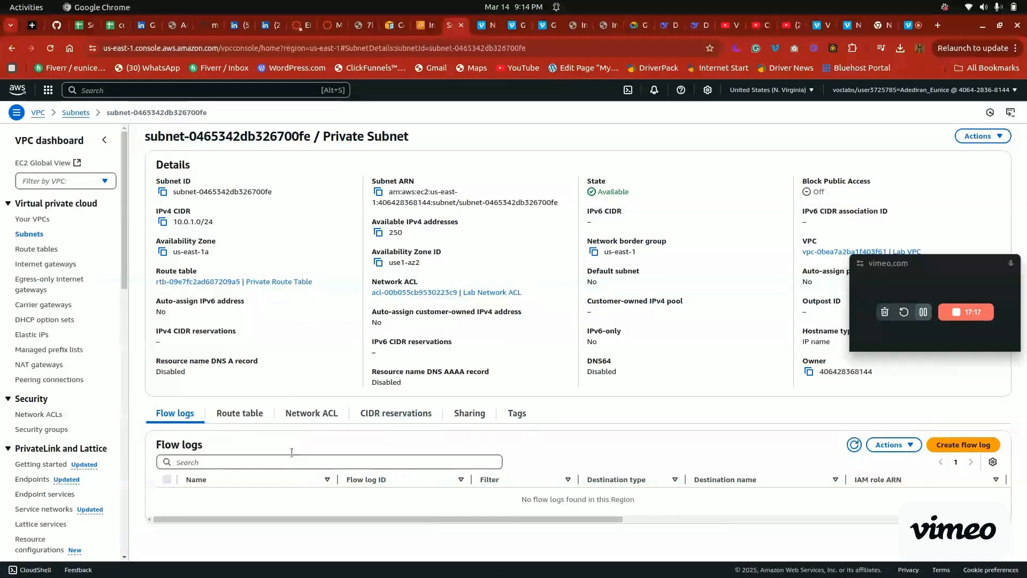
click(262, 421)
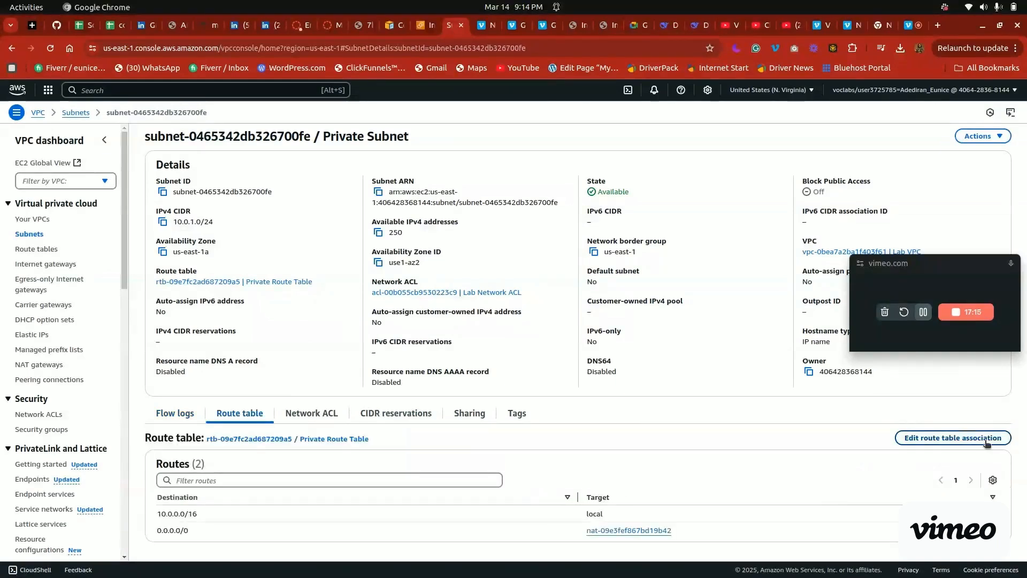
click(964, 438)
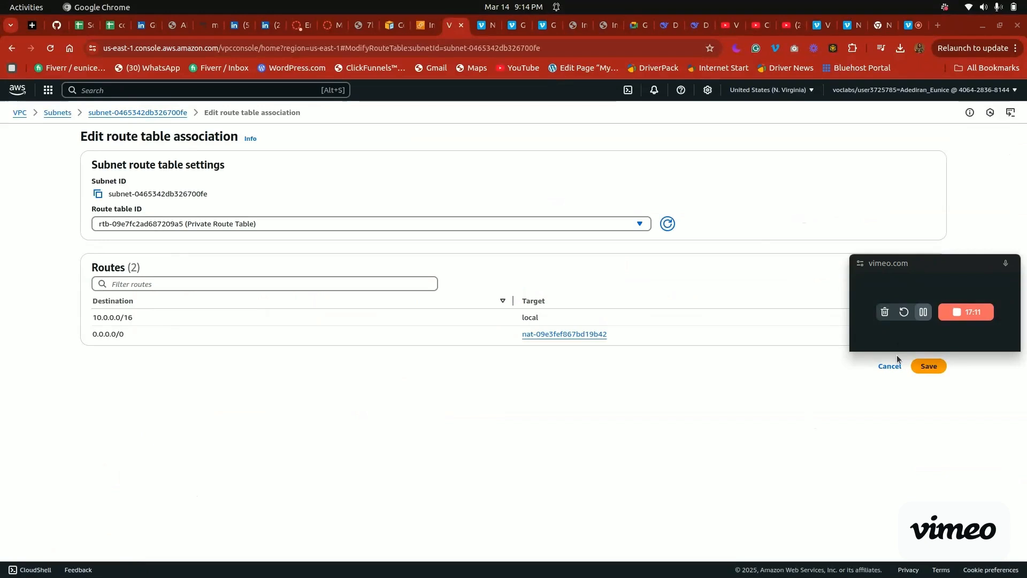
drag(906, 270, 950, 449)
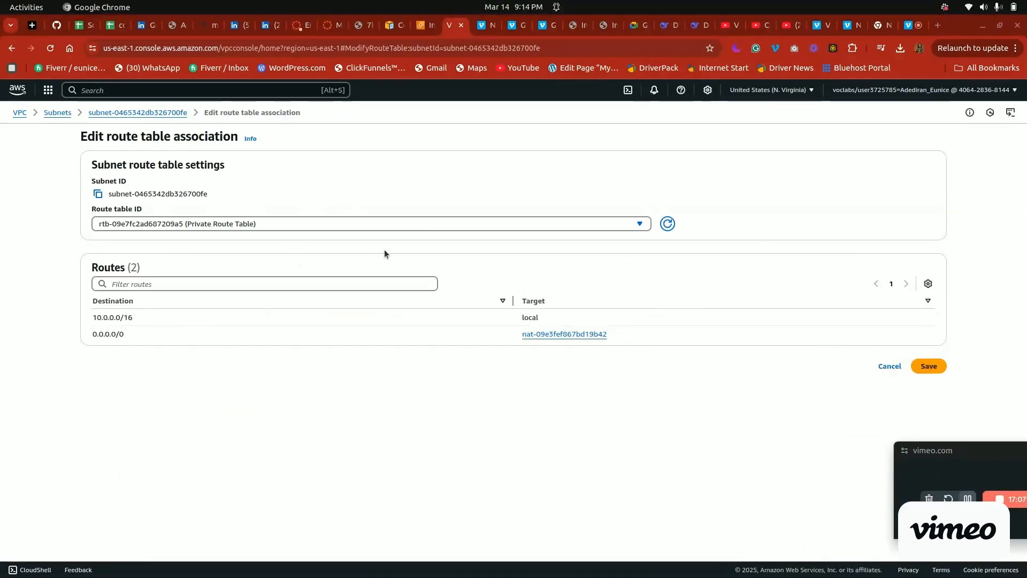
drag(85, 334, 129, 337)
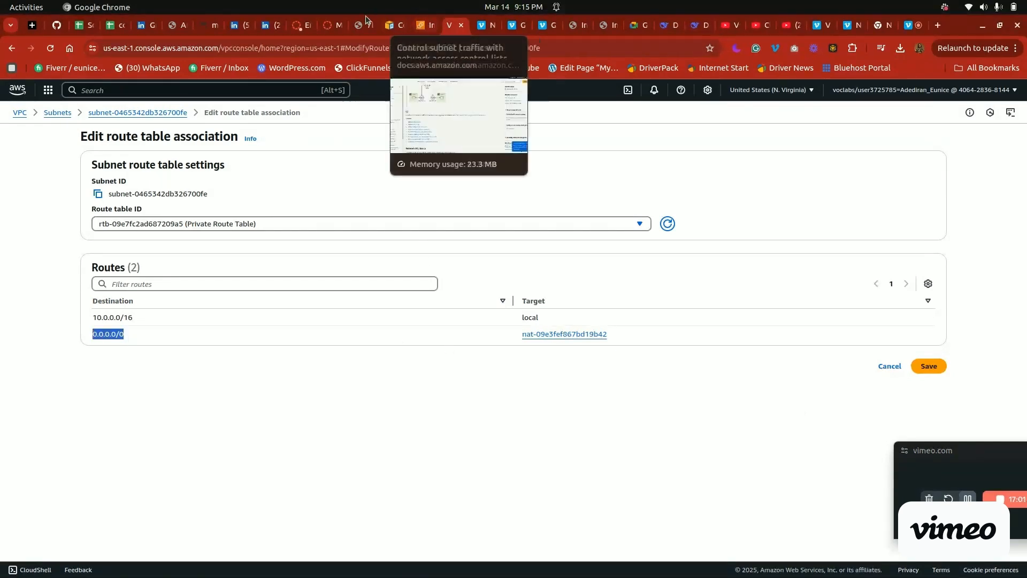
Check the route table association against step 17 of the lab instructions, and return to the Private Subnet's details page without saving
click(330, 21)
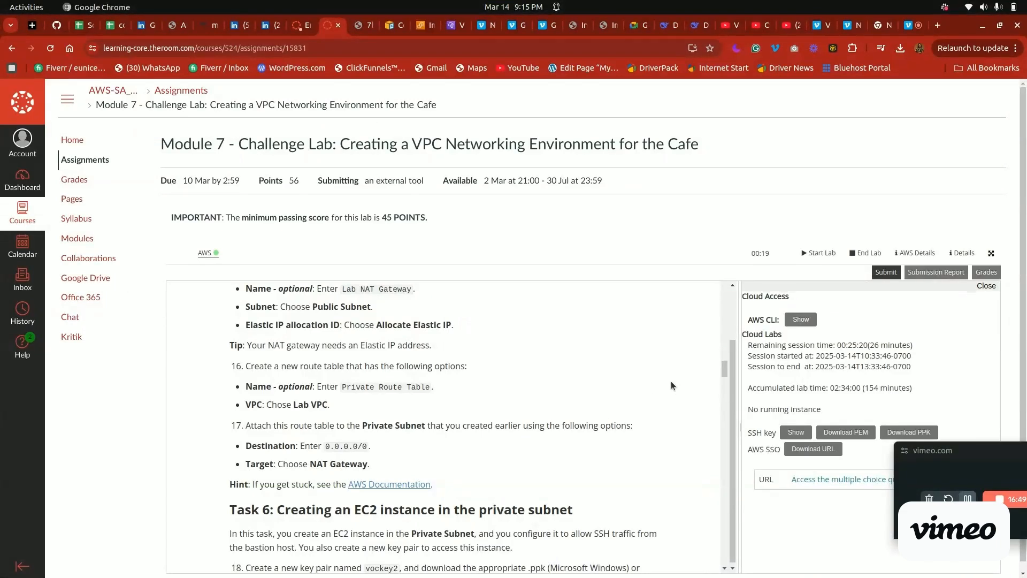
drag(720, 366, 720, 366)
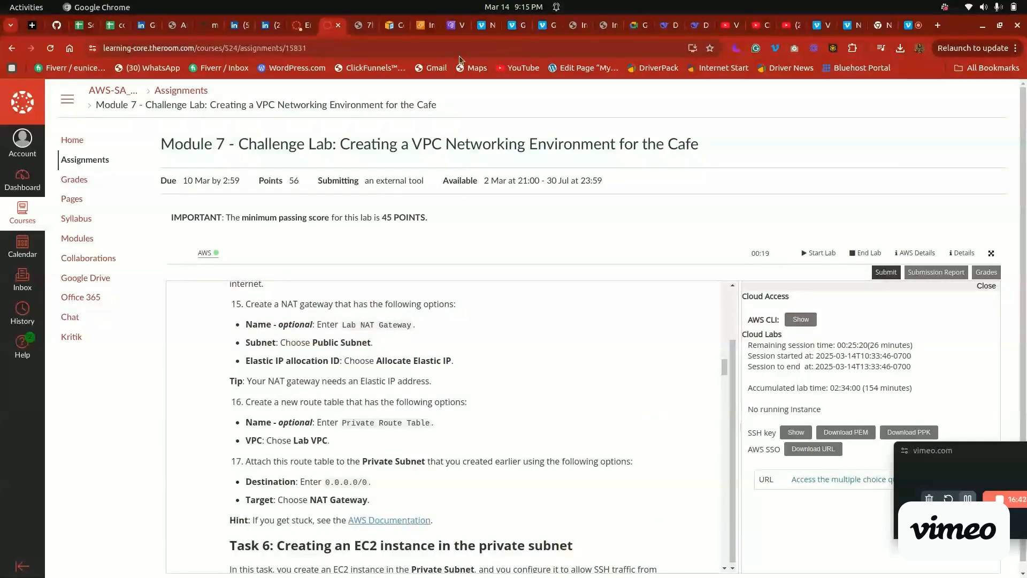
click(454, 25)
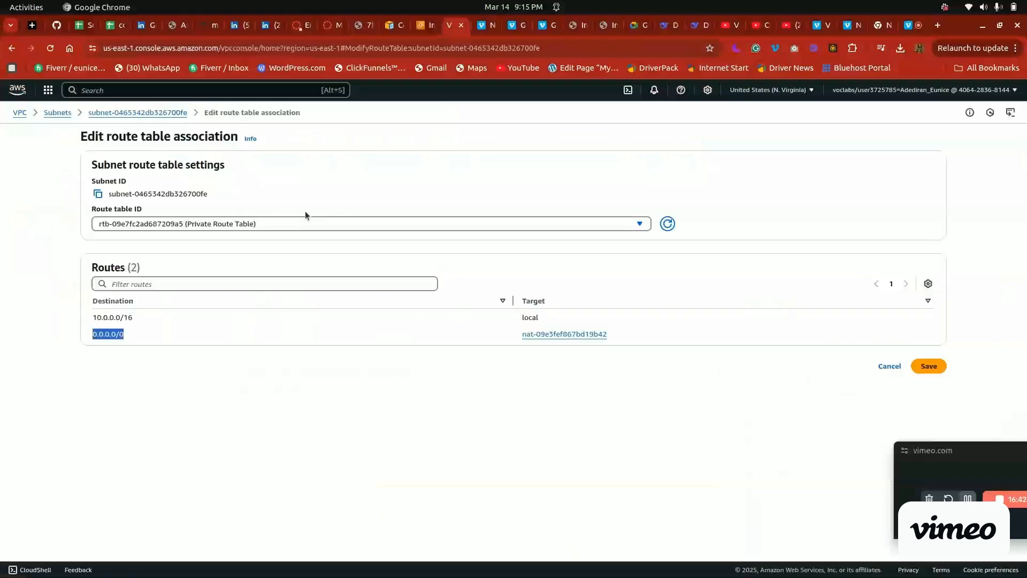
click(166, 112)
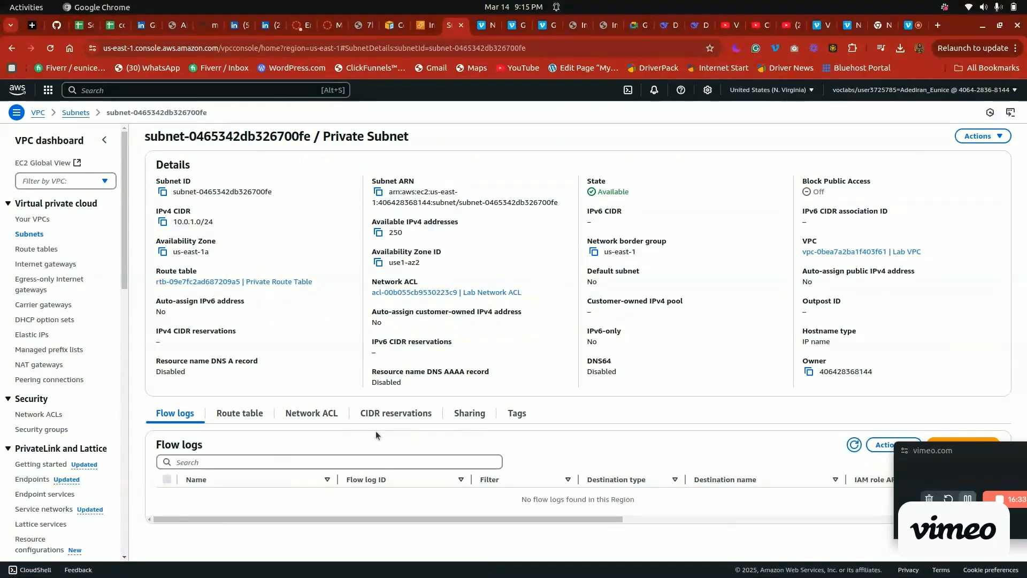
click(974, 138)
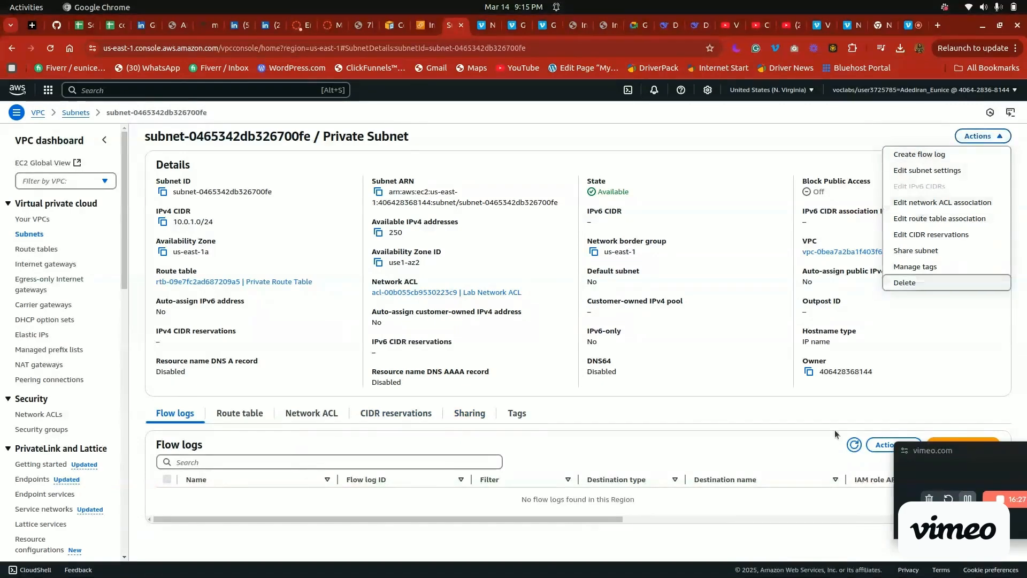
Return to the challenge lab instructions and look back through the text before the Task 5 steps
click(331, 22)
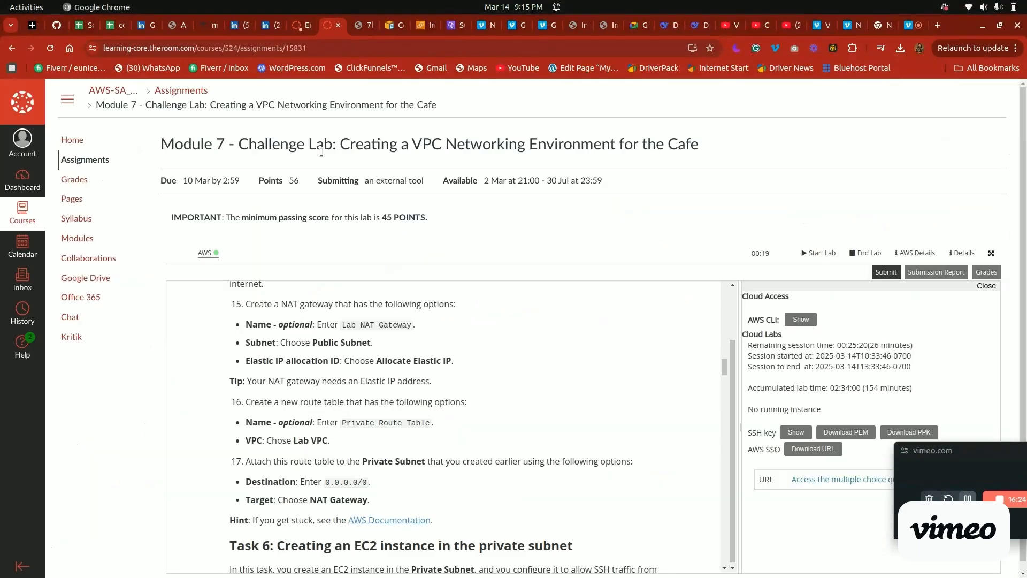
scroll(725, 382, down, 3)
drag(724, 380, 726, 341)
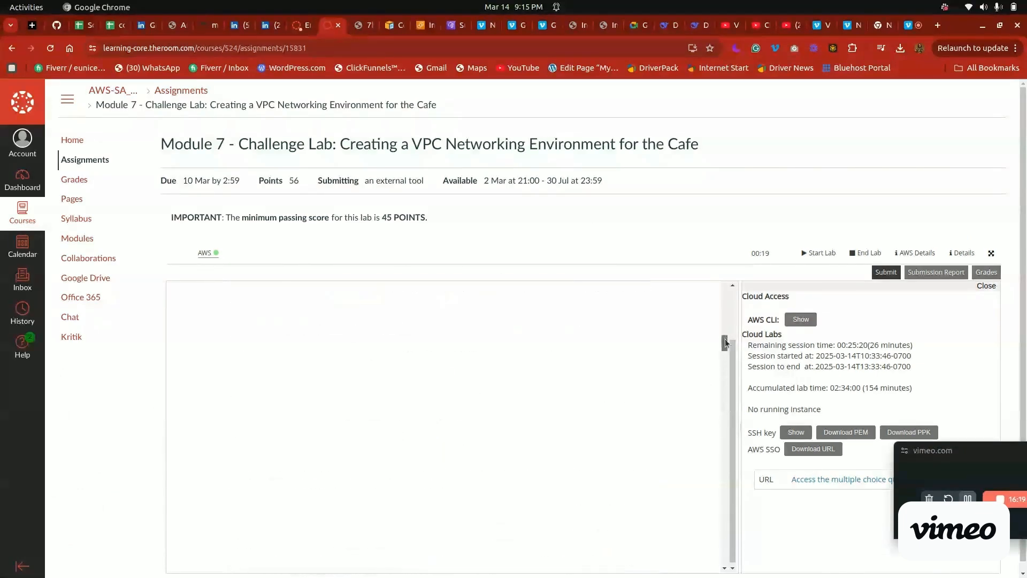